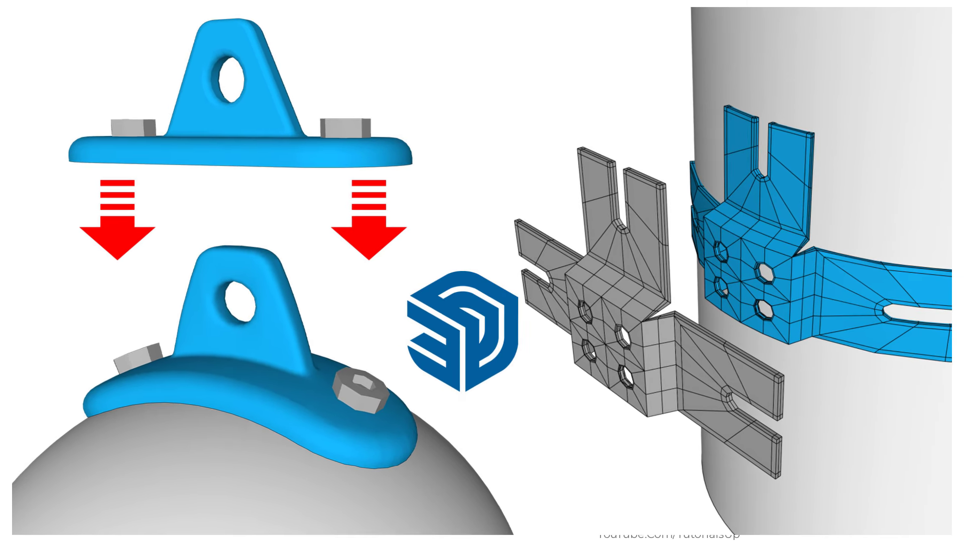
- Zoom in on the bracket, orbit to a frontal view and select the whole bracket group
scroll(296, 161, "up", 2)
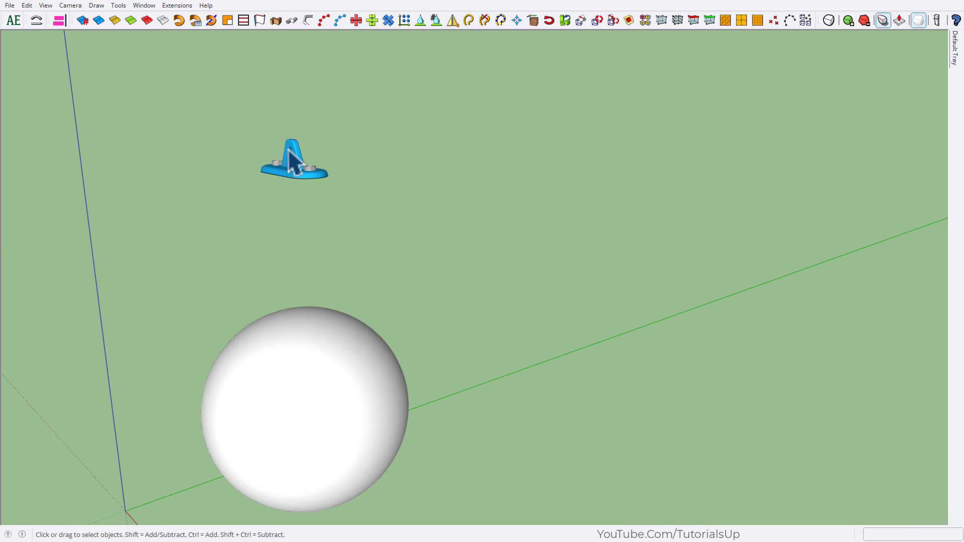
scroll(297, 160, "up", 5)
mouse_move(290, 208)
middle_mouse_down("shift")
mouse_move(437, 299)
mouse_move(426, 251)
middle_mouse_up("shift")
scroll(427, 302, "up", 2)
scroll(366, 323, "up", 2)
mouse_move(367, 323)
middle_mouse_down()
mouse_move(482, 377)
mouse_move(512, 307)
mouse_move(398, 7)
mouse_move(529, 402)
mouse_move(661, 346)
middle_mouse_up()
double_click(659, 337)
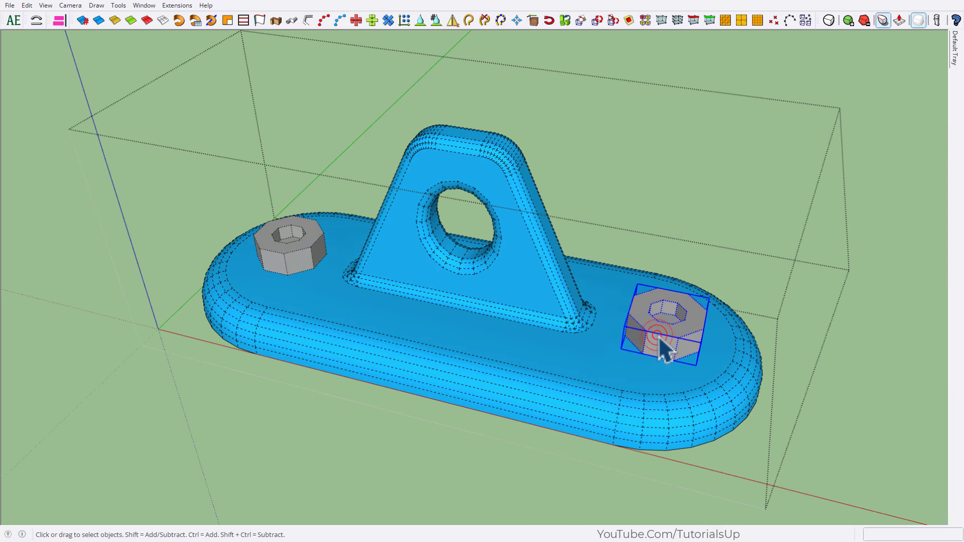
key("Escape")
left_click(559, 338)
- Orbit below the bracket to view its flat rounded base from underneath
scroll(559, 339, "down", 1)
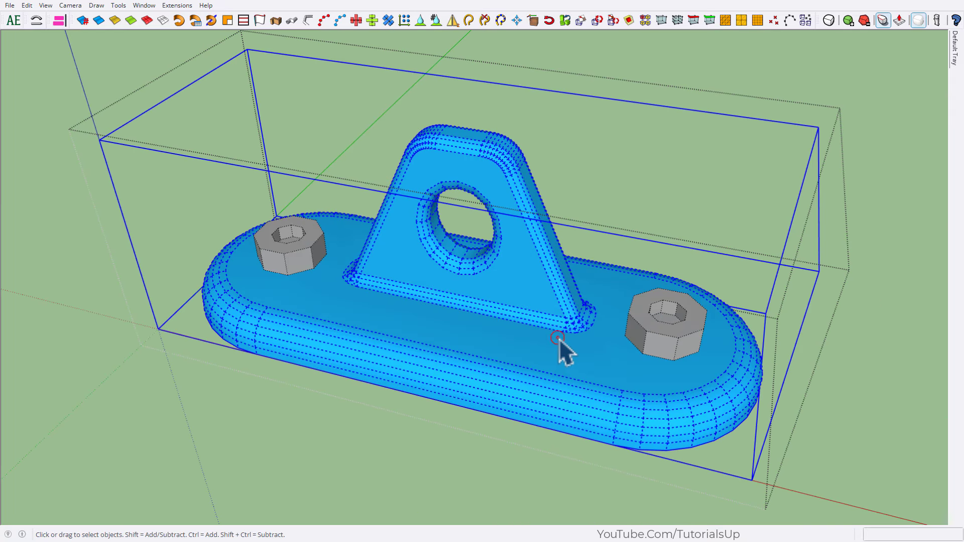
scroll(559, 339, "down", 3)
scroll(475, 346, "down", 1)
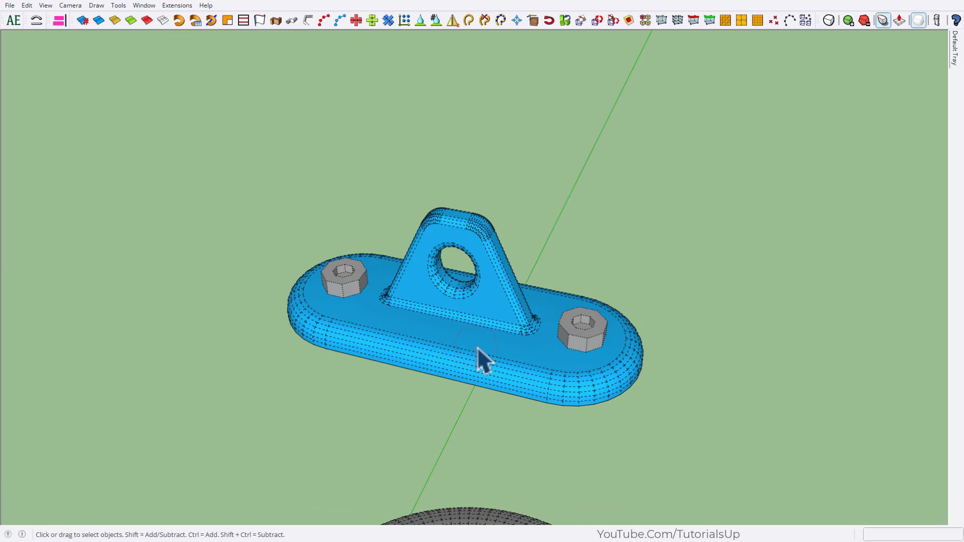
mouse_move(477, 347)
middle_mouse_down()
mouse_move(505, 112)
mouse_move(543, 65)
mouse_move(512, 221)
mouse_move(504, 146)
mouse_move(609, 119)
middle_mouse_up()
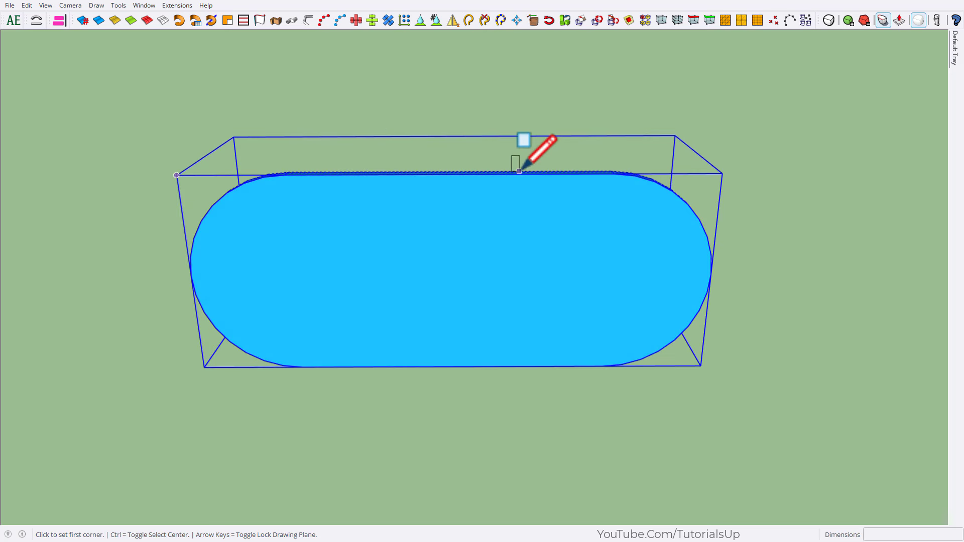
- Draw a centred rectangle under the bracket that fully covers its rounded base outline
left_click(561, 123)
key("r")
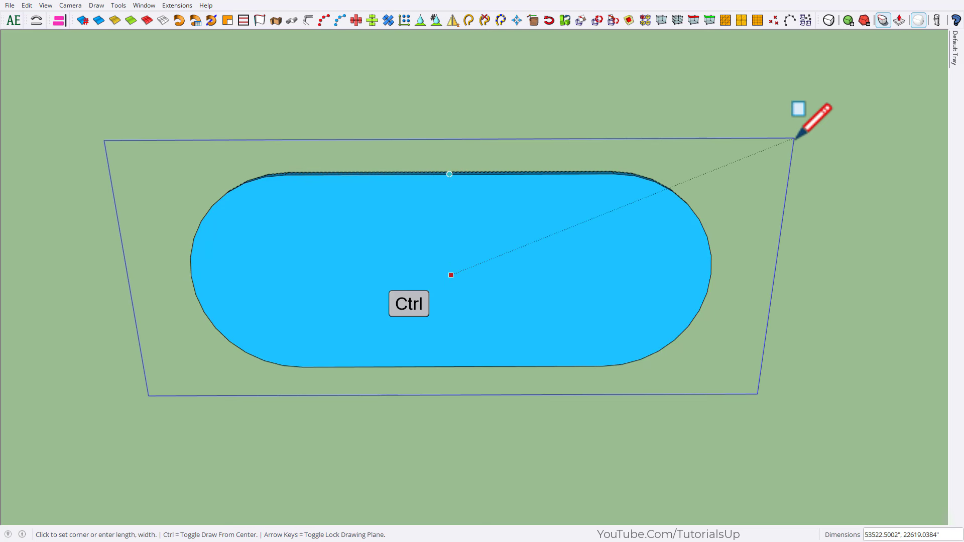
left_click(749, 149)
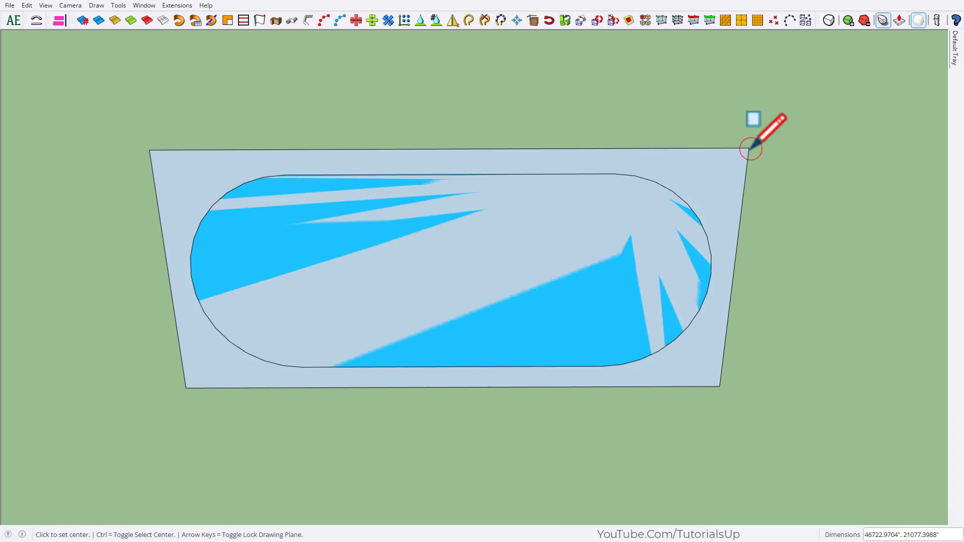
mouse_move(759, 163)
middle_mouse_down()
mouse_move(615, 446)
mouse_move(530, 269)
middle_mouse_up()
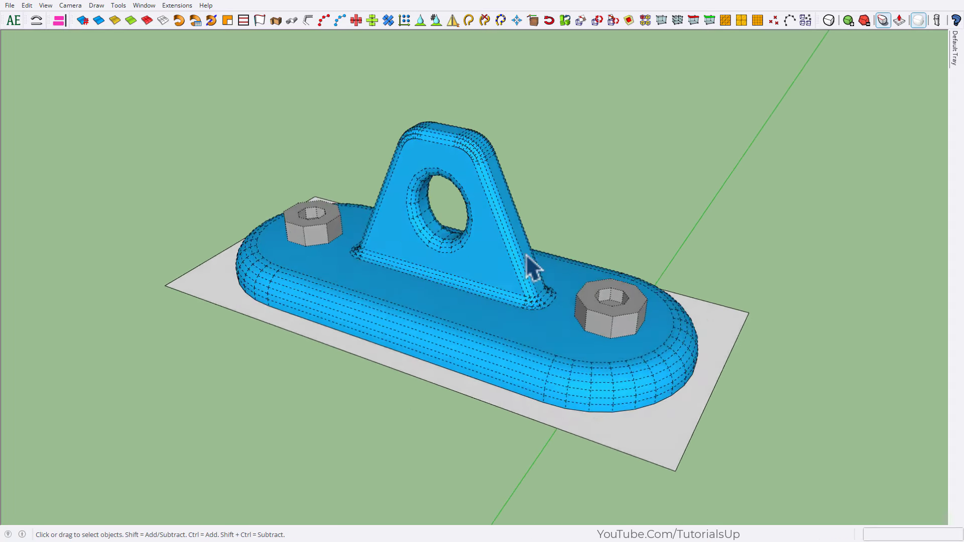
- Move the flat rectangle down to sit below the bracket
scroll(529, 270, "down", 3)
scroll(618, 276, "up", 2)
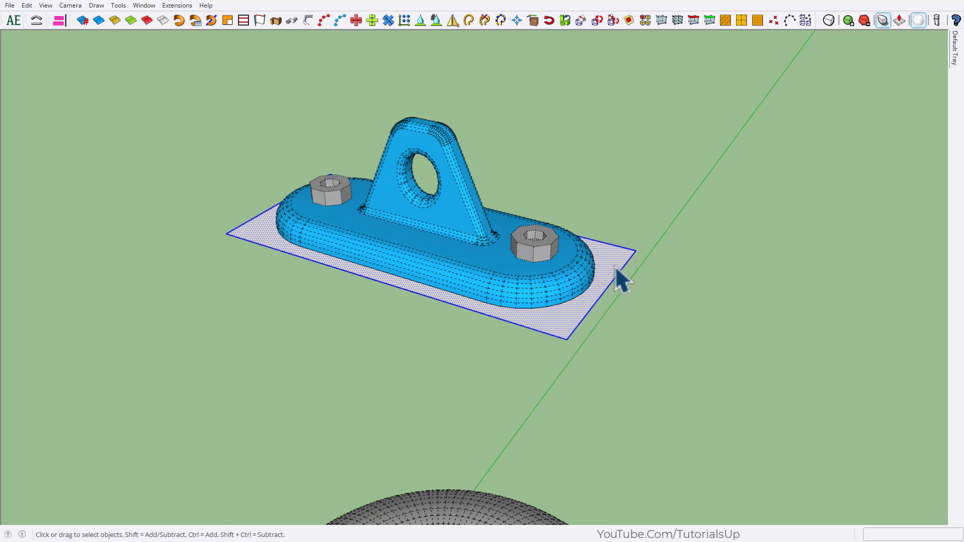
left_click(616, 269)
key("m")
left_click(619, 271)
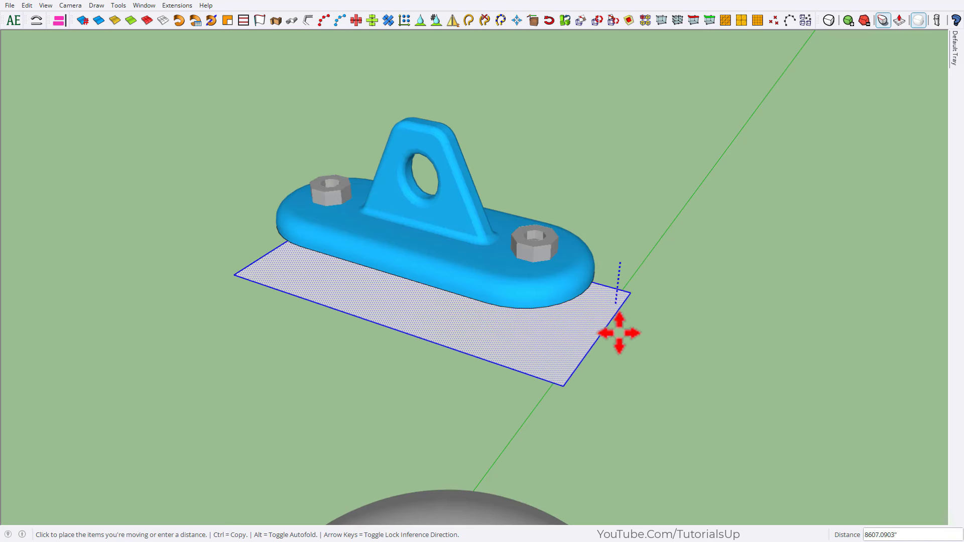
left_click(620, 394)
- Split the rectangle with a midline and subdivide both halves using SplitUp with 10 divisions
key("h")
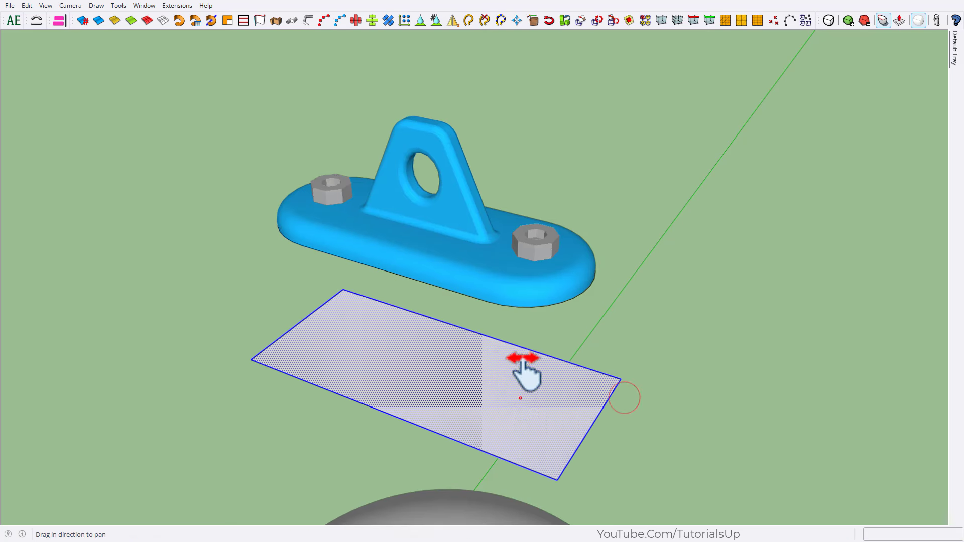
left_click_drag(524, 369, 534, 346)
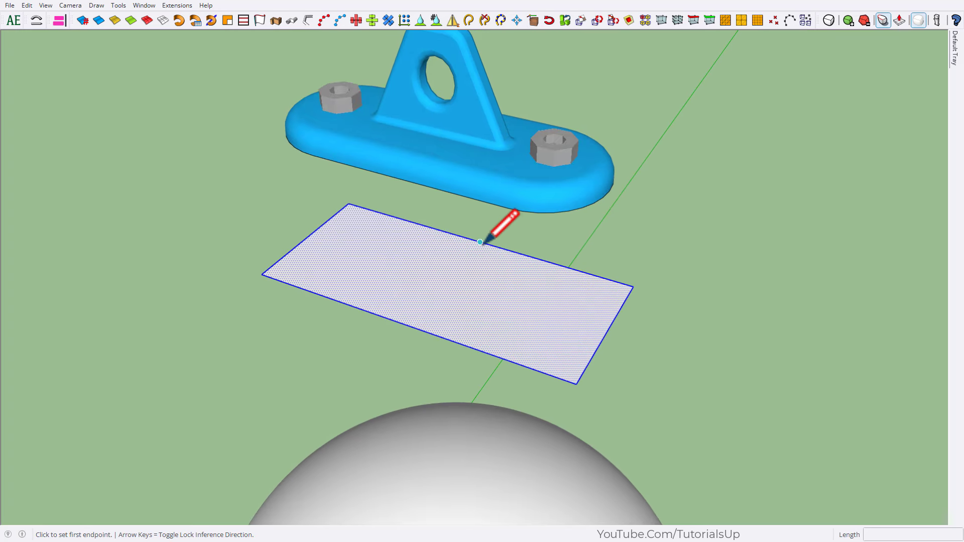
left_click(406, 325)
key("space")
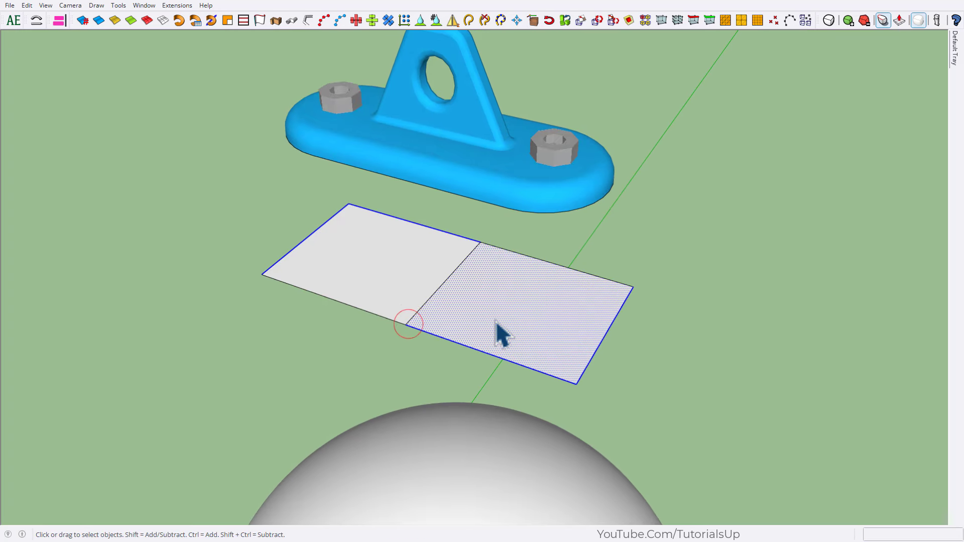
triple_click(496, 320)
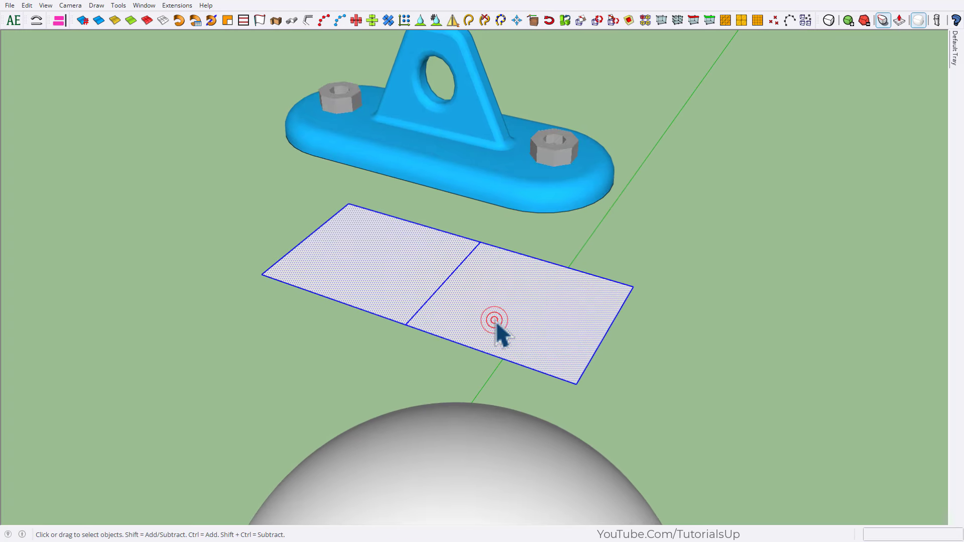
left_click(758, 21)
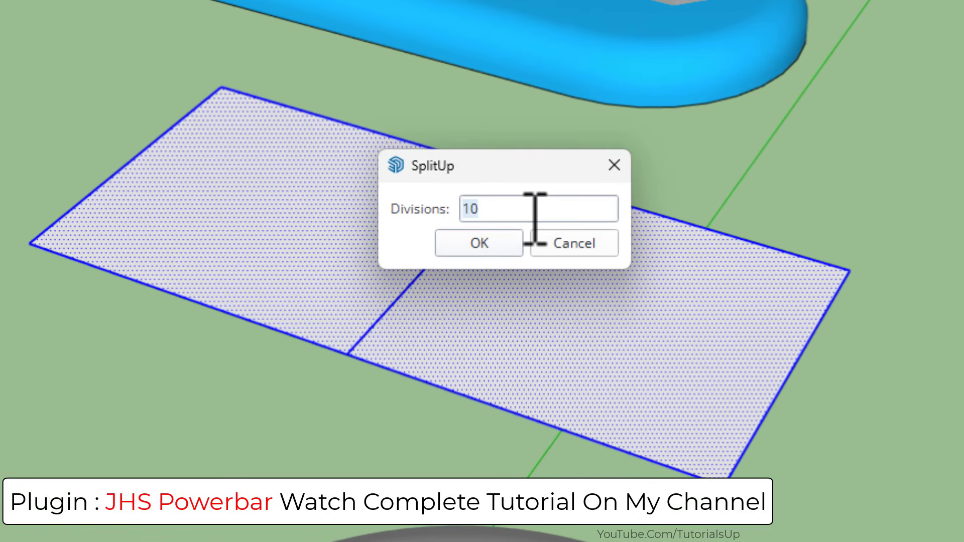
left_click(479, 244)
left_click(571, 335)
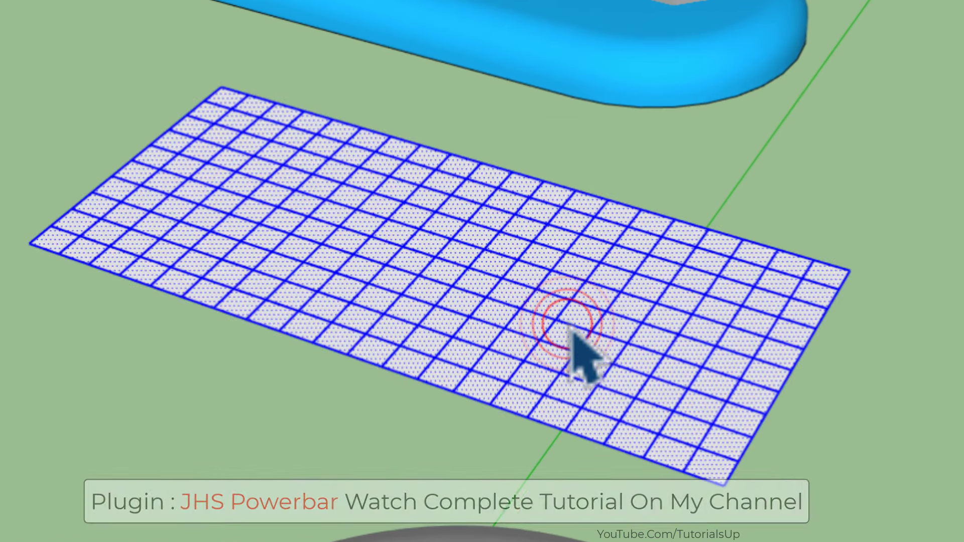
mouse_move(571, 335)
middle_mouse_down()
mouse_move(522, 281)
mouse_move(480, 174)
mouse_move(495, 261)
middle_mouse_up()
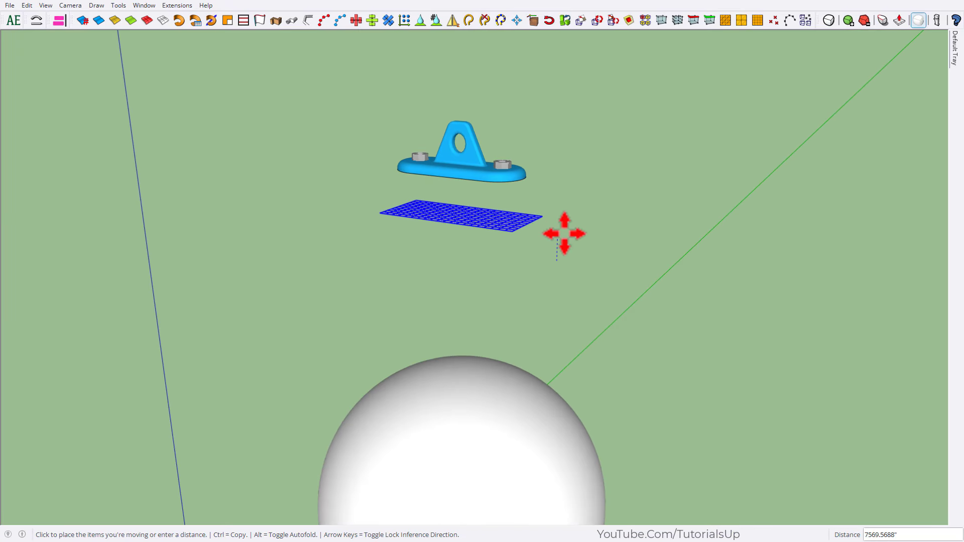
- Copy the grid and place the copy on top of the white sphere
key("ctrl")
left_click(570, 203)
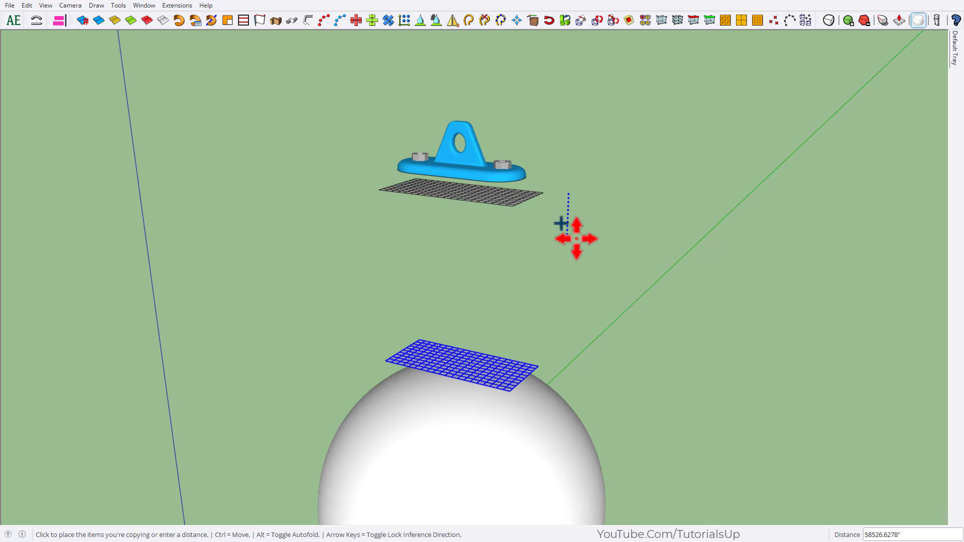
left_click(577, 238)
scroll(497, 415, "up", 5)
mouse_move(419, 424)
middle_mouse_down()
mouse_move(491, 312)
mouse_move(473, 469)
mouse_move(458, 307)
middle_mouse_up()
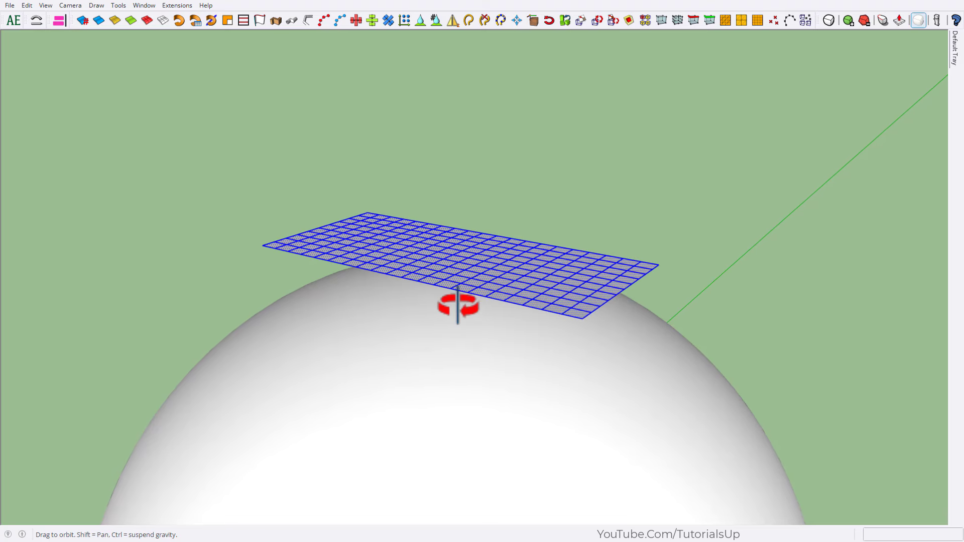
- Keep only the grid copy's edges selected using Select > Deselect Faces
left_click(10, 22)
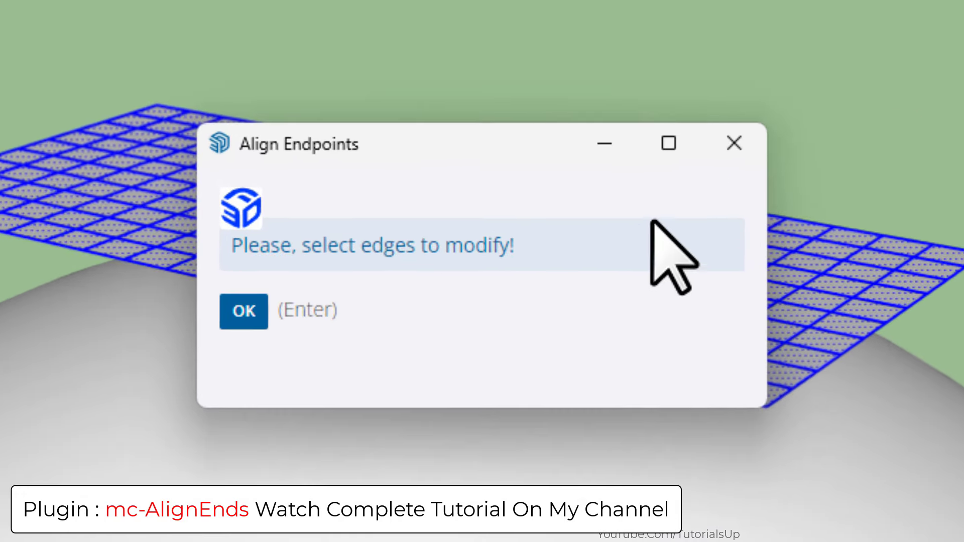
left_click(734, 143)
right_click(368, 380)
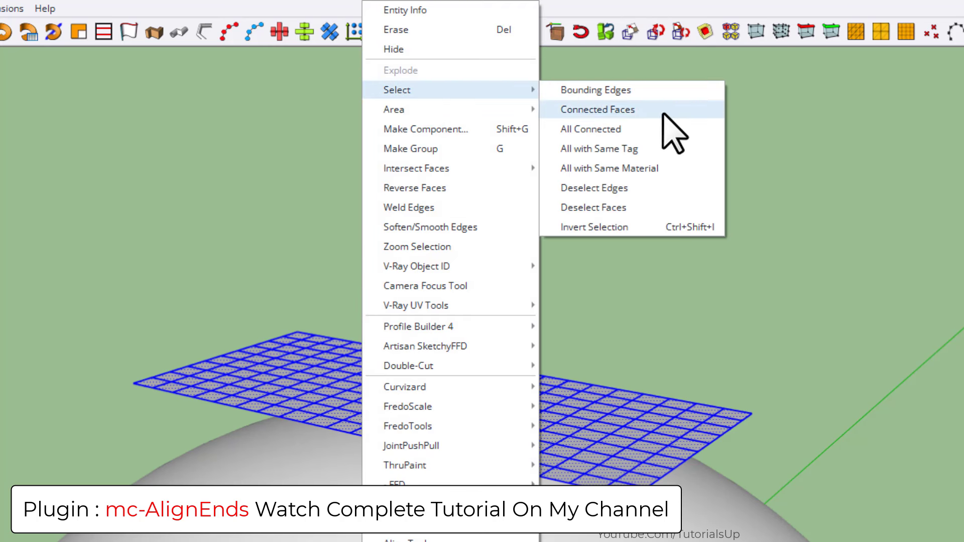
mouse_move(397, 89)
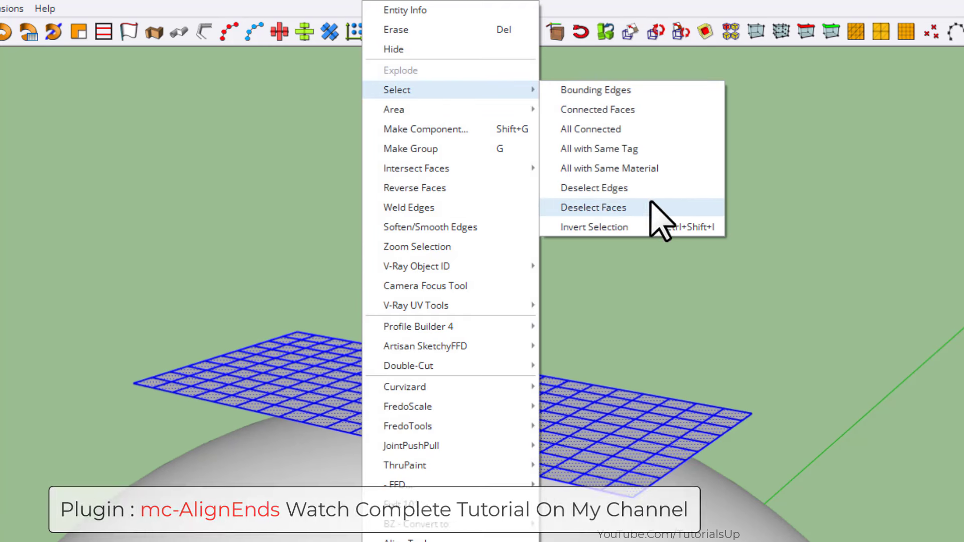
left_click(637, 208)
mouse_move(504, 424)
middle_mouse_down()
mouse_move(703, 396)
mouse_move(519, 240)
middle_mouse_up()
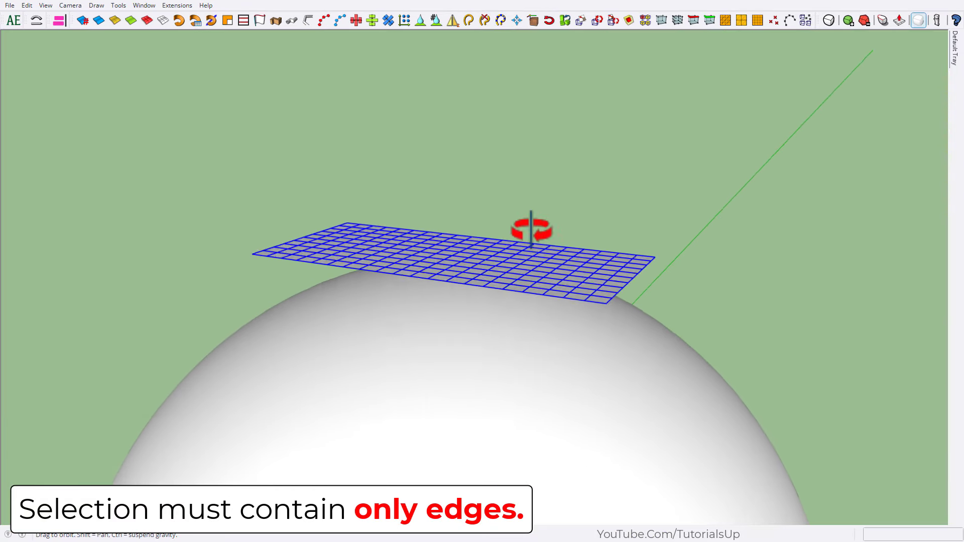
- Run mc-AlignEnds with axis Z and To Nearest - to drape the grid onto the sphere
left_click(9, 23)
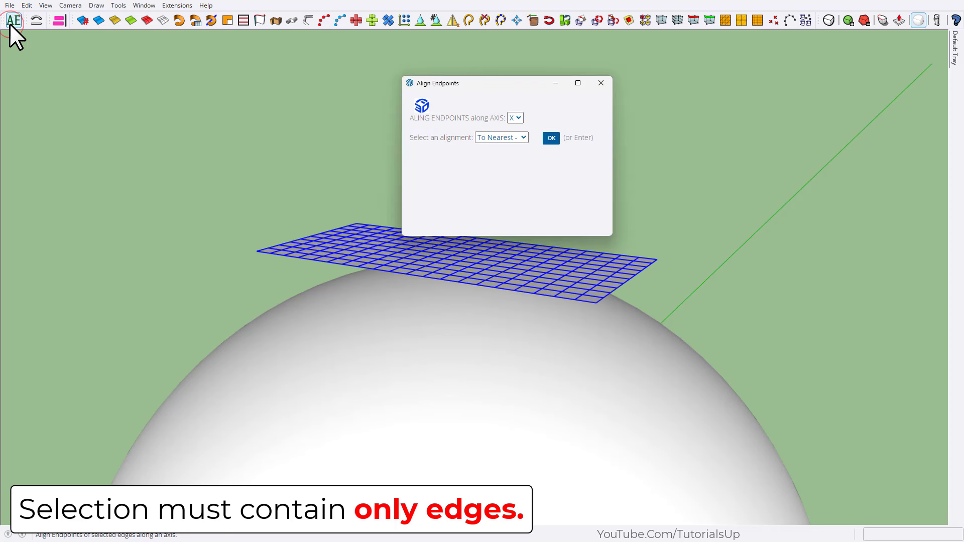
scroll(650, 255, "down", 3)
scroll(603, 264, "down", 2)
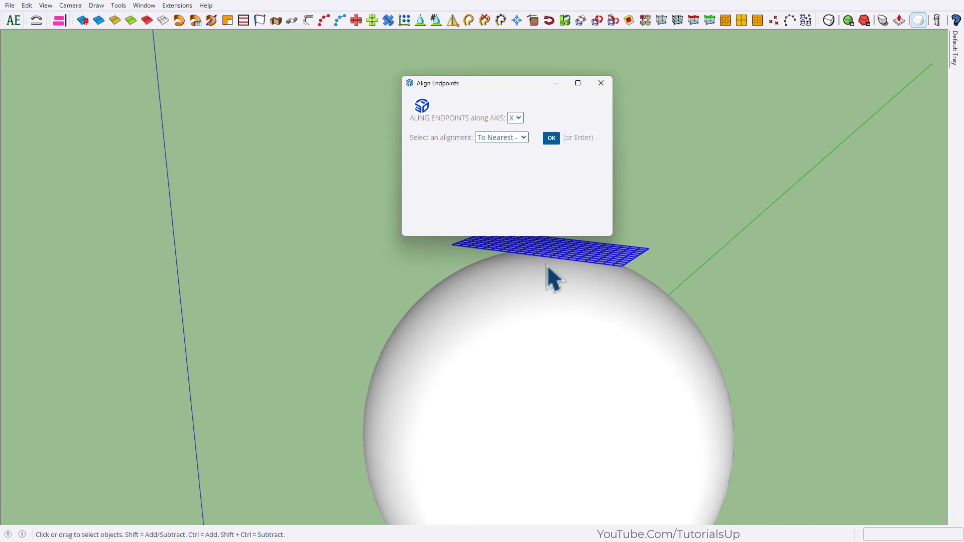
scroll(485, 399, "down", 2)
scroll(484, 399, "down", 1)
scroll(235, 140, "down", 1)
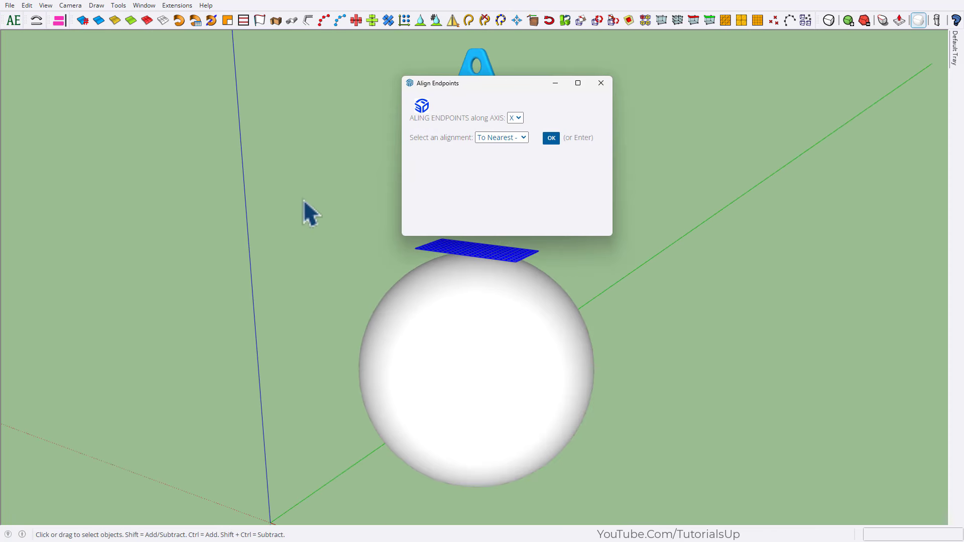
left_click(517, 117)
left_click(516, 149)
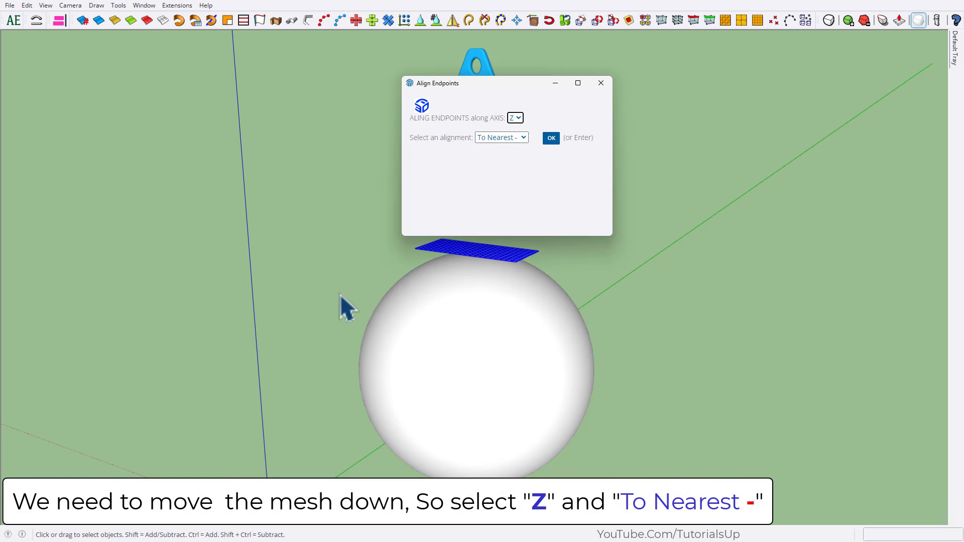
scroll(400, 442, "down", 3)
scroll(457, 324, "up", 3)
scroll(445, 323, "up", 3)
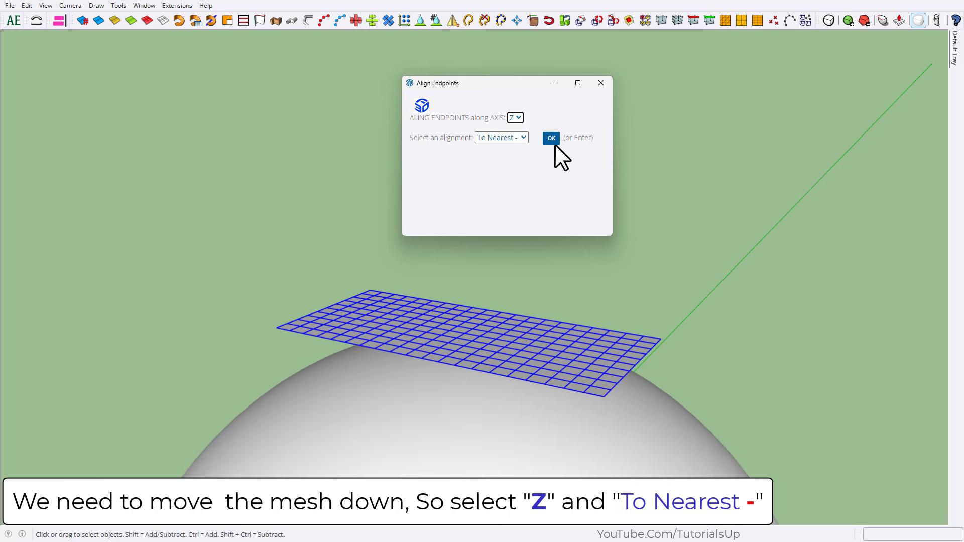
left_click(522, 135)
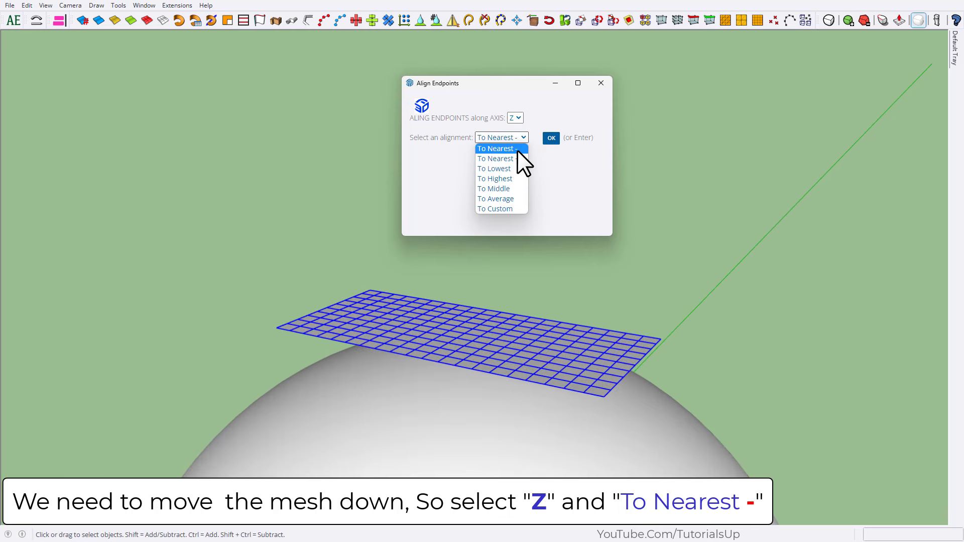
left_click(517, 150)
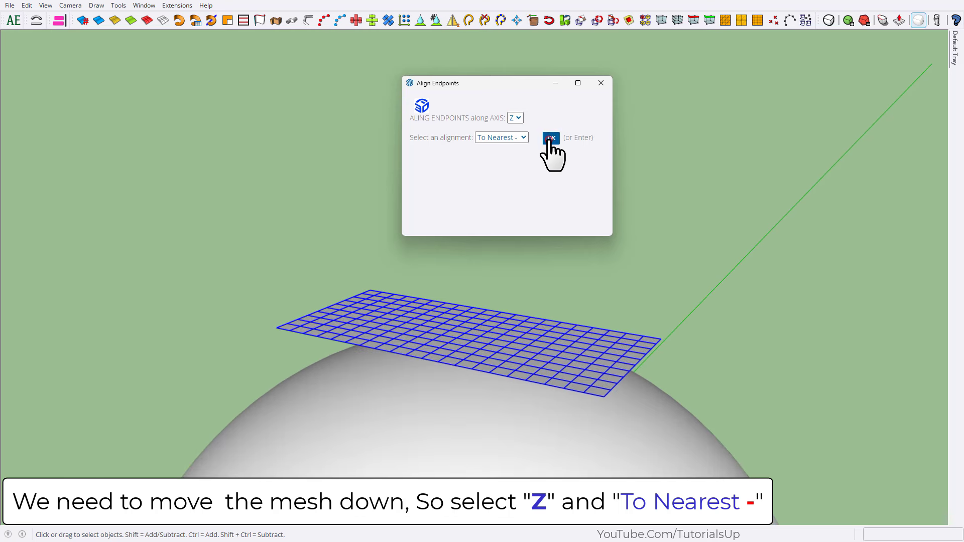
left_click(550, 141)
mouse_move(545, 150)
middle_mouse_down()
mouse_move(553, 263)
mouse_move(534, 496)
mouse_move(521, 394)
mouse_move(530, 347)
middle_mouse_up()
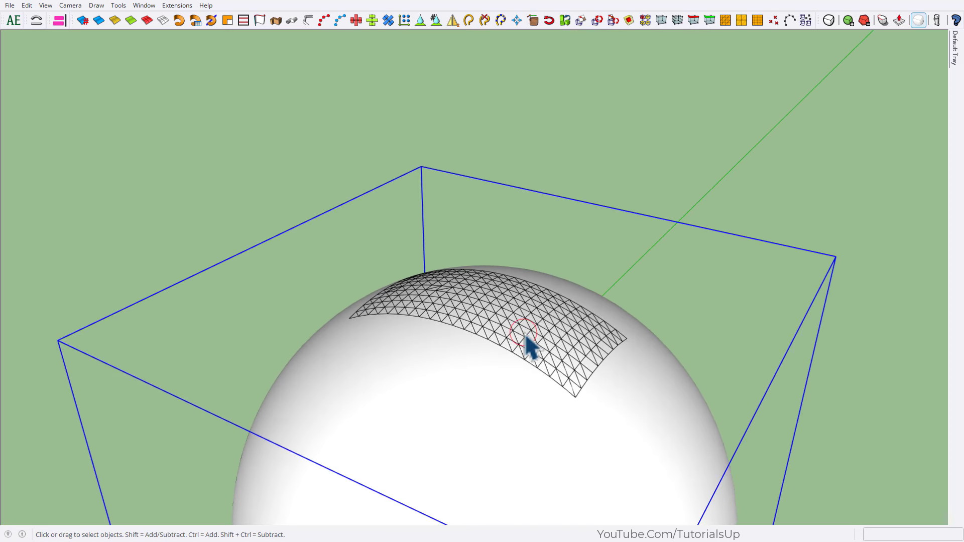
- Make the curved triangle mesh on the sphere into a group
left_click(523, 335)
right_click(522, 334)
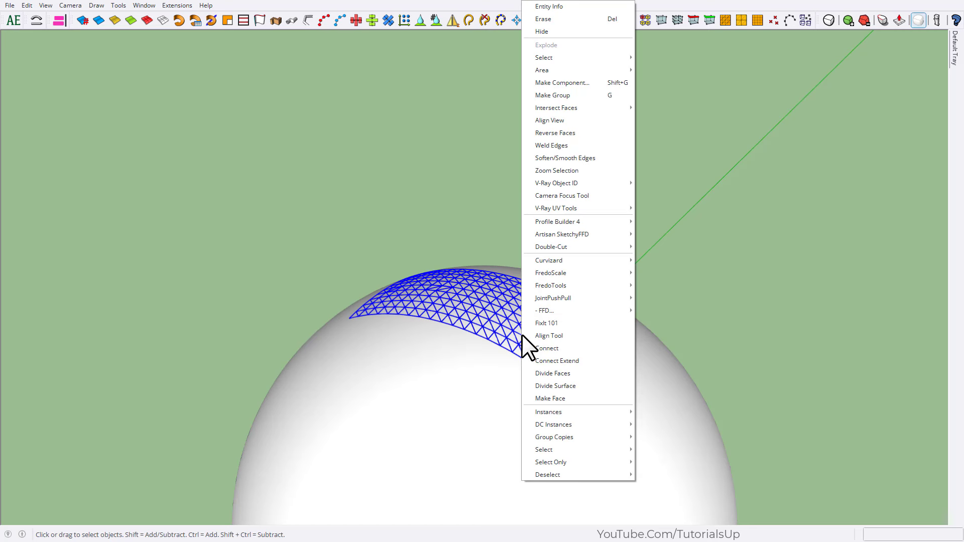
left_click(576, 97)
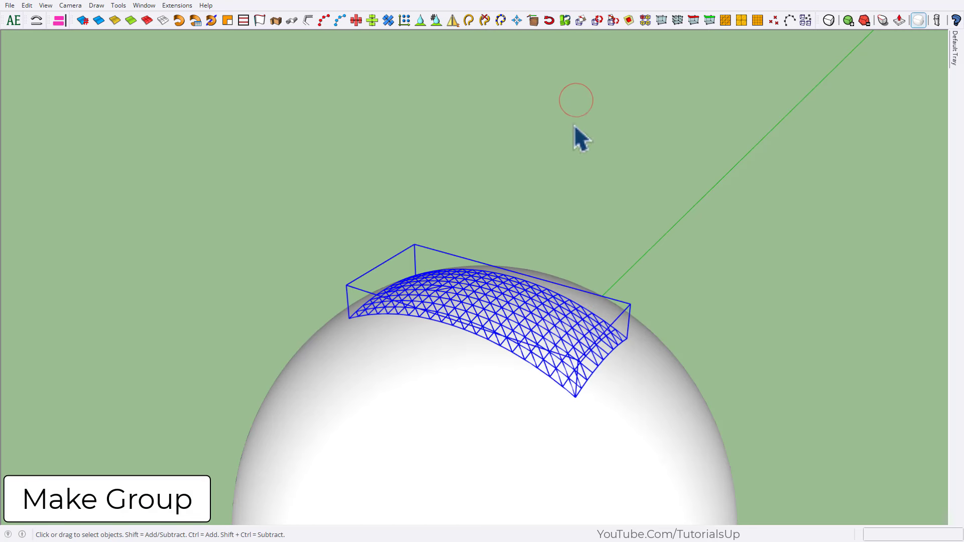
- Make the flat tile grid under the bracket into its own group
mouse_move(556, 382)
middle_mouse_down()
mouse_move(509, 143)
mouse_move(275, 7)
mouse_move(744, 364)
mouse_move(564, 465)
mouse_move(553, 323)
mouse_move(459, 415)
mouse_move(424, 280)
mouse_move(447, 362)
middle_mouse_up()
scroll(462, 413, "up", 5)
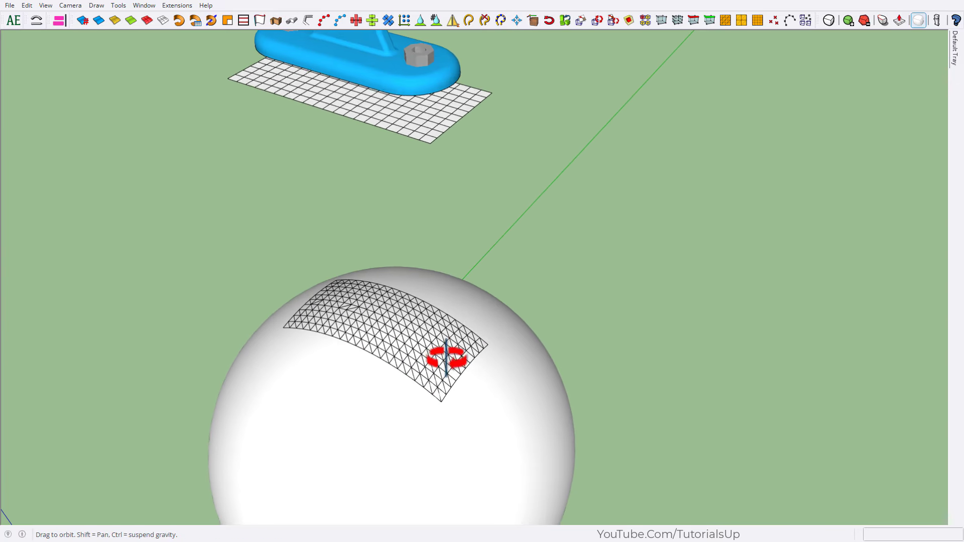
key("l")
key("space")
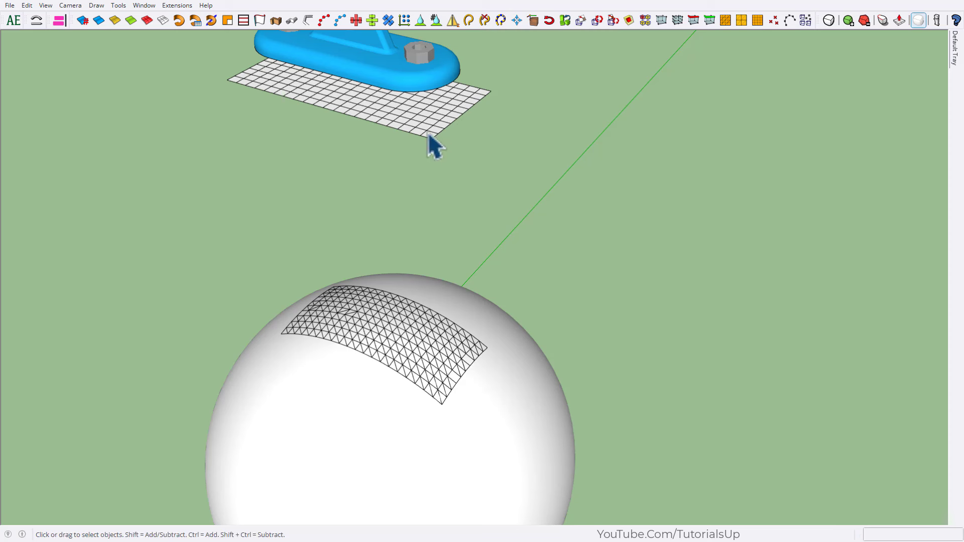
left_click(428, 132)
right_click(428, 131)
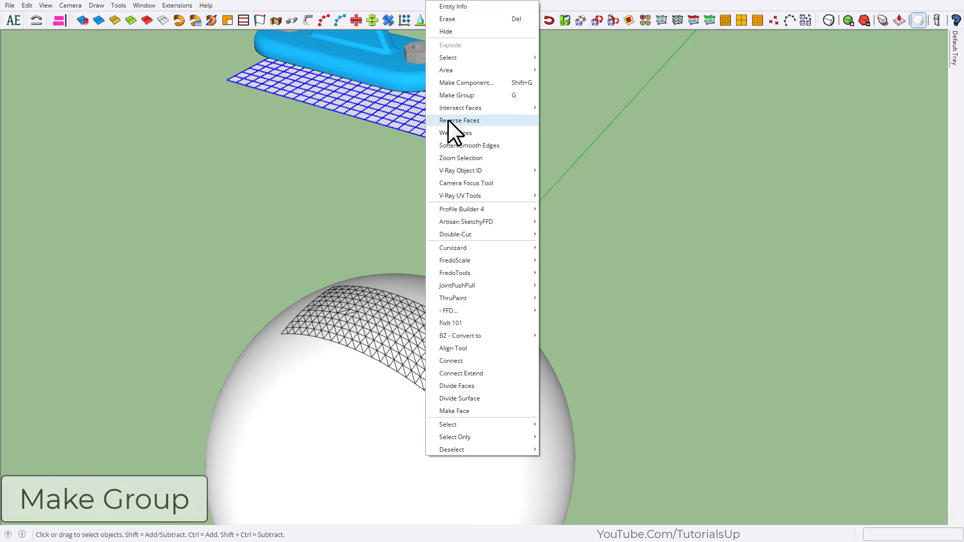
left_click(487, 99)
left_click(499, 146)
- Draw two edges linking corners of the flat grid to matching curved-grid corners
key("l")
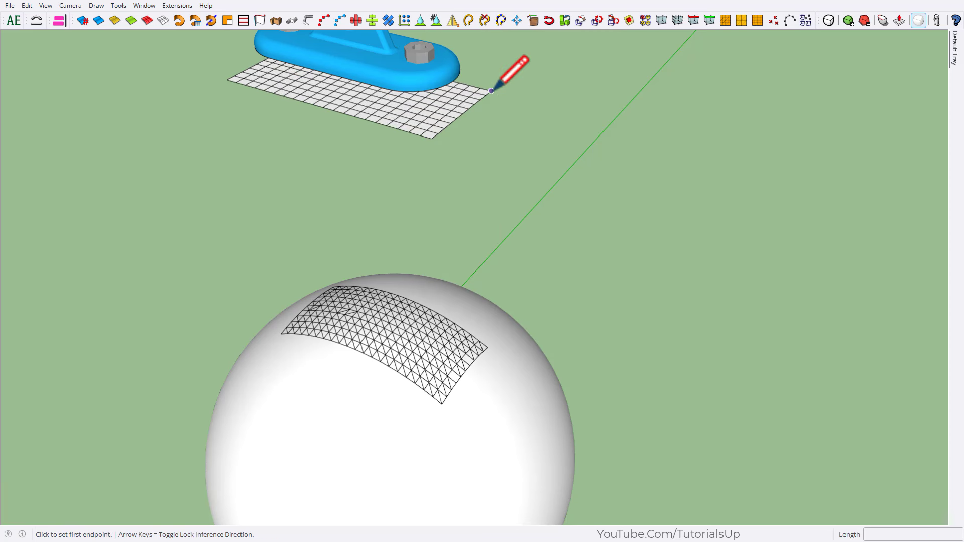
left_click(491, 91)
scroll(483, 387, "up", 2)
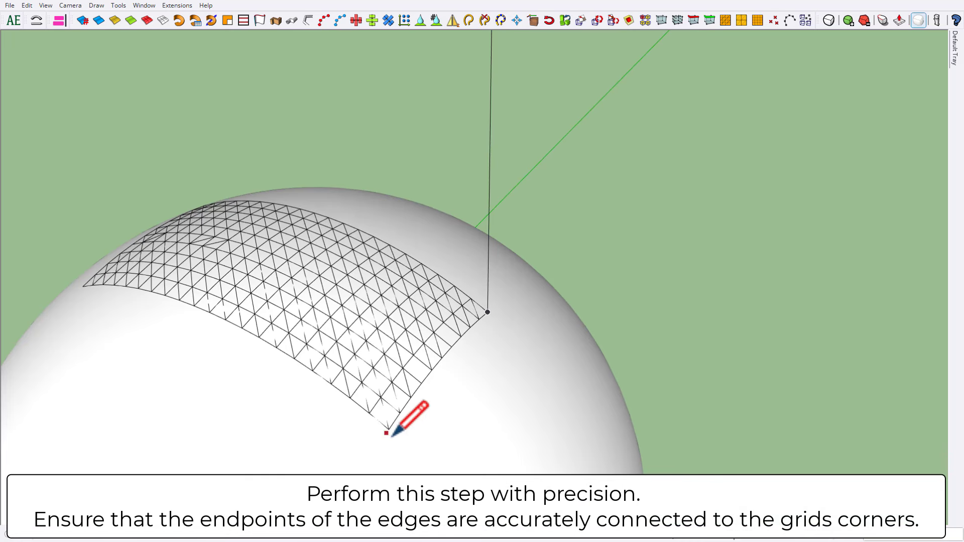
scroll(420, 426, "down", 3)
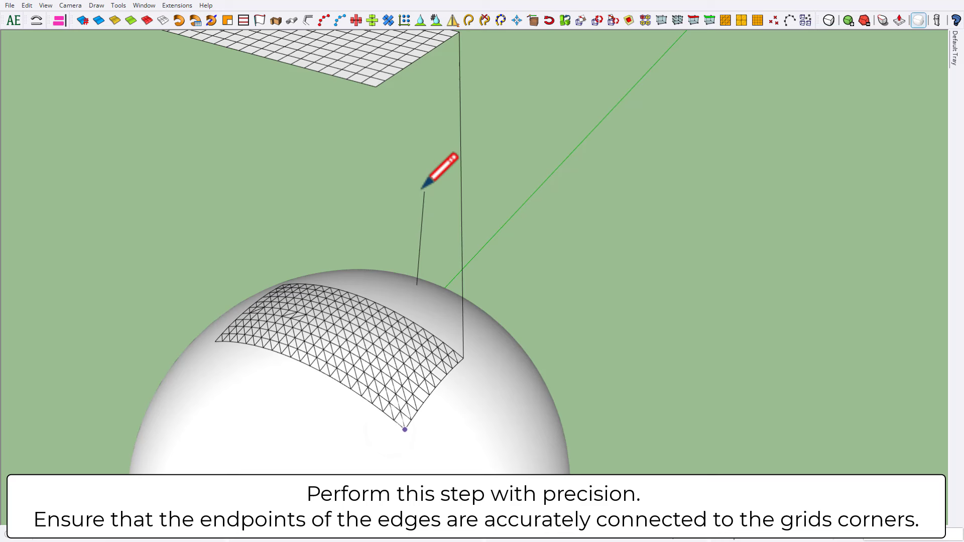
left_click(375, 86)
key("space")
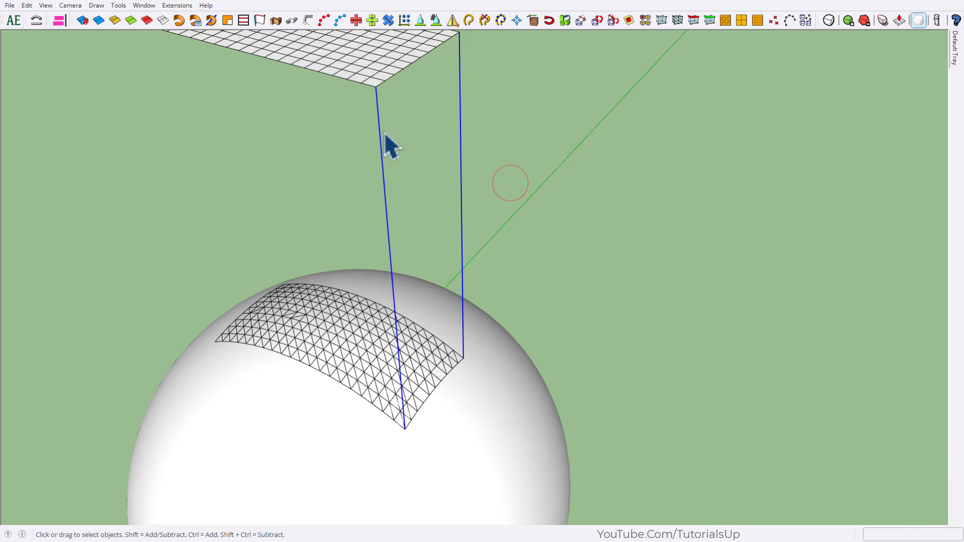
right_click(381, 131)
- Group the two connecting edges, then combine both grids and the edges into one support group
left_click(406, 92)
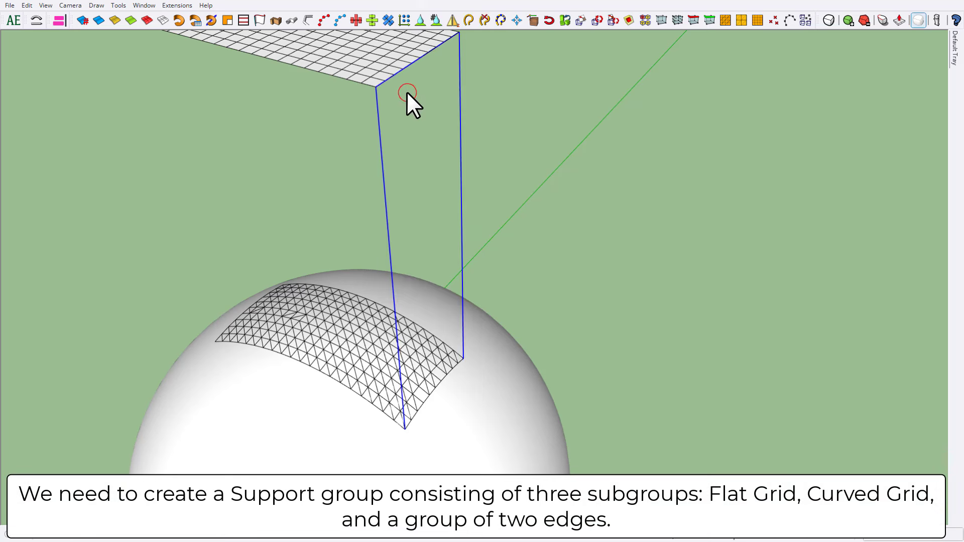
scroll(451, 185, "down", 5)
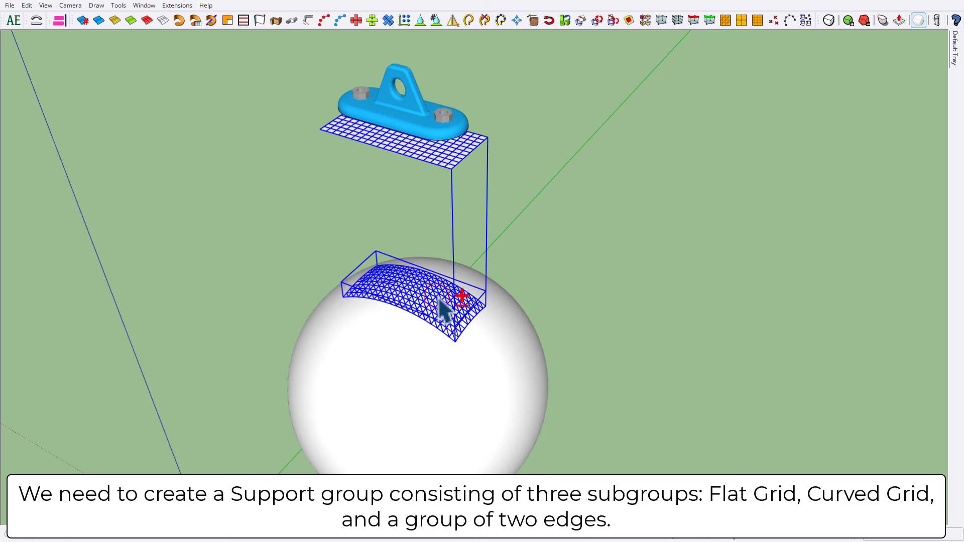
right_click(454, 151)
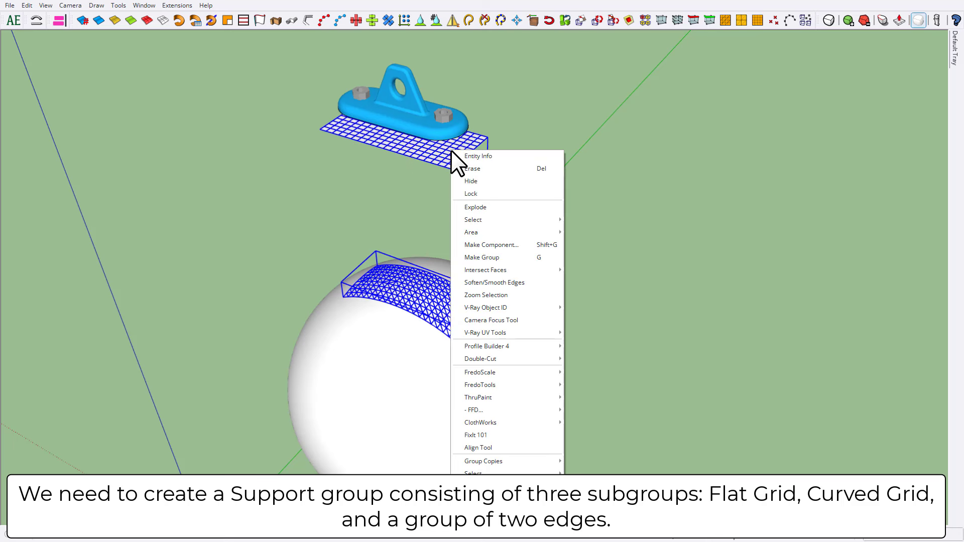
left_click(523, 255)
- Select the bracket and start Curic Align
scroll(397, 58, "up", 3)
left_click(449, 204)
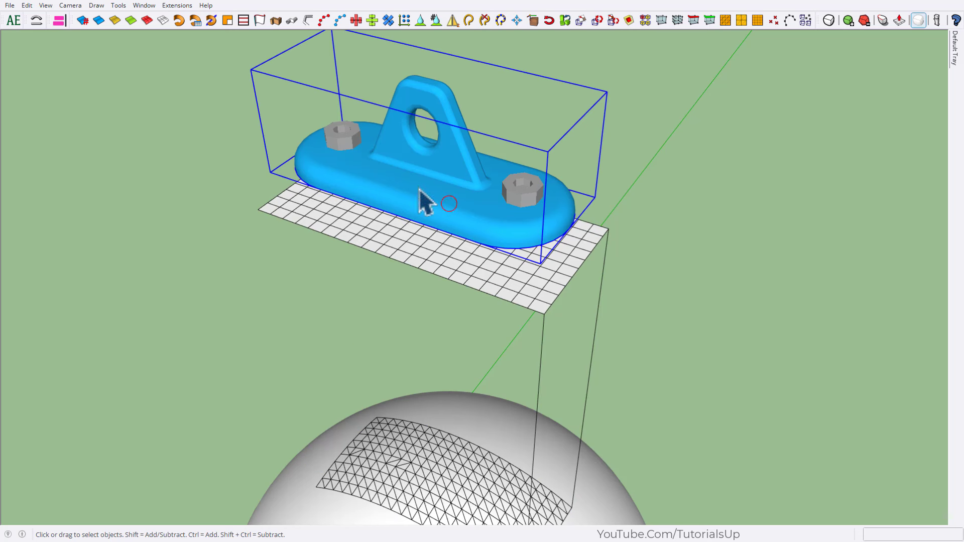
left_click(60, 21)
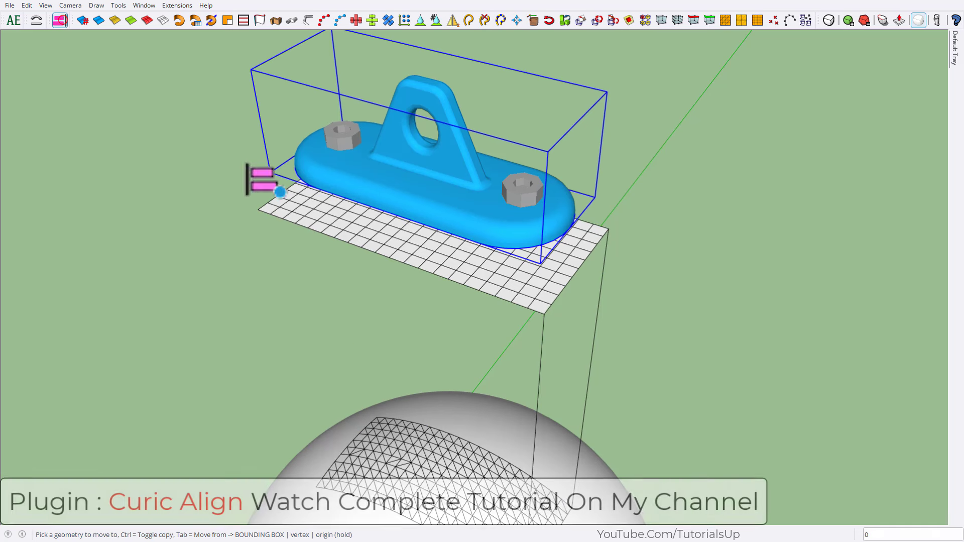
- Drop the bracket onto the flat grid with Curic Align and explode its outer group
left_click(357, 240)
mouse_move(439, 236)
middle_mouse_down()
mouse_move(495, 64)
mouse_move(545, 146)
mouse_move(523, 402)
mouse_move(470, 256)
middle_mouse_up()
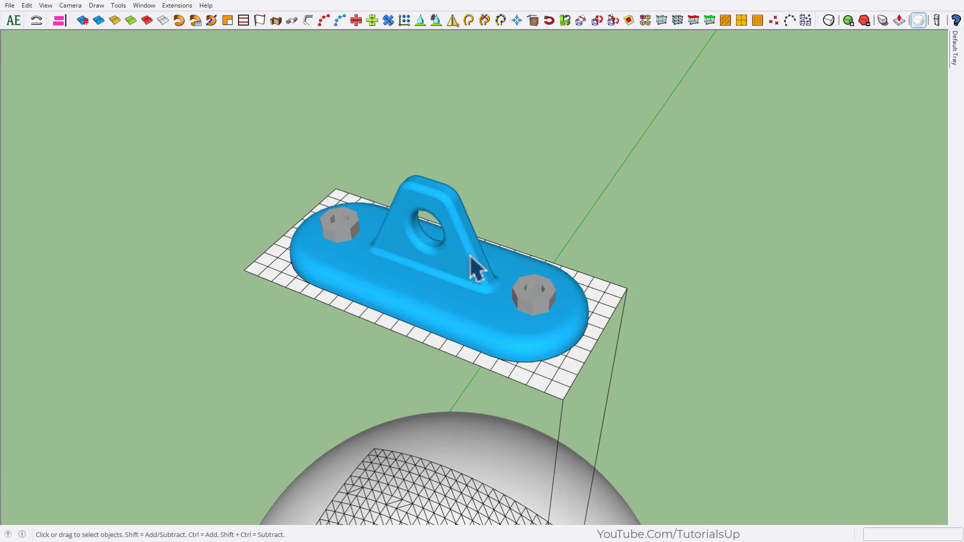
left_click(541, 314)
right_click(541, 313)
left_click(571, 73)
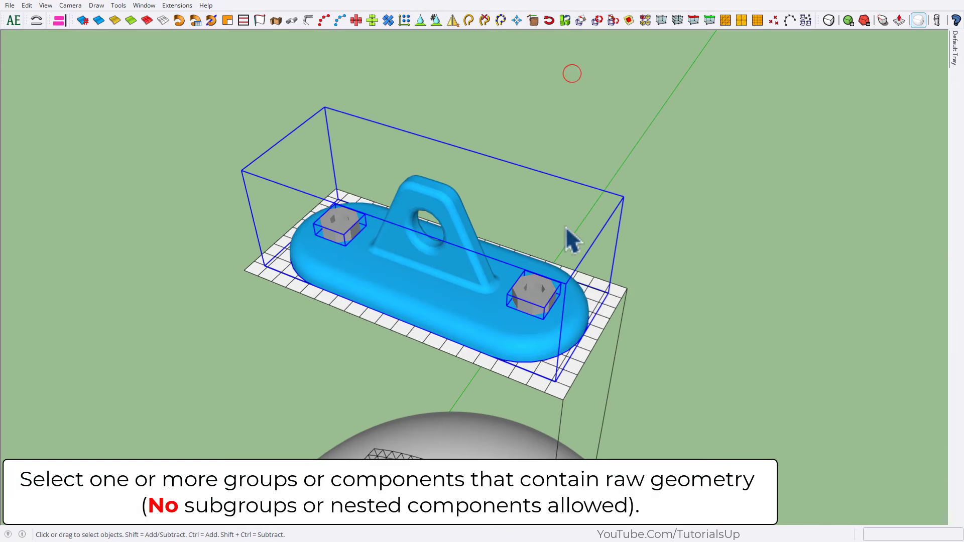
- Select the bracket body, both nuts and the support group together
left_click(763, 255)
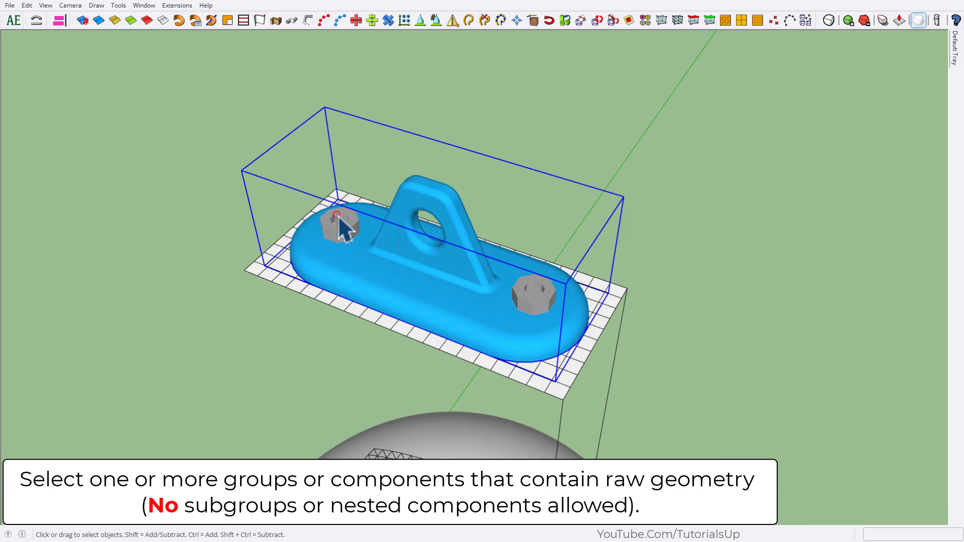
left_click_drag(700, 394, 700, 395)
scroll(409, 301, "down", 3)
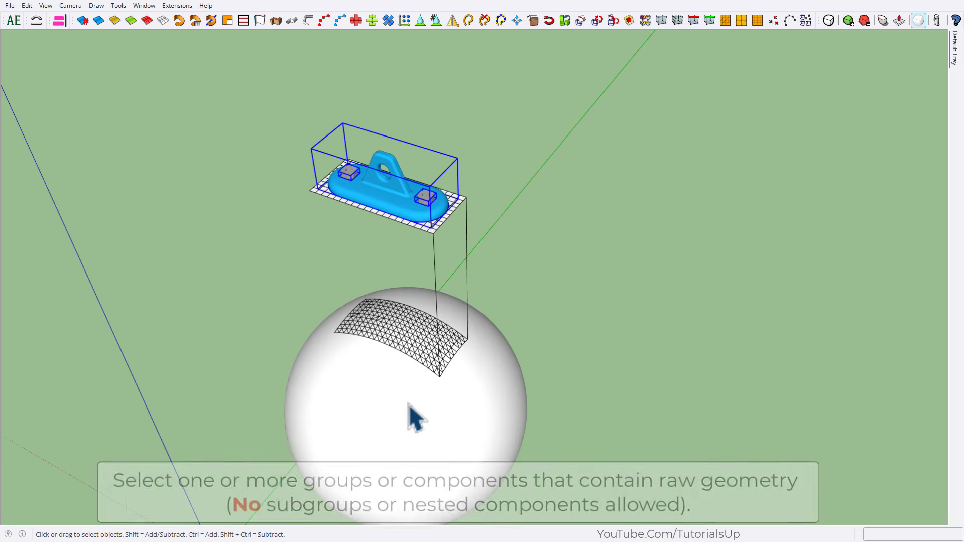
scroll(345, 291, "up", 2)
left_click(477, 211, "shift")
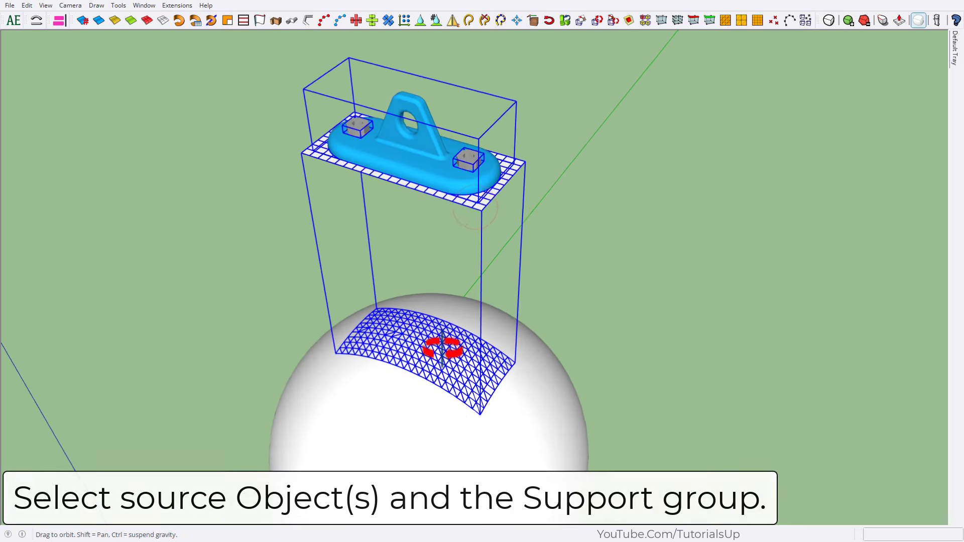
middle_click_drag(445, 344, 445, 285)
scroll(420, 386, "up", 2)
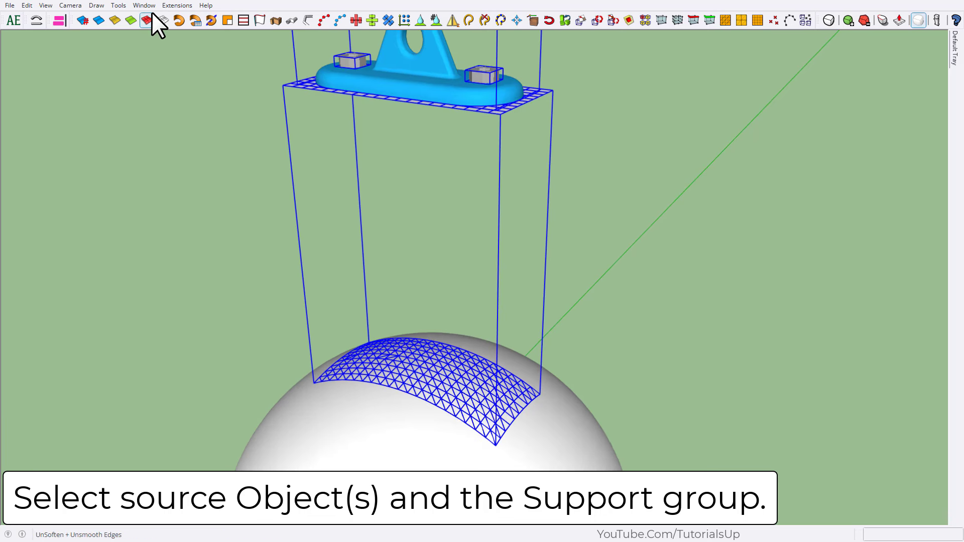
- Run Extensions > Flowify > Flowify to wrap the bracket onto the sphere's curved grid
left_click(177, 5)
mouse_move(183, 68)
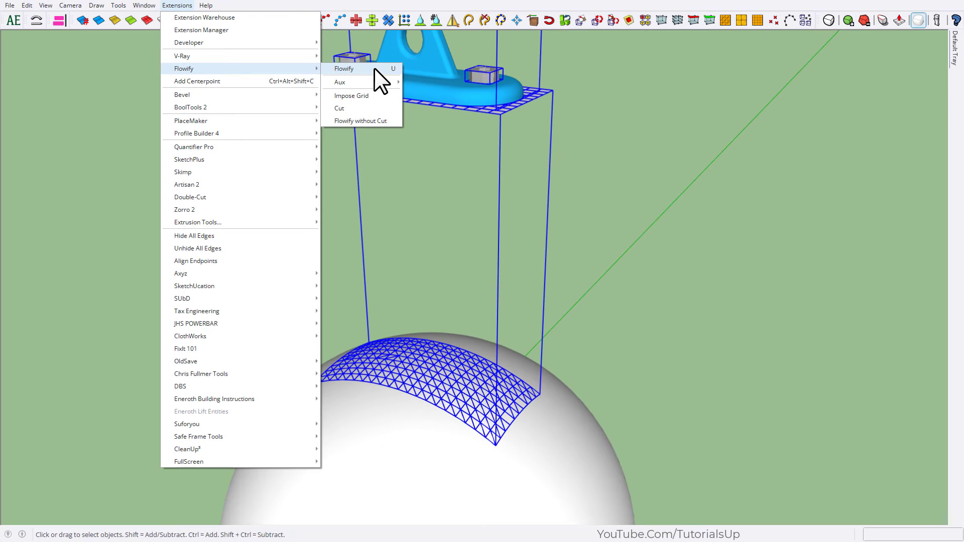
left_click(375, 69)
left_click(472, 387)
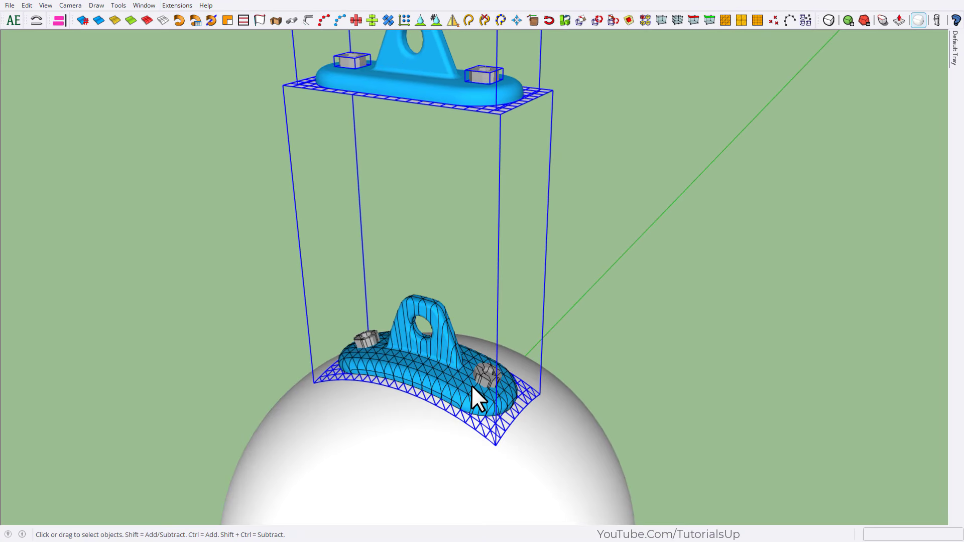
scroll(427, 409, "up", 3)
scroll(427, 409, "down", 2)
middle_click_drag(398, 362, 534, 340)
scroll(535, 335, "down", 3)
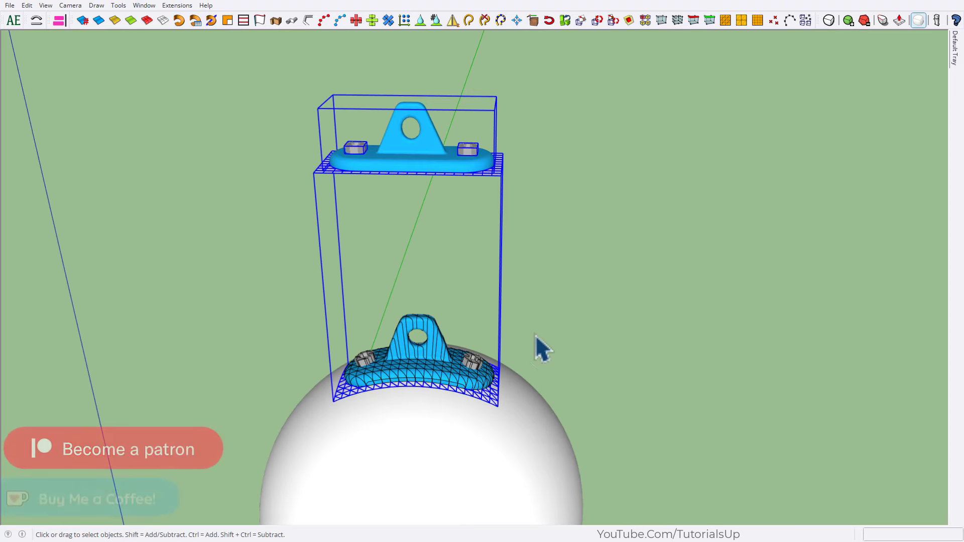
- Move the original bracket and support group far to the right
key("m")
left_click(609, 327)
left_click(797, 338)
key("space")
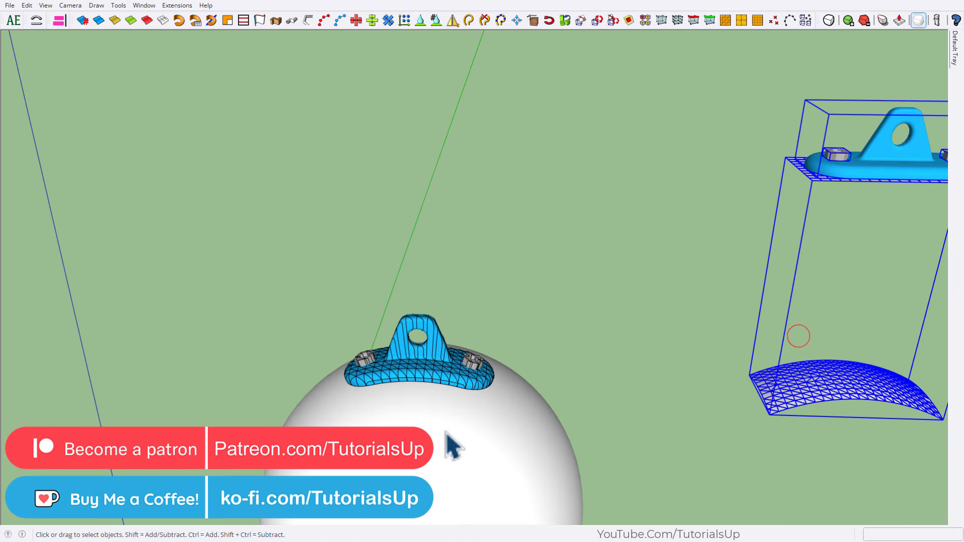
- Soften and hide the mesh lines on the wrapped bracket and its nuts
left_click(394, 414)
scroll(394, 416, "up", 2)
left_click_drag(240, 193, 673, 454)
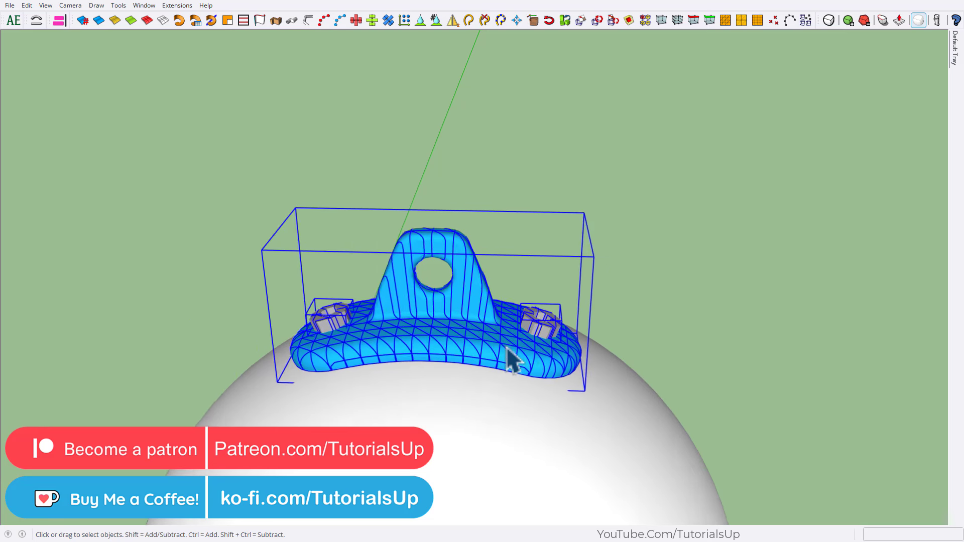
scroll(511, 355, "up", 2)
left_click(95, 21)
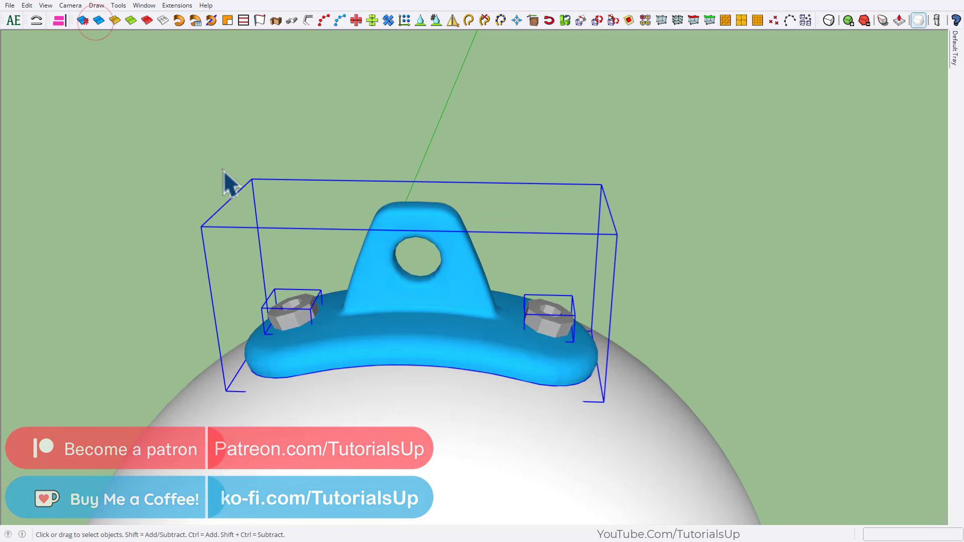
left_click(215, 166)
scroll(382, 351, "up", 3)
mouse_move(357, 361)
middle_mouse_down()
mouse_move(577, 370)
mouse_move(671, 273)
mouse_move(912, 209)
mouse_move(944, 281)
mouse_move(953, 205)
mouse_move(470, 125)
mouse_move(140, 252)
mouse_move(194, 415)
mouse_move(215, 527)
mouse_move(389, 382)
mouse_move(426, 463)
mouse_move(396, 523)
middle_mouse_up()
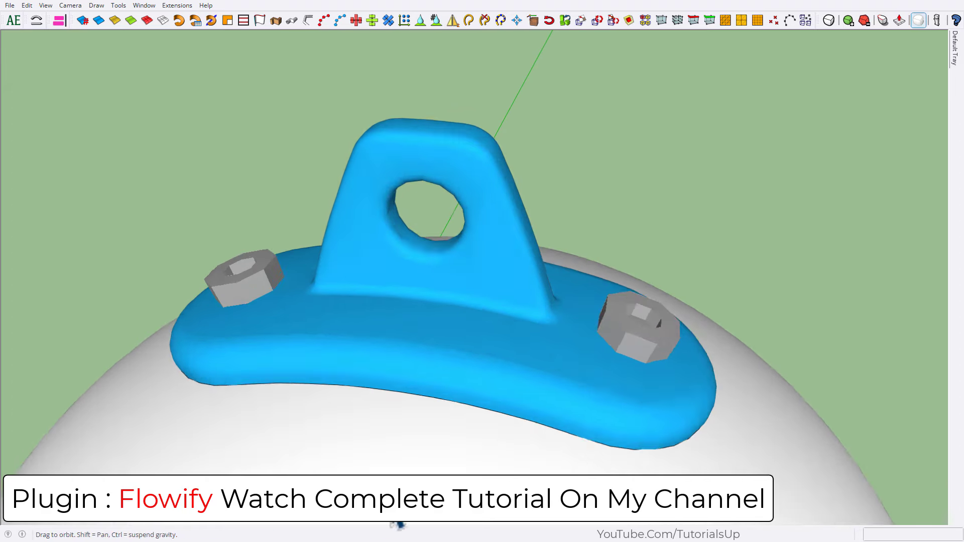
- Rotate a copy of the wrapped bracket around the sphere's centre onto the sphere's side
left_click_drag(191, 139, 631, 437)
scroll(371, 292, "down", 2)
scroll(372, 297, "up", 1)
key("q")
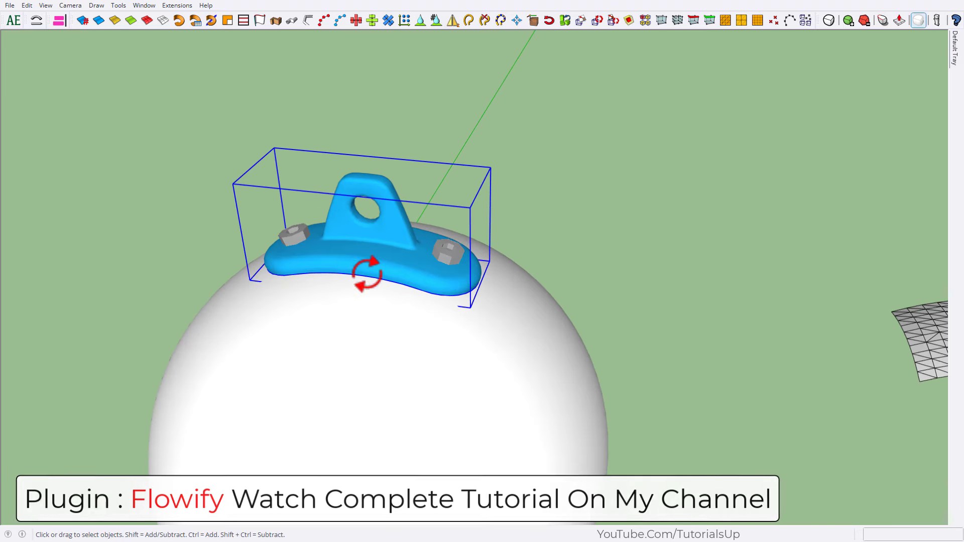
scroll(387, 397, "up", 1)
scroll(388, 393, "up", 1)
scroll(388, 393, "up", 1)
scroll(385, 392, "up", 1)
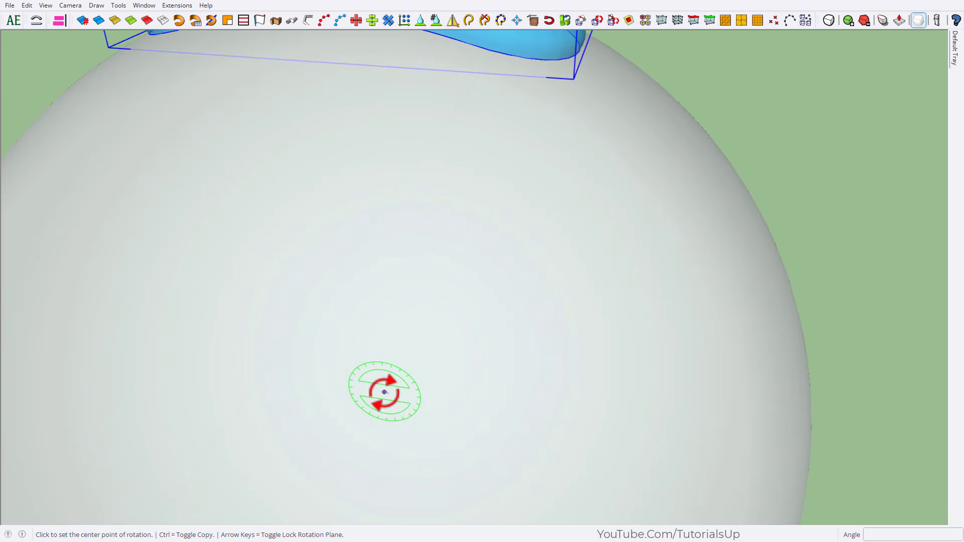
scroll(469, 336, "down", 2)
mouse_move(423, 327)
middle_mouse_down()
mouse_move(469, 336)
mouse_move(450, 269)
middle_mouse_up()
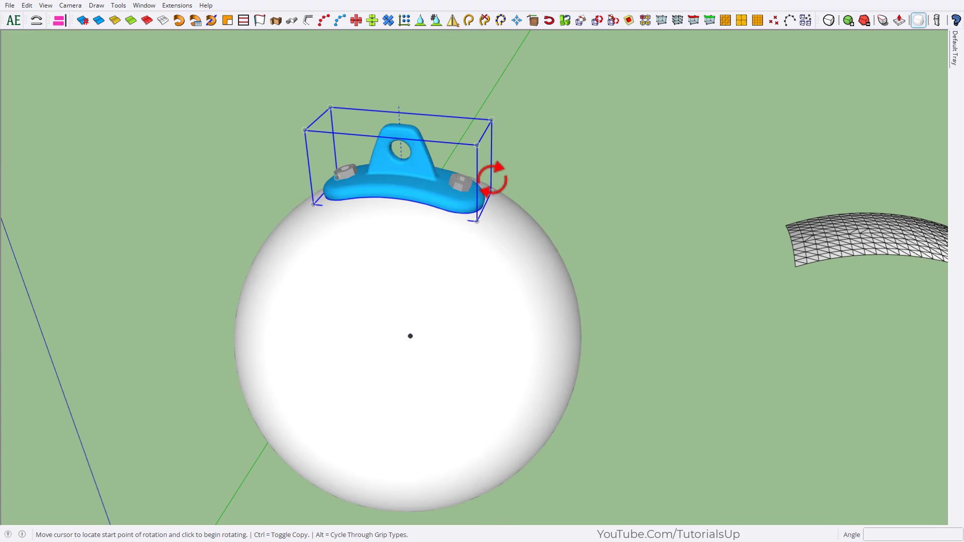
left_click(398, 88)
scroll(657, 222, "up", 2)
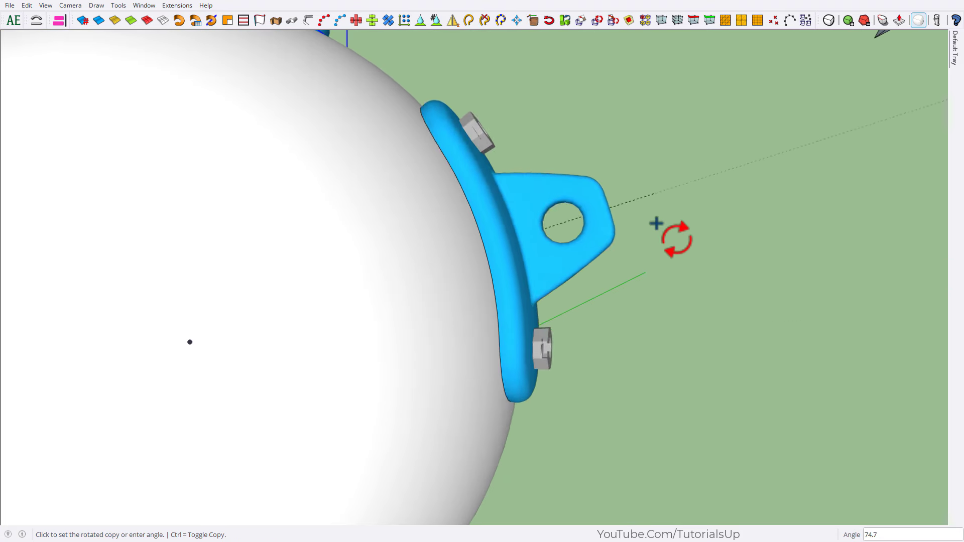
scroll(606, 320, "down", 2)
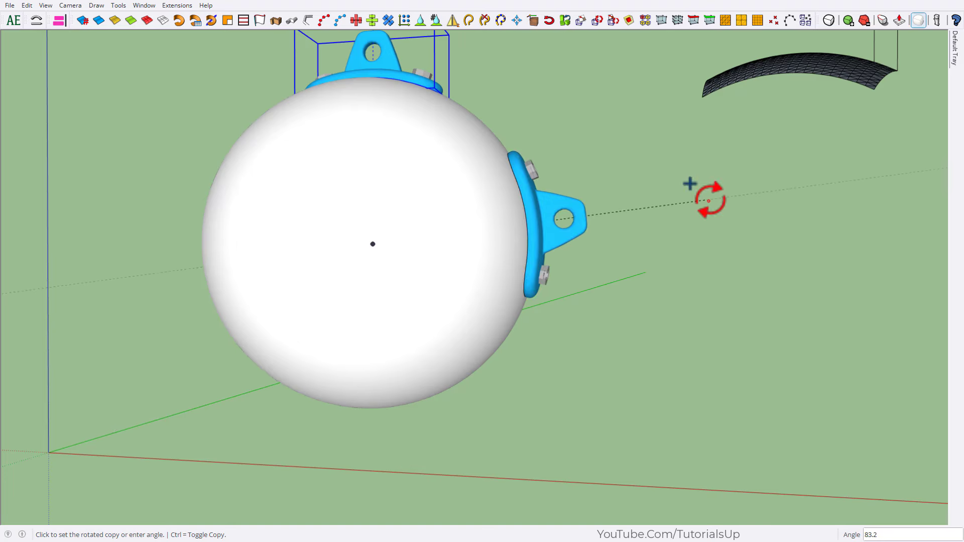
left_click(689, 182)
key("space")
scroll(531, 233, "up", 2)
mouse_move(531, 232)
middle_mouse_down()
mouse_move(405, 414)
mouse_move(517, 392)
middle_mouse_up()
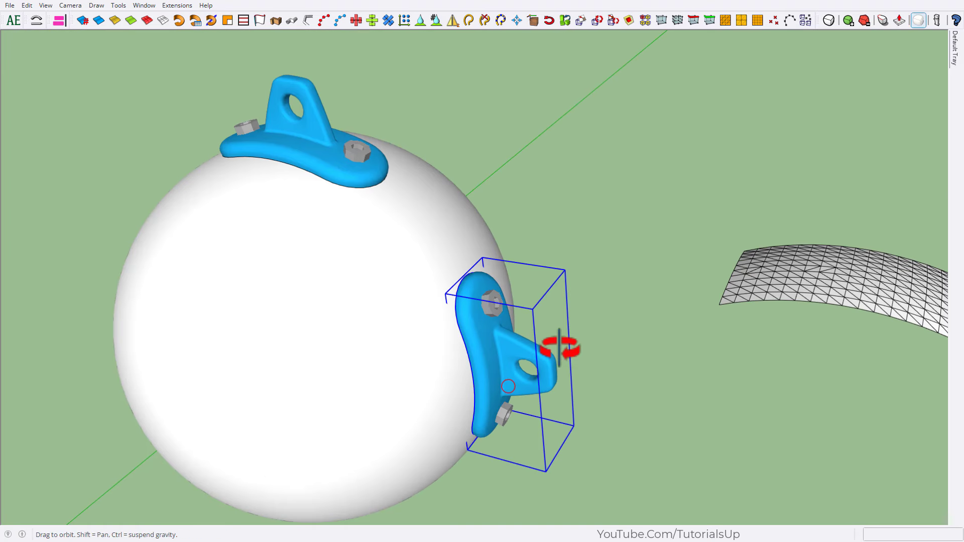
- Nudge the rotated side bracket to a new position with Move
key("m")
left_click(626, 420)
left_click(790, 413)
key("space")
left_click(830, 441)
scroll(746, 354, "up", 3)
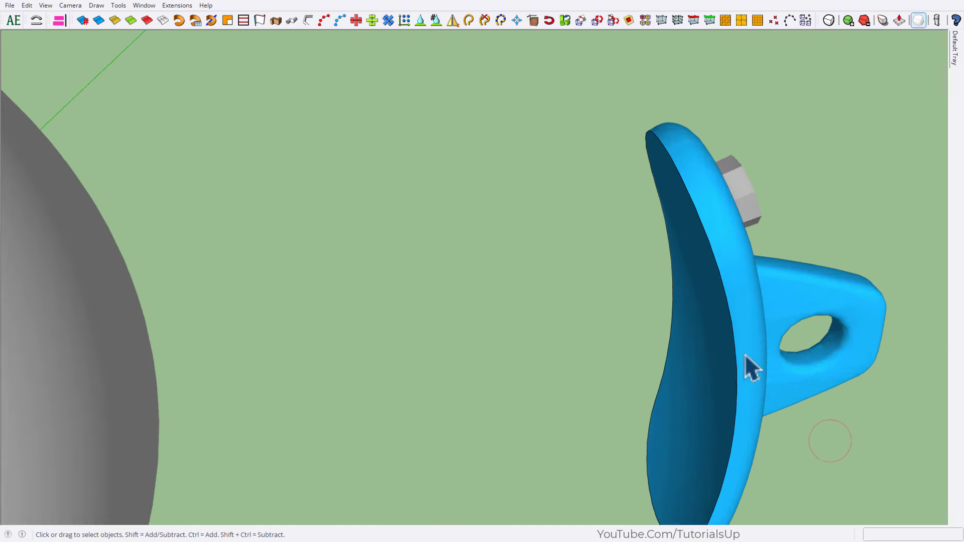
mouse_move(746, 354)
middle_mouse_down()
mouse_move(904, 183)
mouse_move(585, 299)
middle_mouse_up()
scroll(208, 372, "down", 5)
- Window-select the bracket setup with both grids and move it toward the box
scroll(394, 283, "up", 1)
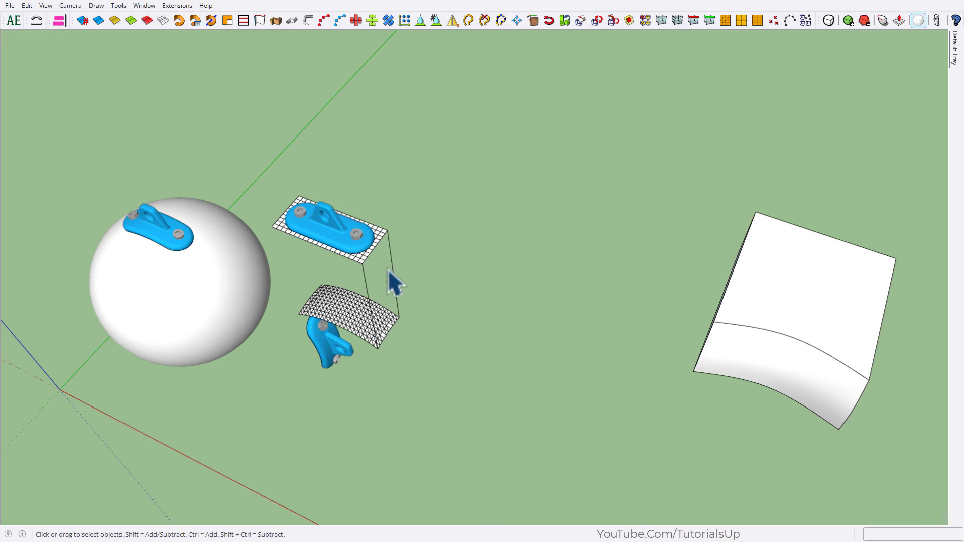
middle_click_drag(388, 270, 287, 219)
left_click_drag(282, 159, 498, 387)
key("m")
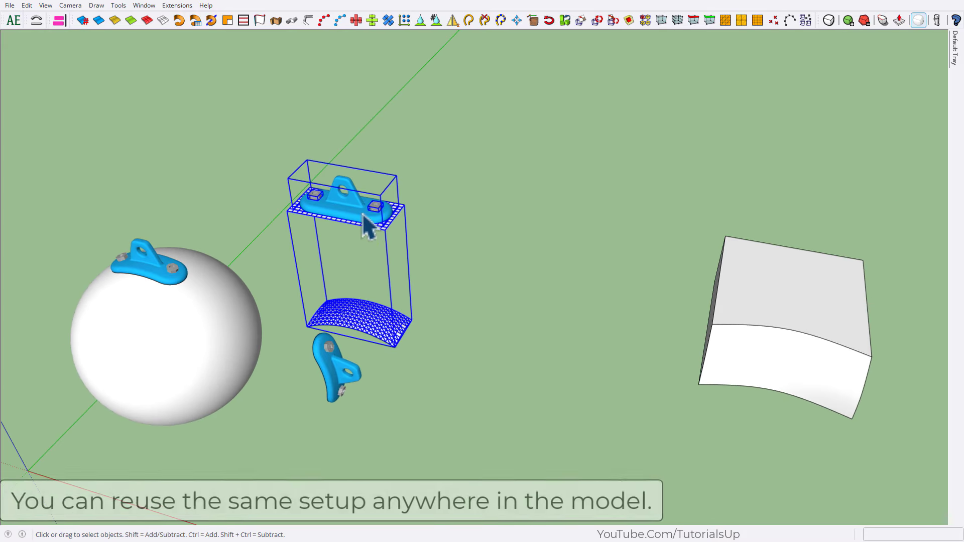
right_click(363, 212)
left_click(394, 112)
left_click(388, 324)
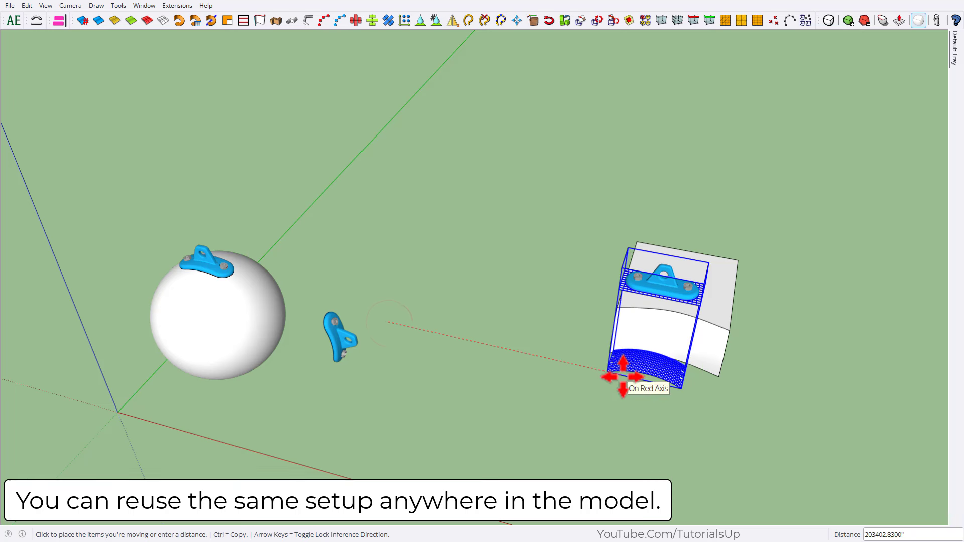
key("Escape")
- Rotate the setup -165° and align its curved grid against the box's curved face
mouse_move(617, 383)
middle_mouse_down()
mouse_move(577, 378)
mouse_move(510, 258)
middle_mouse_up()
left_click(507, 252)
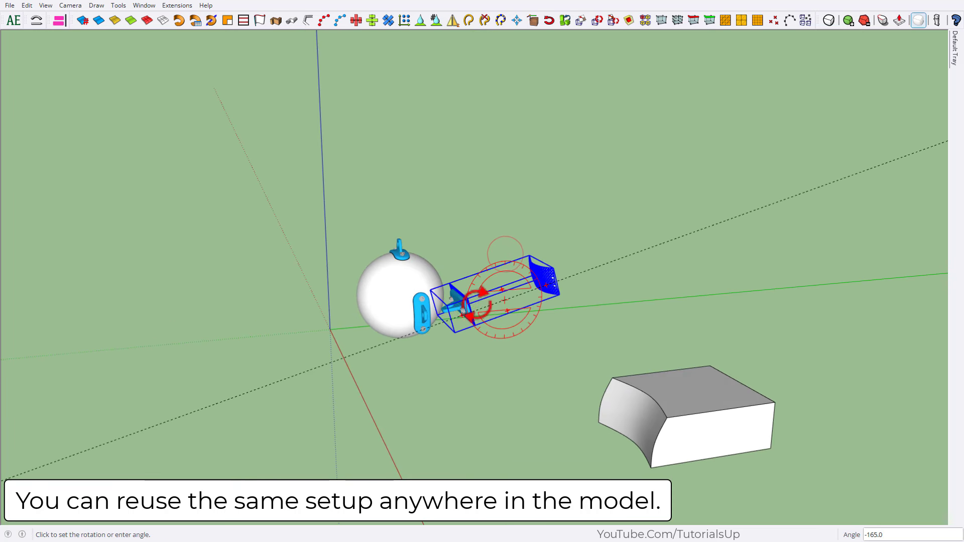
left_click(482, 292)
left_click(59, 20)
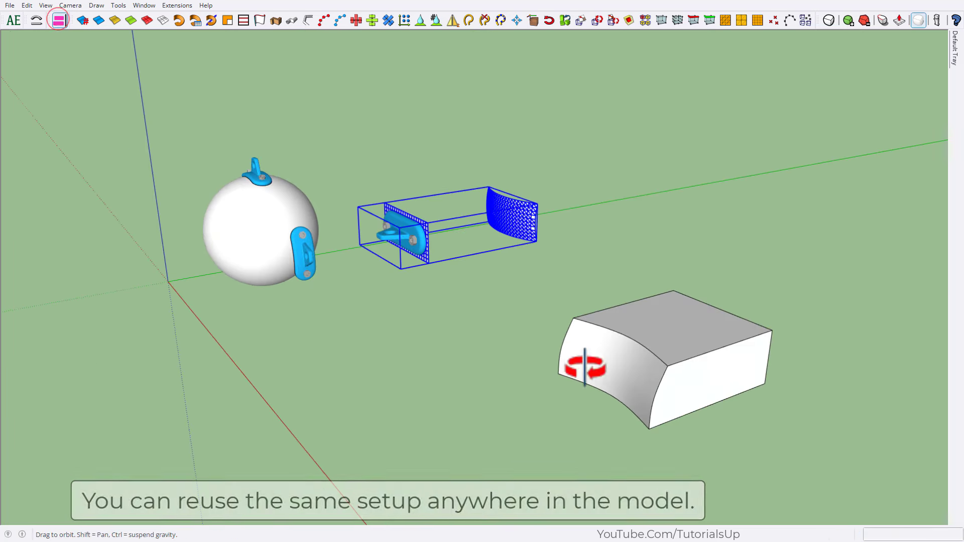
left_click(769, 360)
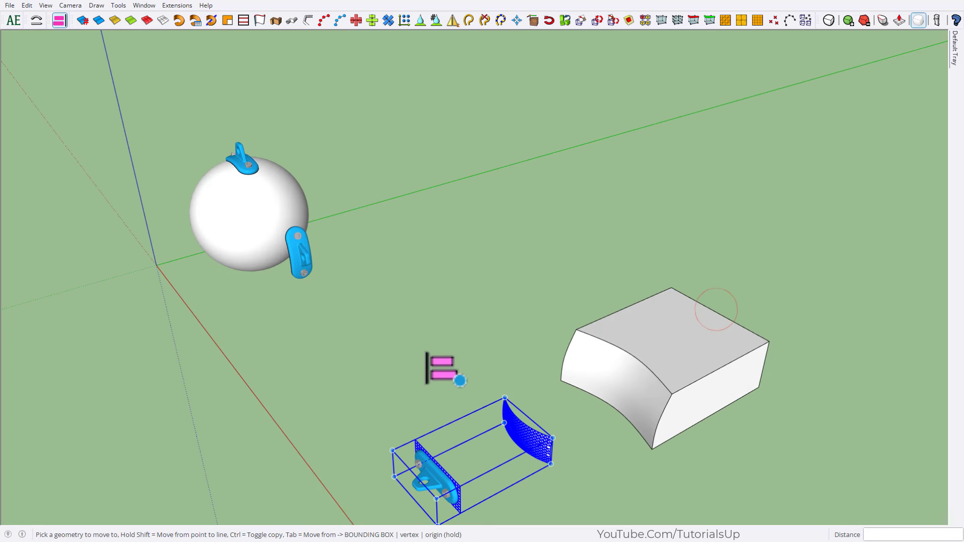
scroll(431, 478, "up", 3)
left_click(431, 478)
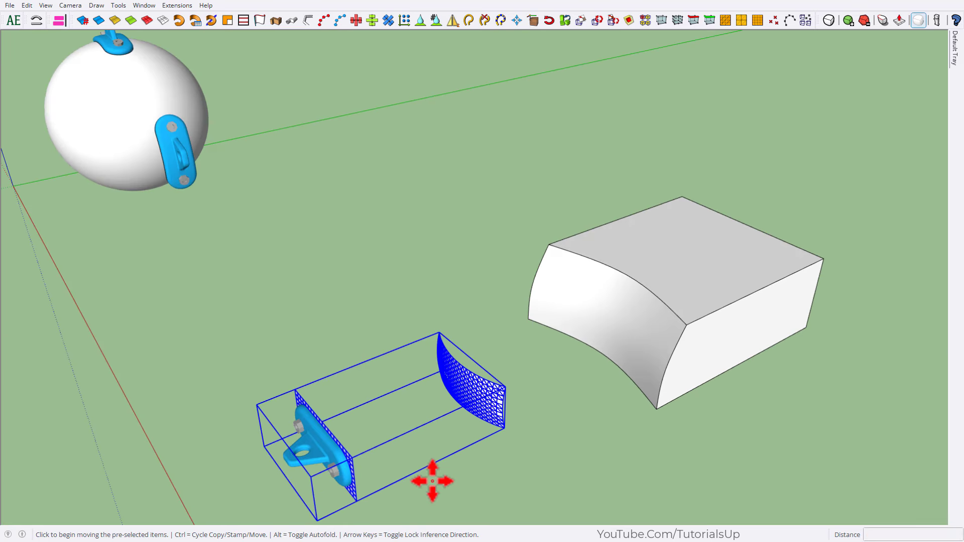
left_click(578, 425)
scroll(613, 447, "up", 2)
scroll(623, 226, "up", 4)
- Open the curved mesh group and select only its edges
scroll(590, 214, "up", 2)
left_click(549, 189)
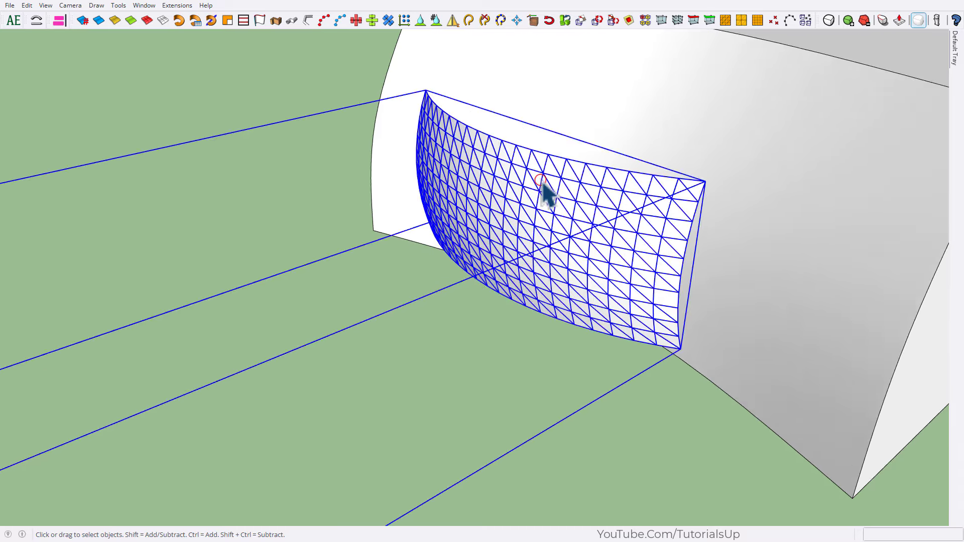
double_click(542, 183)
triple_click(542, 183)
mouse_move(547, 188)
middle_mouse_down()
mouse_move(290, 279)
mouse_move(467, 235)
middle_mouse_up()
right_click(463, 221)
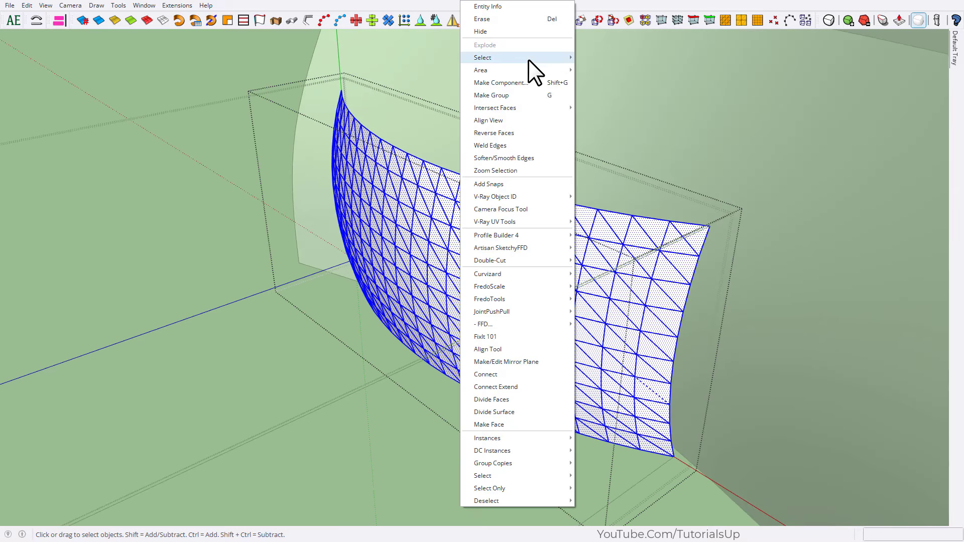
left_click(646, 130)
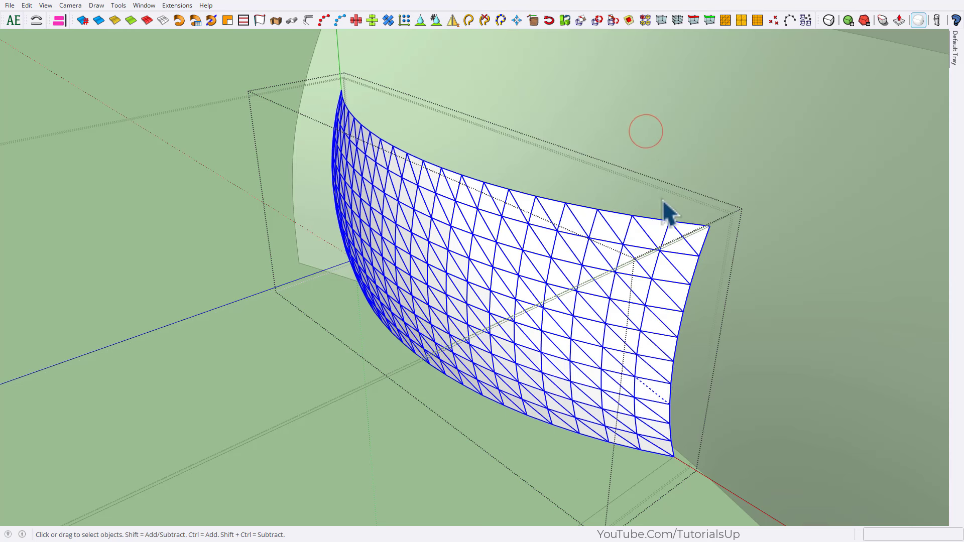
scroll(559, 377, "up", 2)
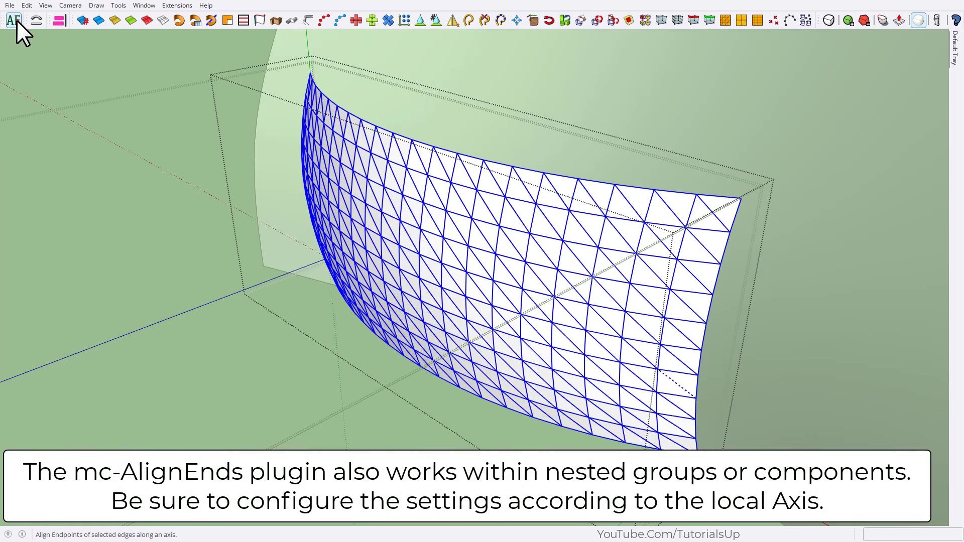
- Run mc-AlignEnds on the mesh edges with axis Z and To Nearest
left_click(16, 19)
left_click(515, 117)
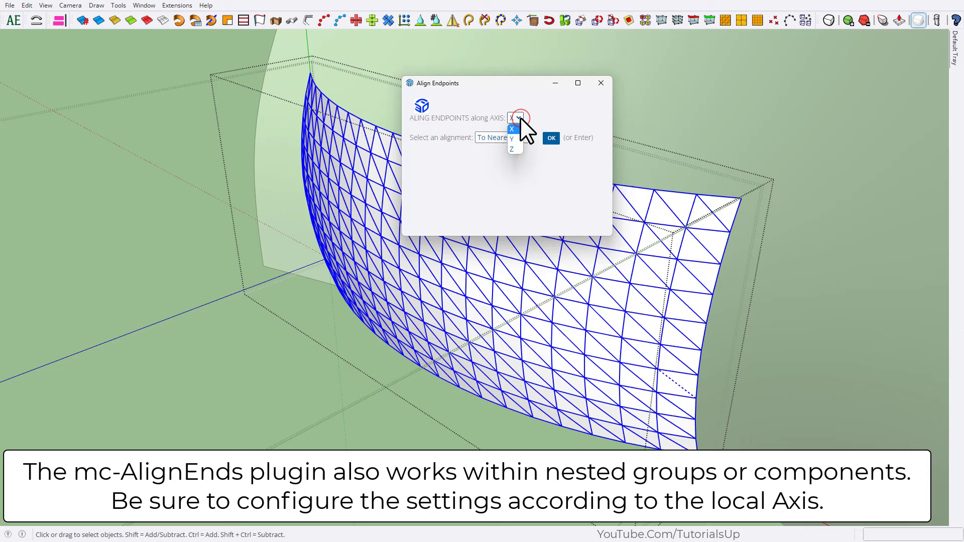
left_click(514, 150)
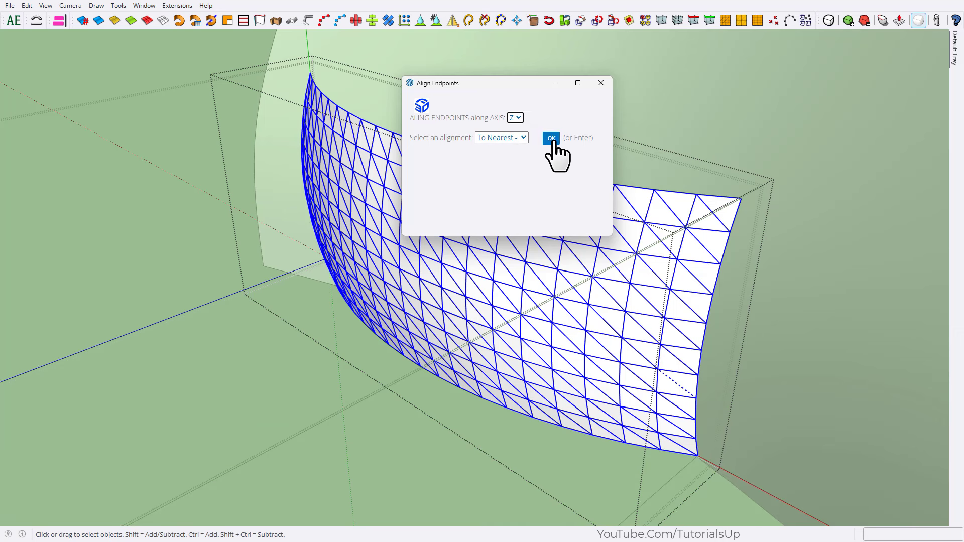
left_click(554, 142)
mouse_move(413, 344)
middle_mouse_down()
mouse_move(652, 172)
mouse_move(509, 161)
mouse_move(596, 338)
mouse_move(459, 351)
middle_mouse_up()
scroll(482, 362, "down", 2)
- Inside the extrusion group, snap the first connecting edge's endpoint onto a curved grid corner
scroll(487, 382, "down", 3)
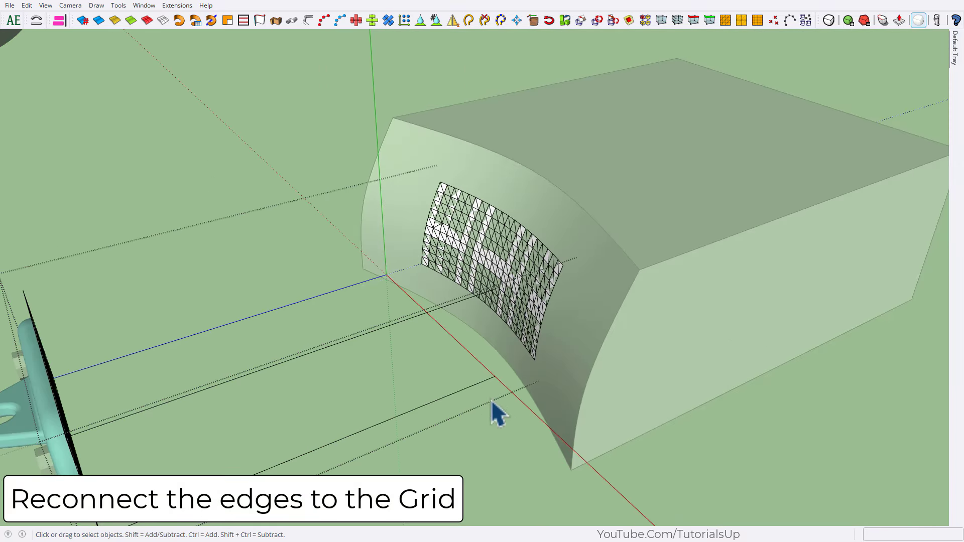
double_click(481, 384)
key("m")
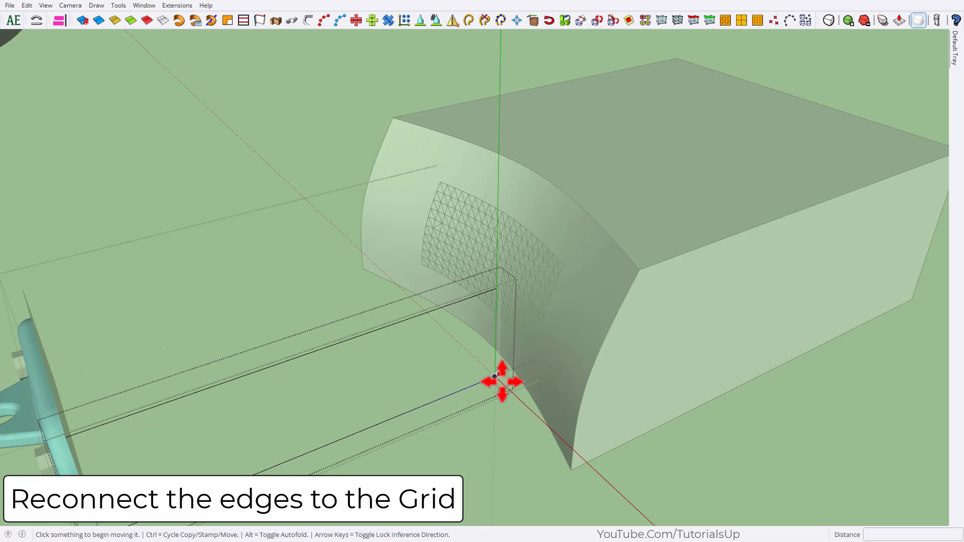
left_click(495, 376)
scroll(532, 394, "up", 5)
mouse_move(531, 393)
middle_mouse_down()
mouse_move(609, 366)
mouse_move(774, 343)
mouse_move(682, 265)
middle_mouse_up()
scroll(628, 313, "up", 3)
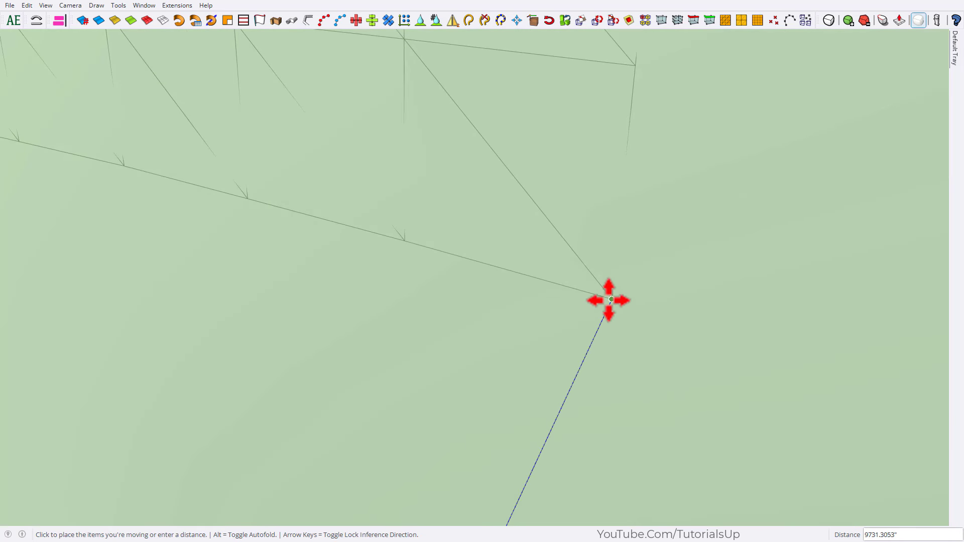
left_click(611, 299)
- Snap the second connecting edge's endpoint onto the curved grid's far corner
scroll(442, 372, "down", 5)
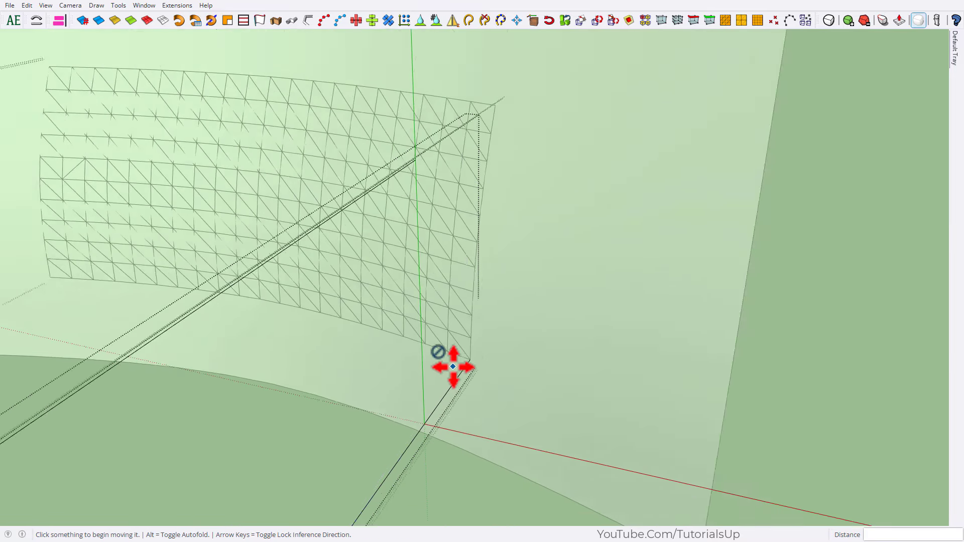
middle_click_drag(452, 370, 388, 362)
scroll(400, 284, "up", 3)
middle_click_drag(399, 284, 263, 332)
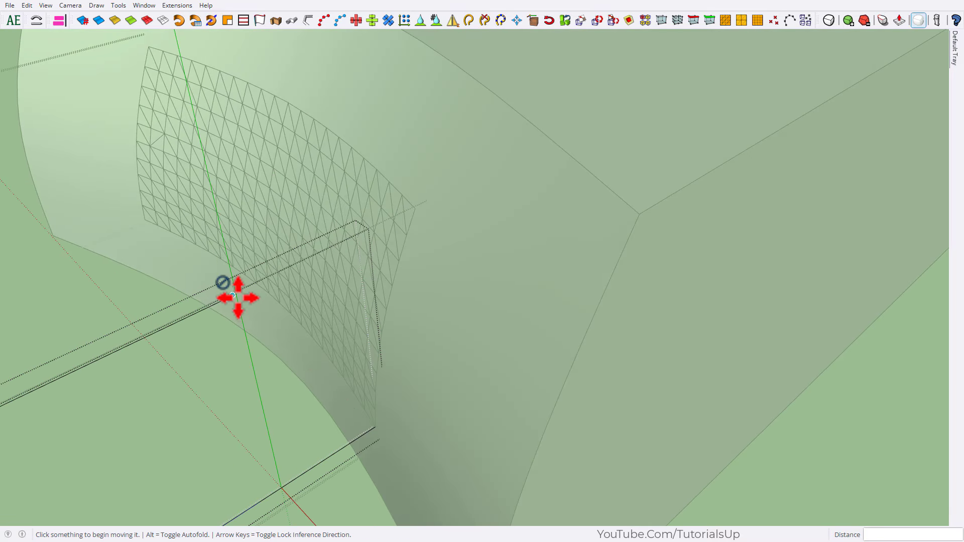
middle_click_drag(227, 300, 254, 370)
scroll(286, 280, "down", 2)
mouse_move(286, 280)
middle_mouse_down()
mouse_move(377, 281)
mouse_move(347, 301)
middle_mouse_up()
left_click(208, 334)
scroll(472, 205, "up", 3)
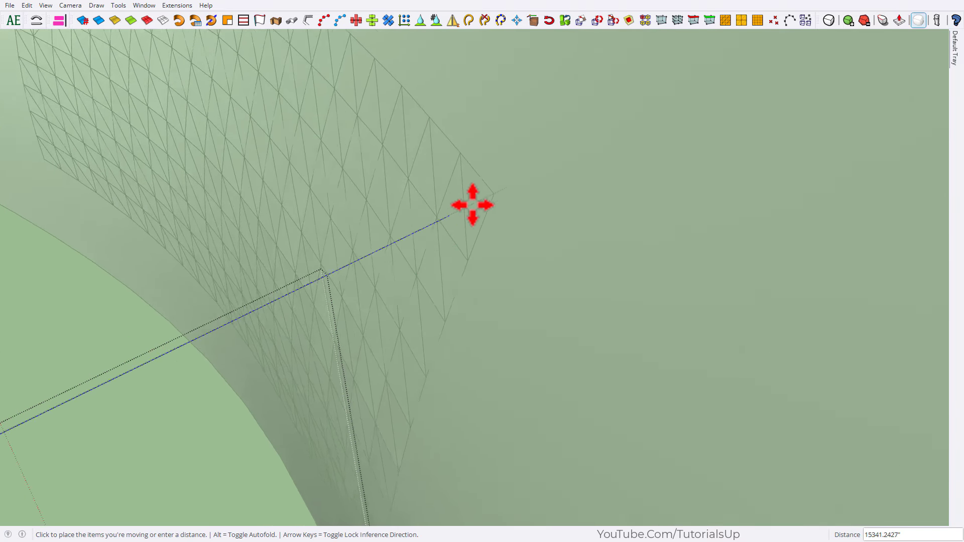
scroll(504, 186, "up", 3)
scroll(579, 167, "up", 2)
scroll(579, 167, "up", 2)
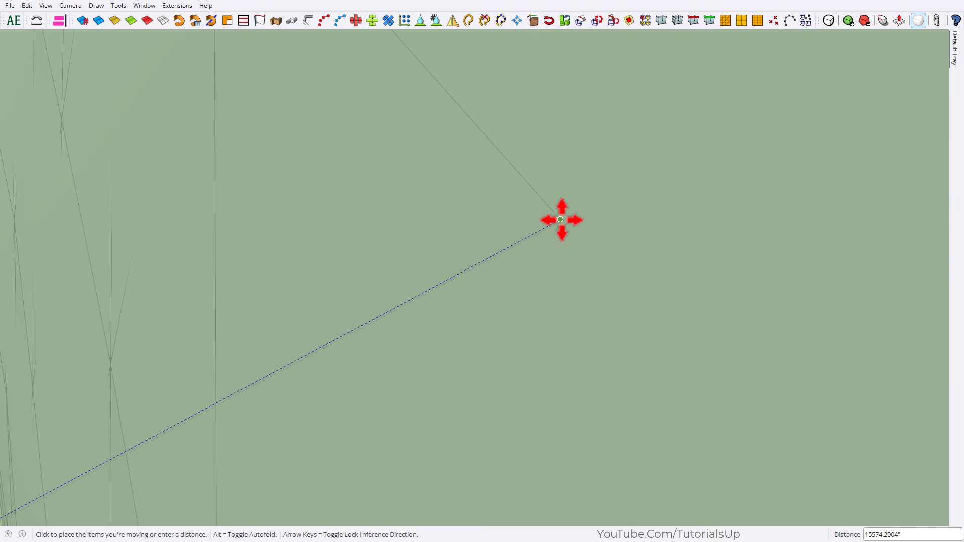
left_click(555, 215)
scroll(609, 210, "down", 2)
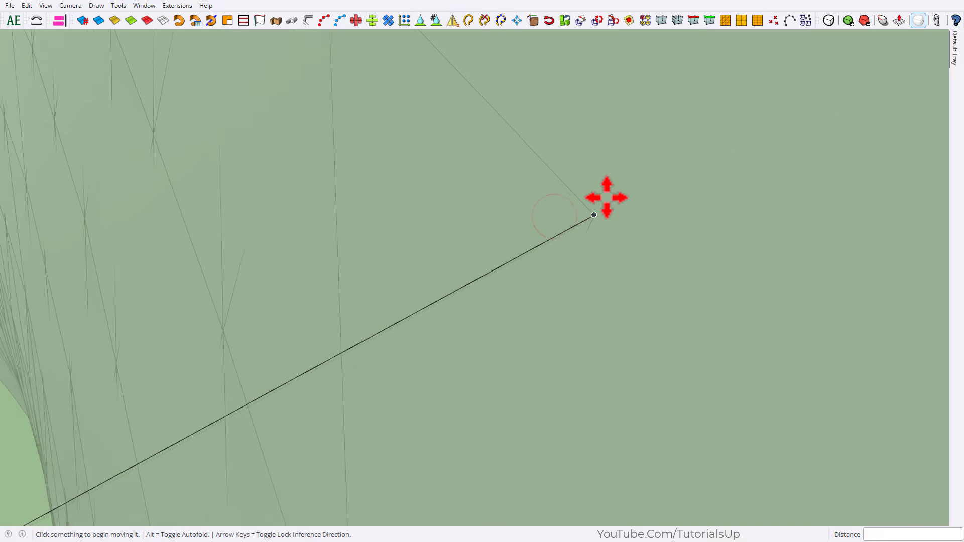
scroll(606, 199, "down", 3)
scroll(606, 198, "down", 3)
key("space")
scroll(701, 198, "down", 2)
mouse_move(701, 198)
middle_mouse_down()
mouse_move(628, 267)
mouse_move(543, 269)
middle_mouse_up()
- Explode the outer setup group
right_click(382, 336)
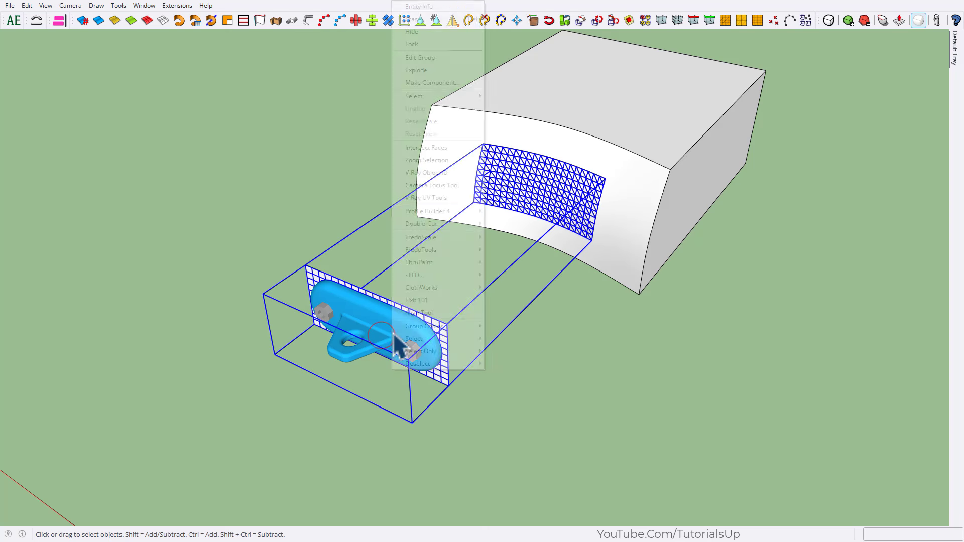
left_click(420, 70)
left_click(488, 450)
- Select the blue bracket group and switch to Top view
left_click(420, 335)
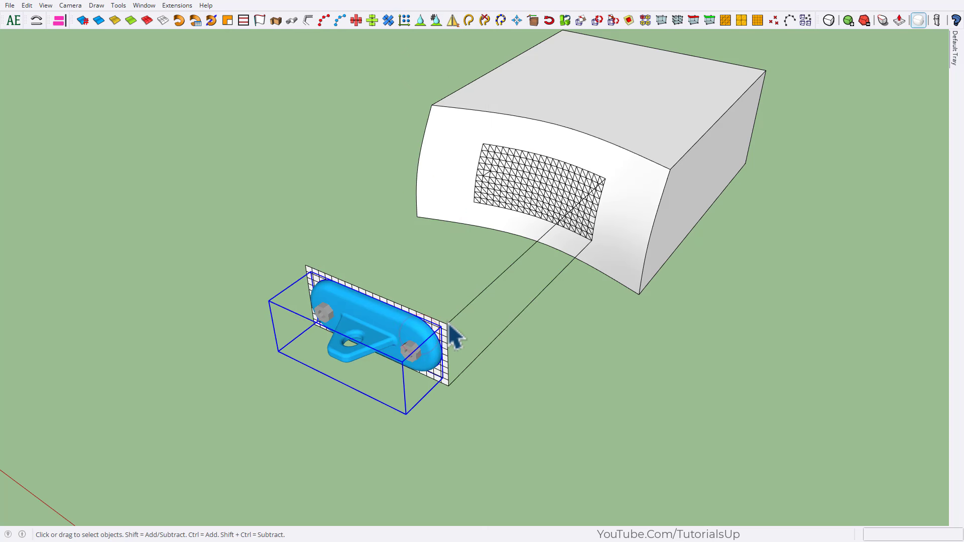
left_click(448, 324)
double_click(445, 329)
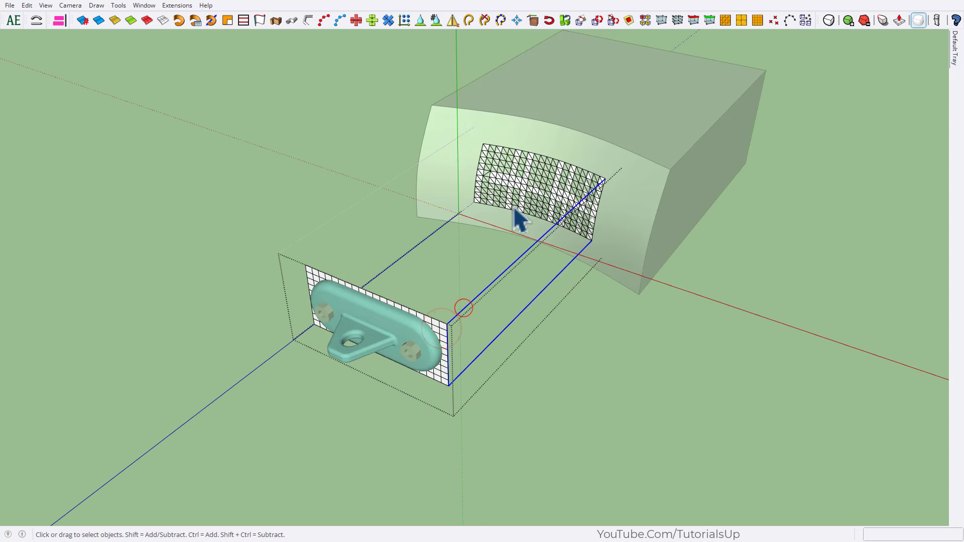
left_click(518, 217)
left_click(419, 334)
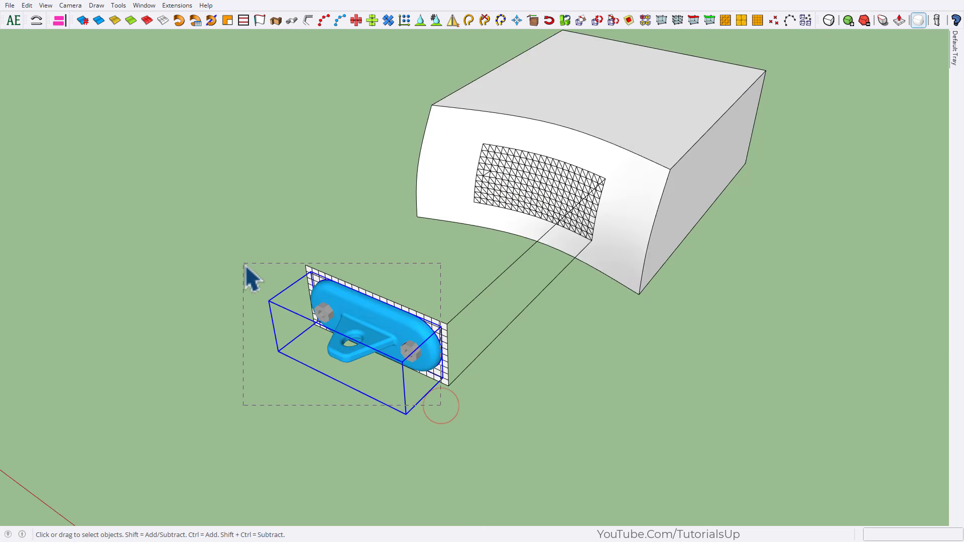
key("t")
scroll(495, 479, "up", 3)
- Scale the vertex ring around the bracket's hole to 0.71 along the blue axis
scroll(502, 452, "up", 3)
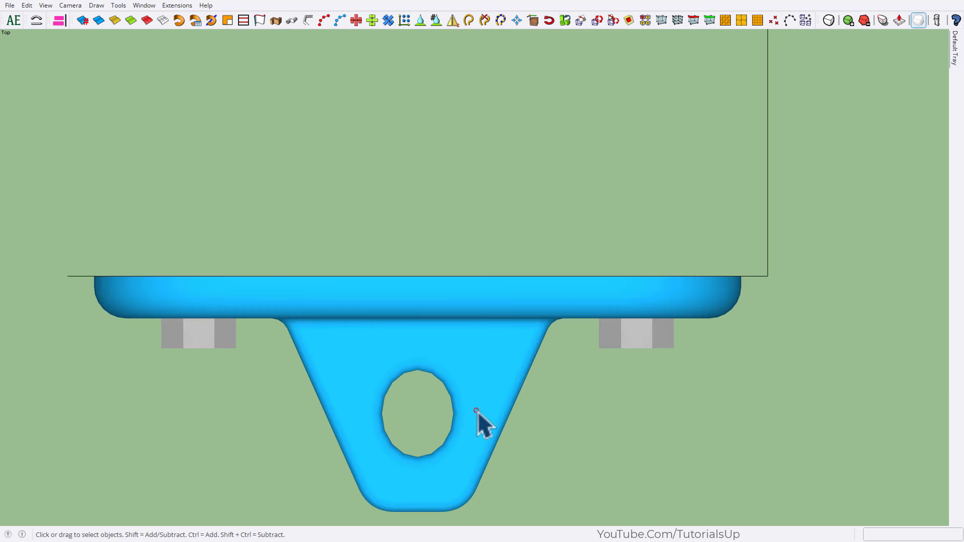
double_click(476, 411)
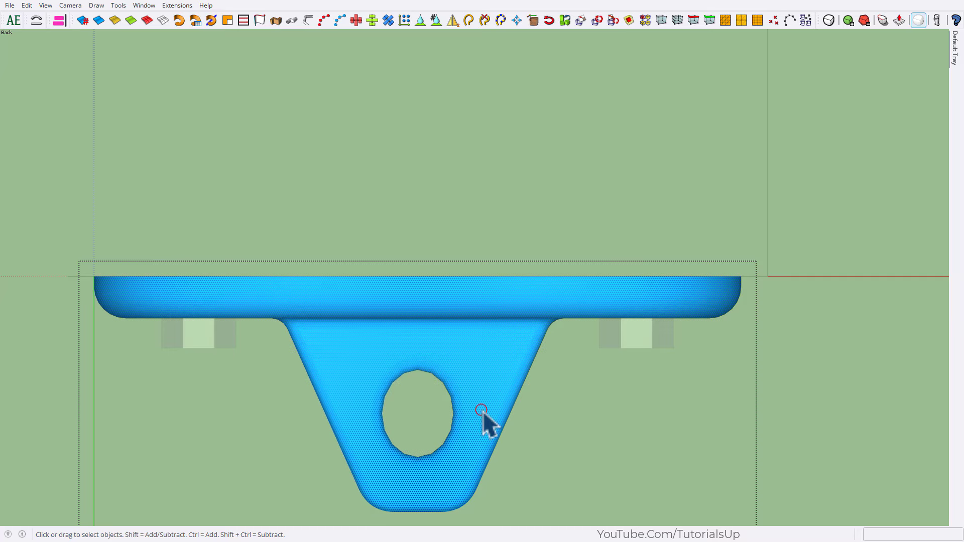
key("v")
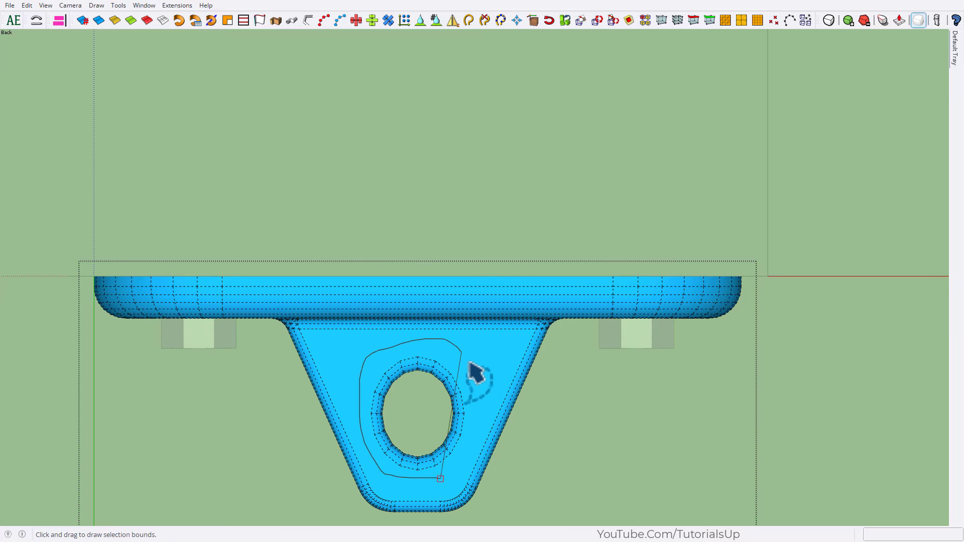
scroll(459, 502, "up", 3)
middle_click_drag(458, 505, 301, 338)
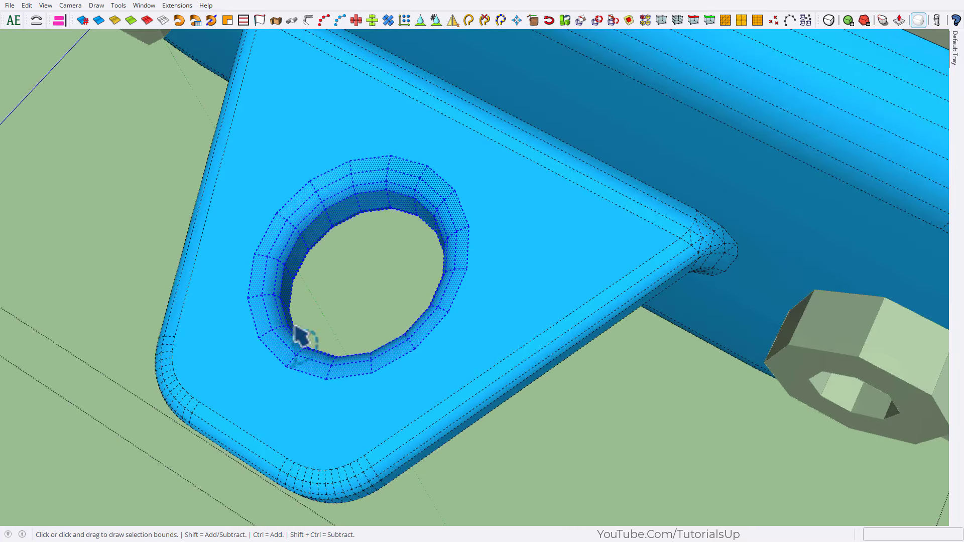
key("s")
scroll(427, 167, "down", 3)
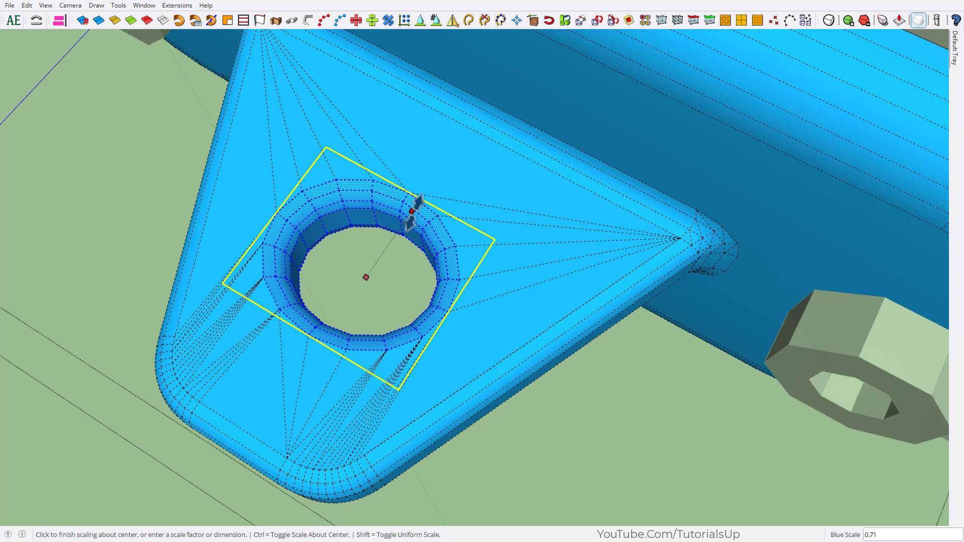
left_click_drag(416, 200, 418, 209)
middle_click_drag(417, 209, 372, 424)
scroll(337, 216, "down", 5)
key("space")
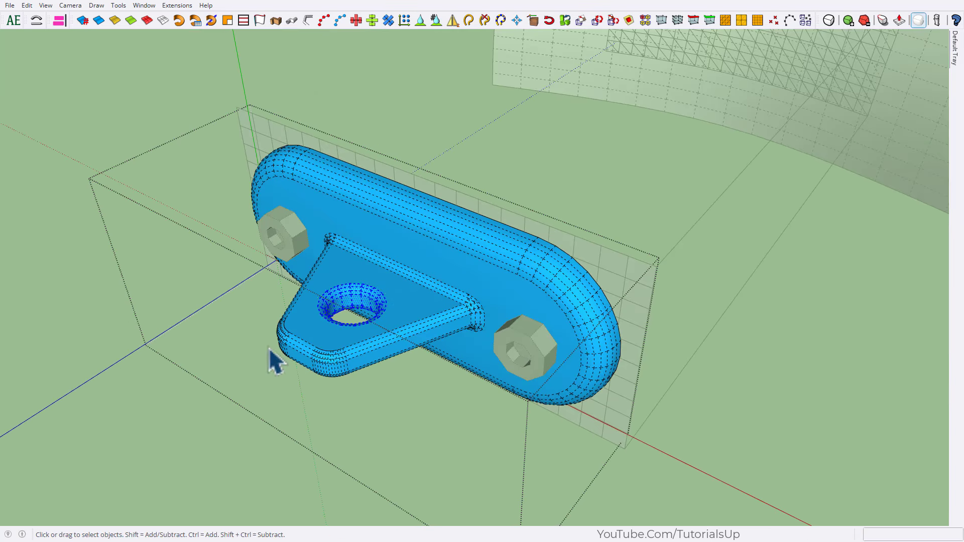
- Crossing-select the bracket together with both grids
scroll(290, 383, "down", 5)
scroll(340, 287, "down", 2)
mouse_move(340, 287)
middle_mouse_down()
mouse_move(379, 333)
mouse_move(408, 477)
middle_mouse_up()
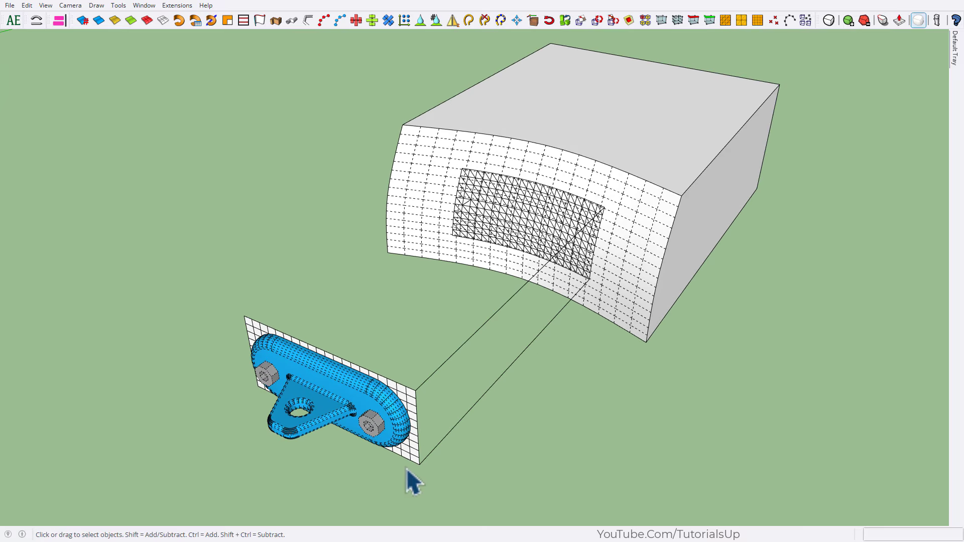
left_click_drag(457, 496, 134, 291)
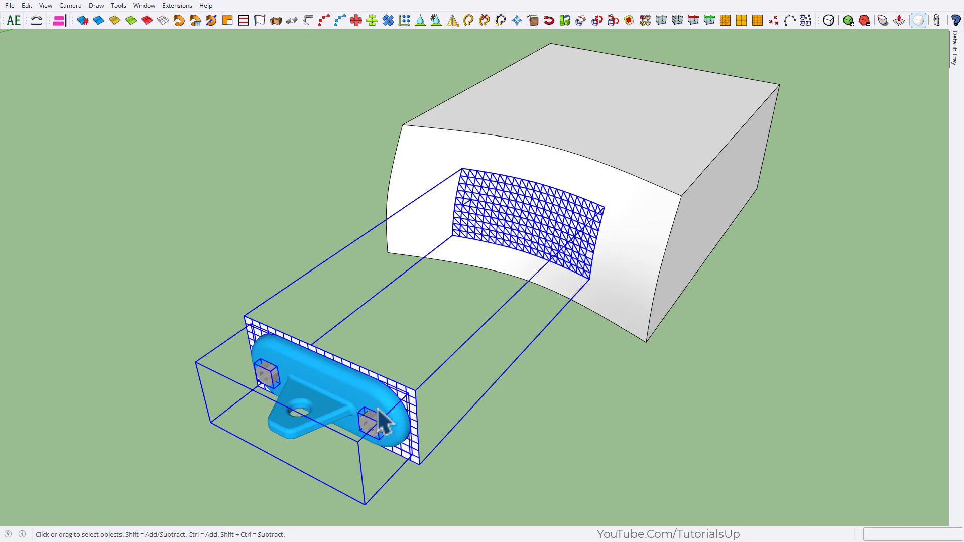
- Run Flowify on the bracket and grids, and move the result onto the box's curved face
scroll(378, 410, "up", 2)
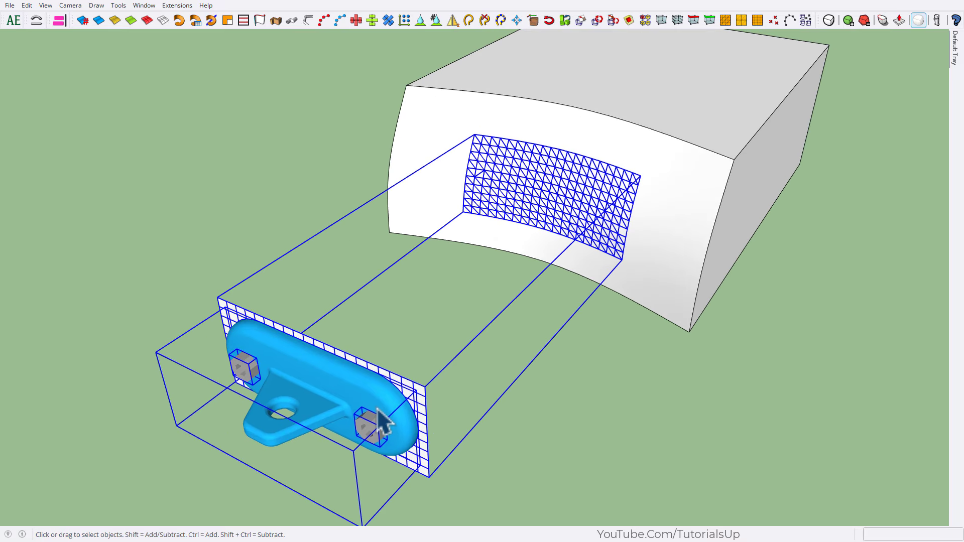
left_click(141, 6)
mouse_move(183, 68)
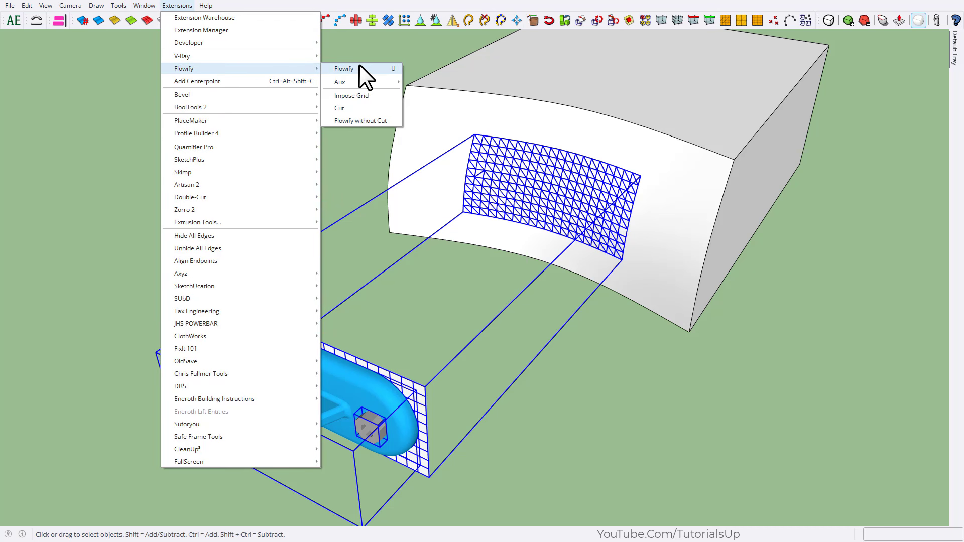
left_click(371, 69)
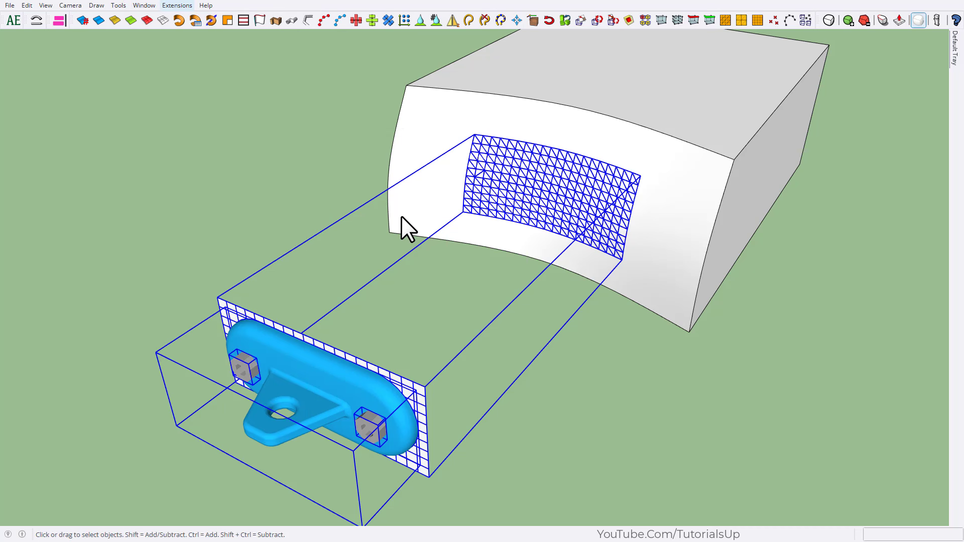
key("m")
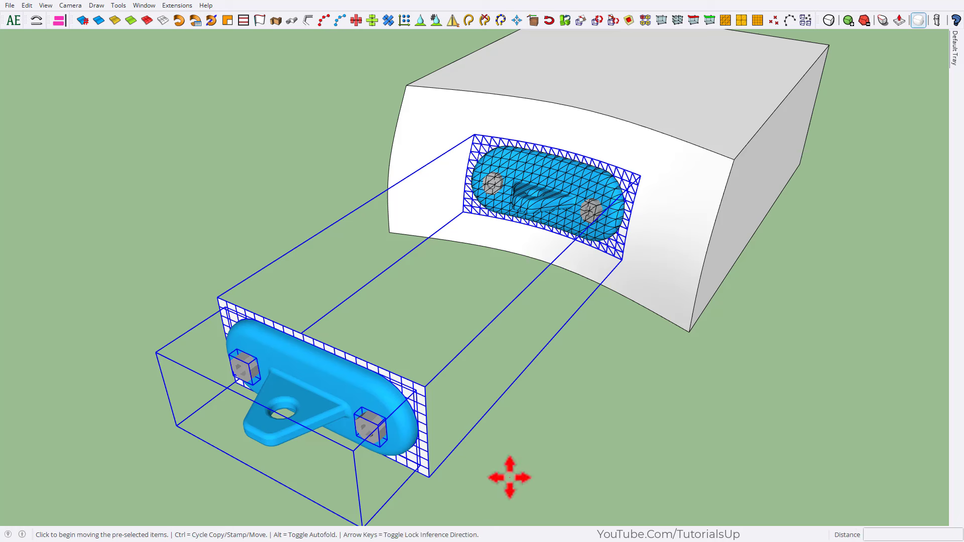
left_click(510, 477)
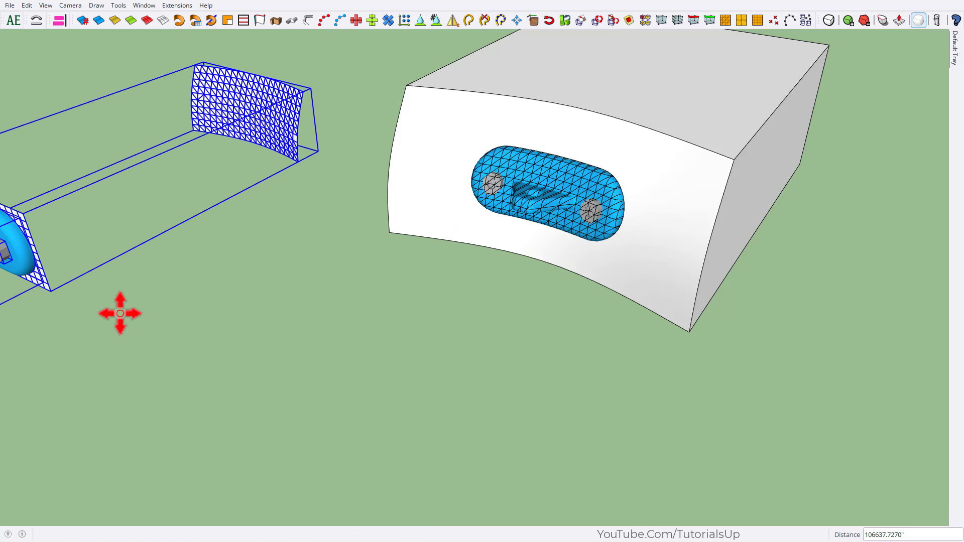
left_click(120, 313)
key("space")
left_click(366, 387)
- Select the wrapped bracket mesh and soften/smooth its edges
scroll(174, 325, "up", 3)
scroll(474, 216, "up", 3)
left_click_drag(265, 164, 625, 394)
left_click(87, 16)
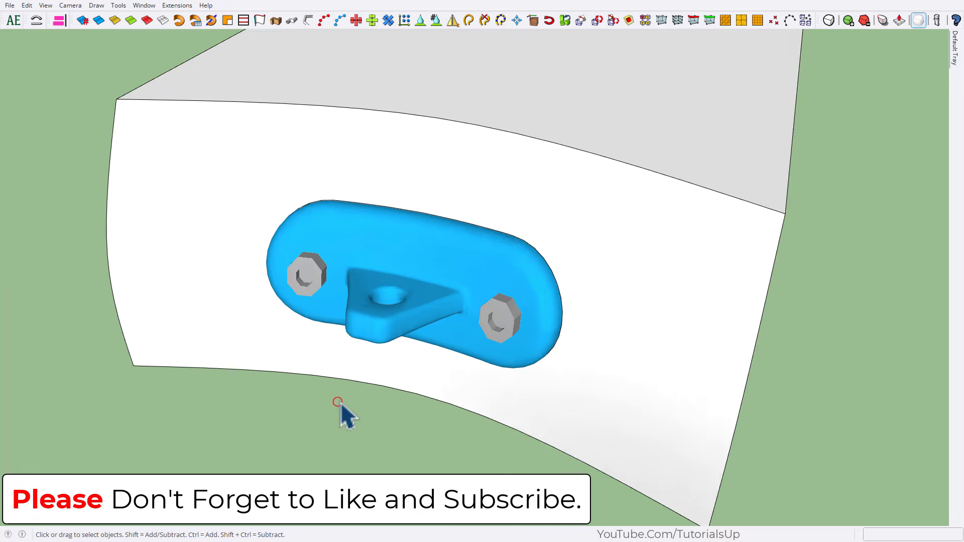
- Orbit and zoom over to the white cylinder and the flat grey perforated bracket
scroll(338, 409, "up", 5)
middle_click_drag(548, 166, 544, 179)
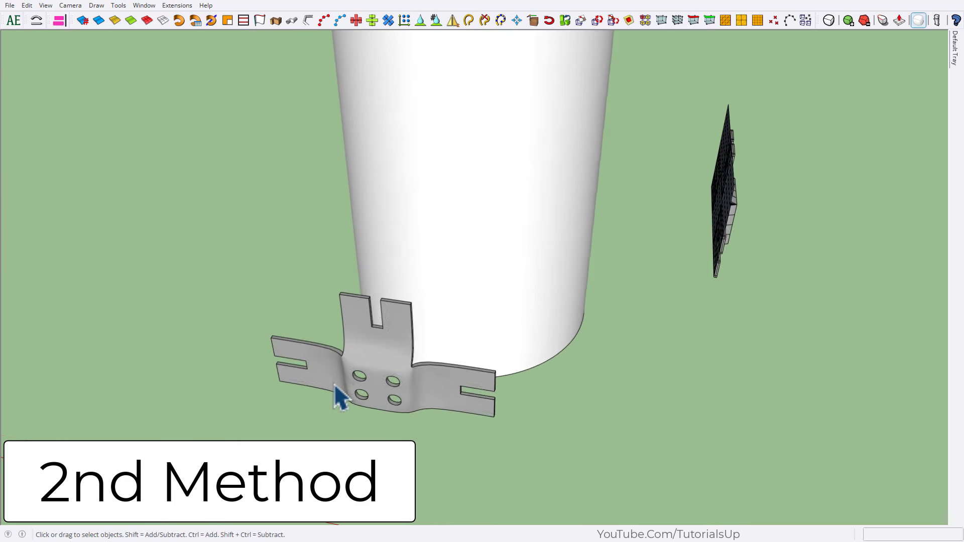
- Draw an edge along the grey bracket's bottom edge, parallel to the red axis
scroll(649, 185, "up", 3)
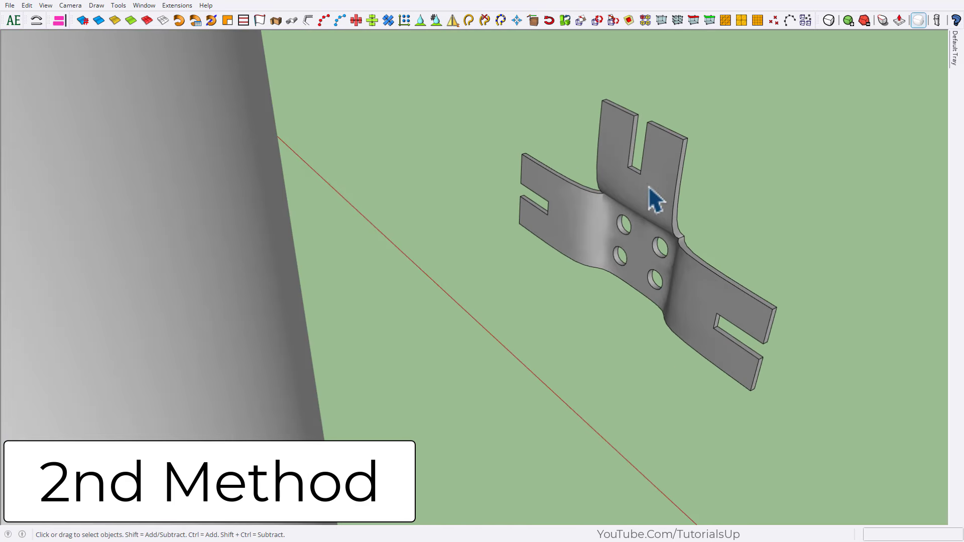
key("l")
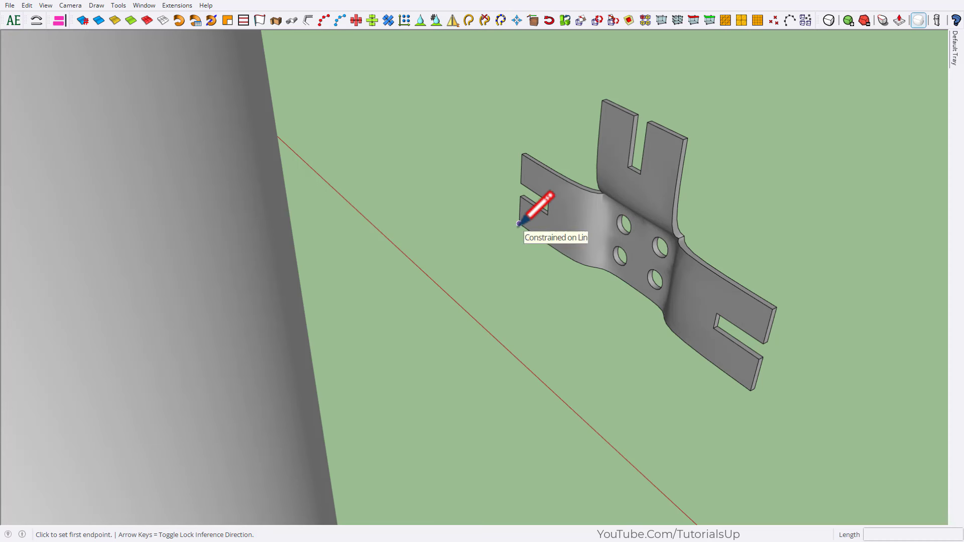
left_click(520, 223)
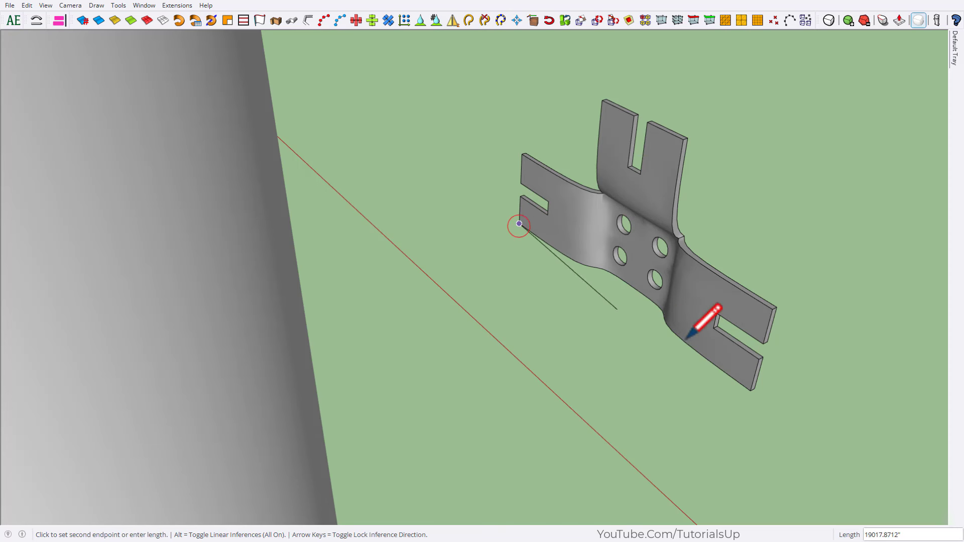
left_click(750, 390)
key("space")
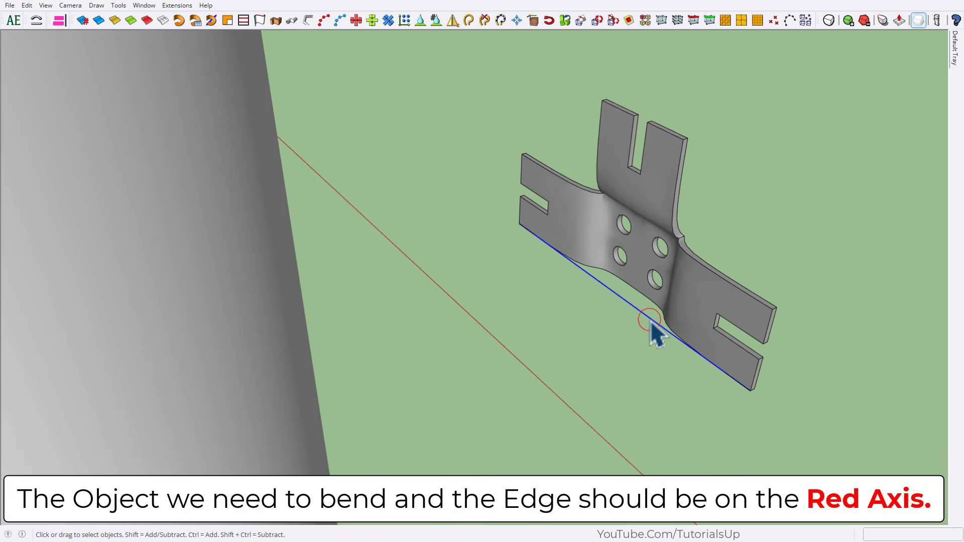
- Copy that edge with Move+Ctrl and place it against the cylinder's side
scroll(507, 284, "down", 3)
key("m")
left_click(708, 388)
key("ctrl")
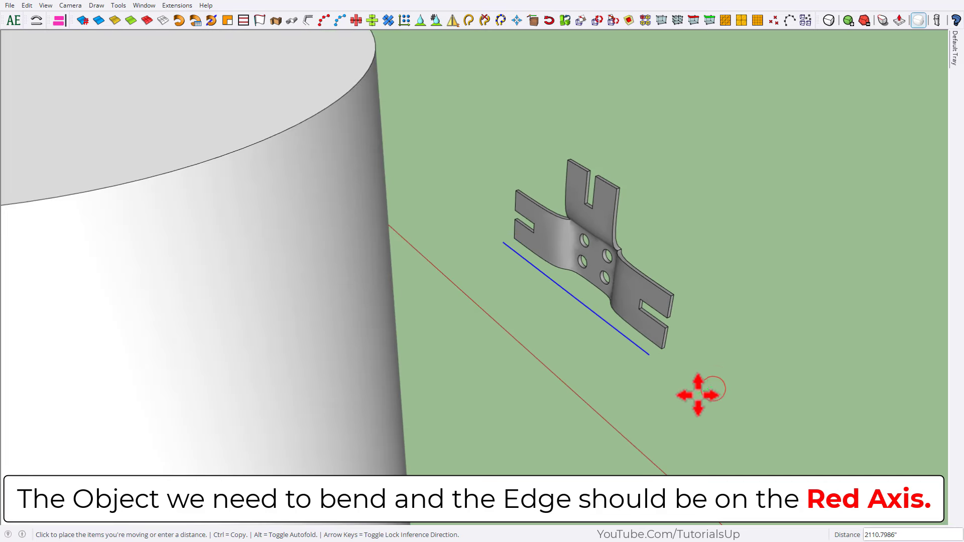
left_click(479, 450)
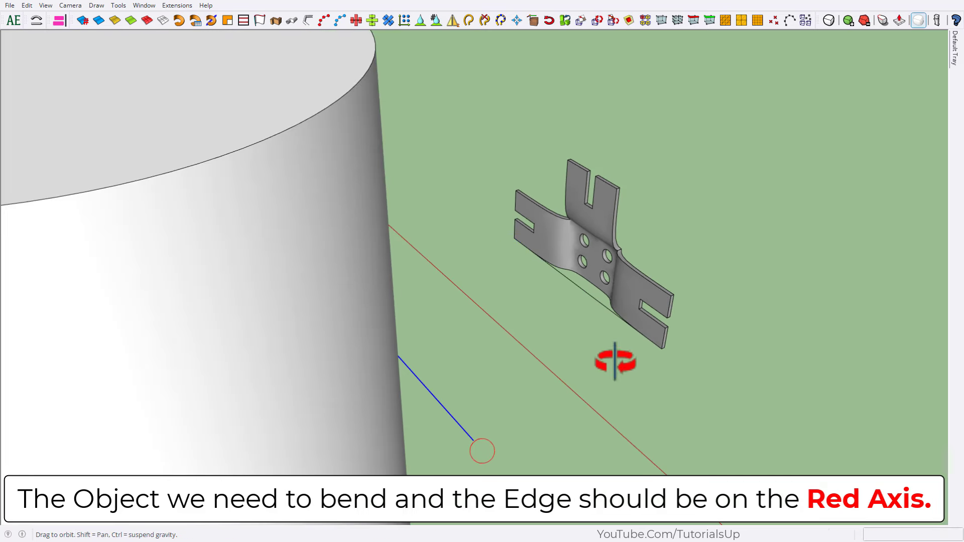
mouse_move(620, 359)
middle_mouse_down()
mouse_move(446, 380)
mouse_move(518, 371)
middle_mouse_up()
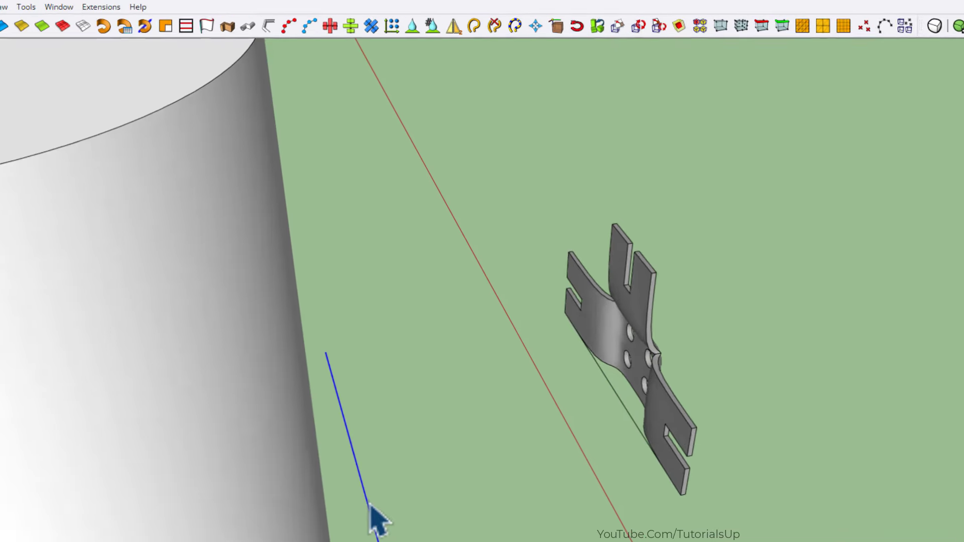
- Divide the copied edge beside the cylinder into 24 equal segments, then orbit out to check it
right_click(371, 508)
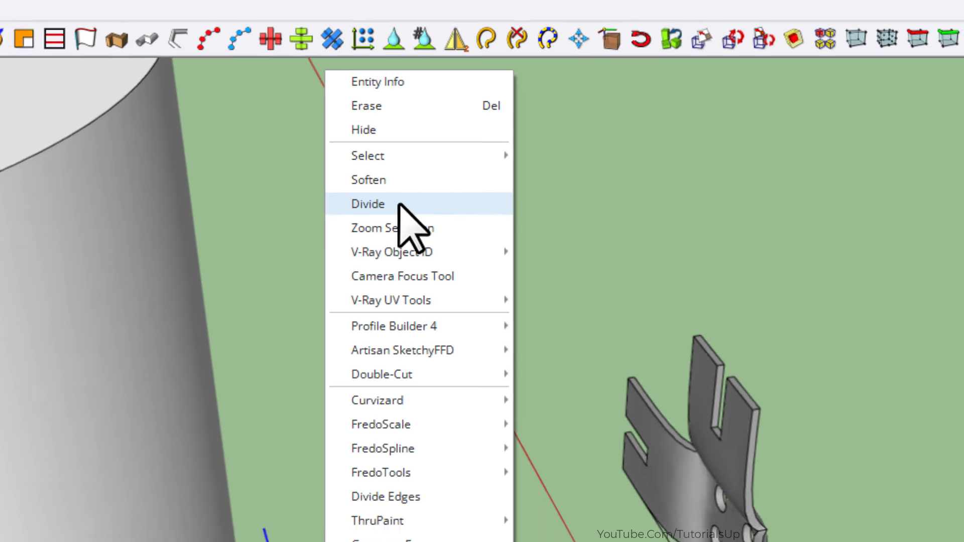
left_click(390, 240)
mouse_move(450, 314)
middle_mouse_down()
mouse_move(316, 379)
mouse_move(394, 285)
middle_mouse_up()
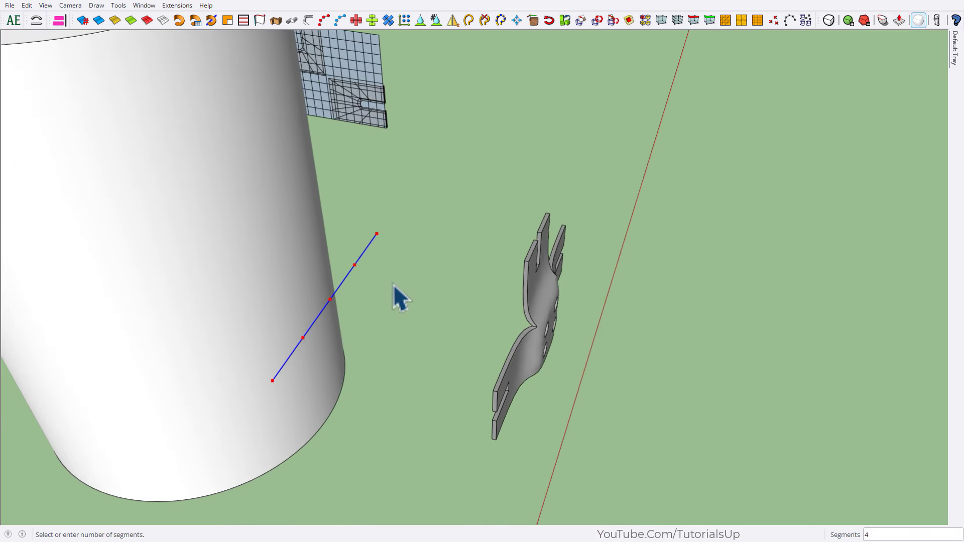
left_click(406, 261)
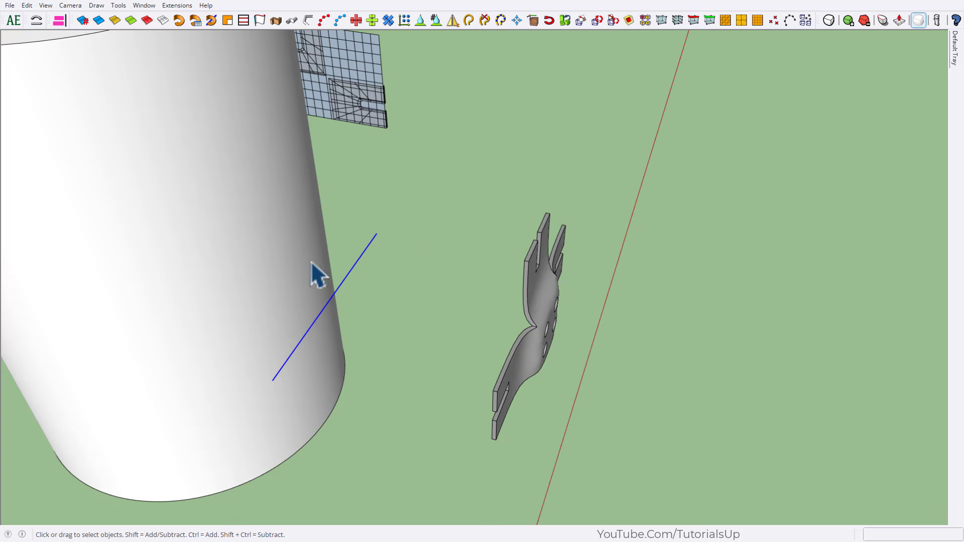
middle_click_drag(462, 201, 400, 189)
scroll(622, 344, "down", 2)
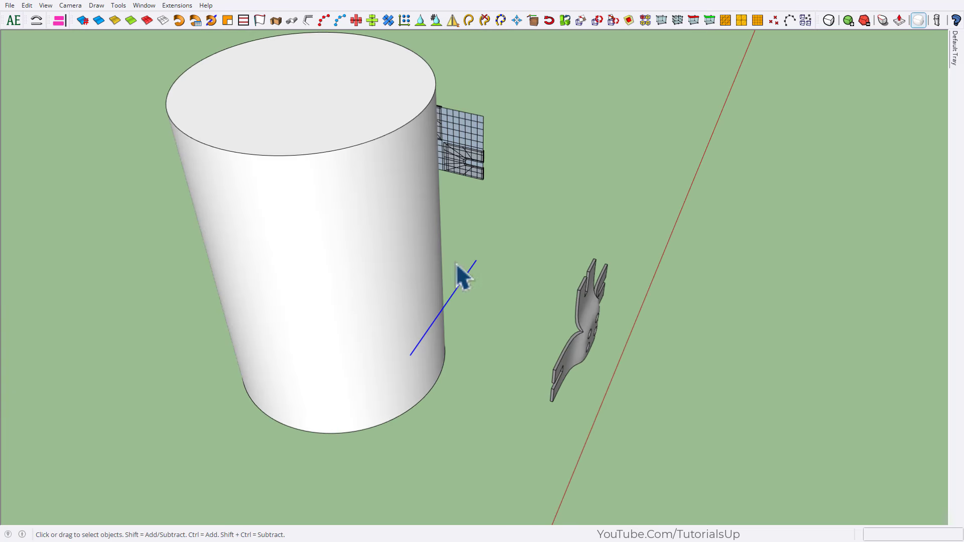
middle_click_drag(457, 264, 491, 326)
scroll(491, 326, "down", 2)
scroll(542, 395, "down", 3)
scroll(542, 396, "down", 2)
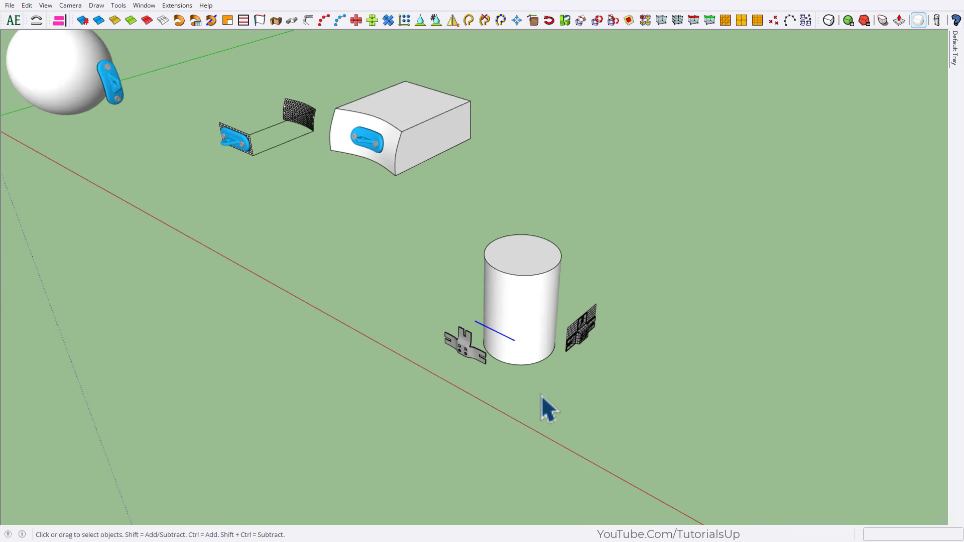
scroll(520, 347, "up", 1)
scroll(462, 362, "up", 4)
- Align the divided edge's endpoints along Y with To Nearest + so it curves onto the cylinder
left_click(14, 20)
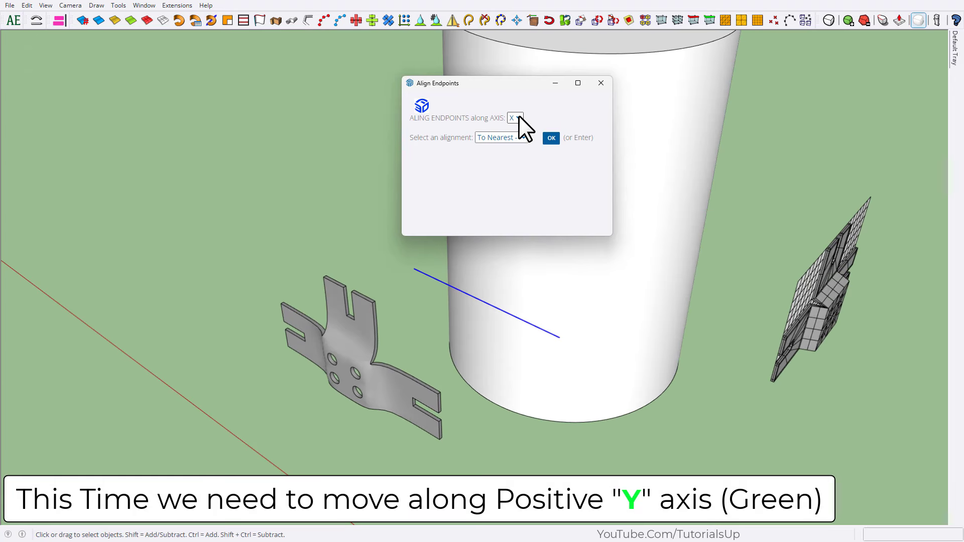
left_click(519, 115)
left_click(516, 134)
left_click(526, 157)
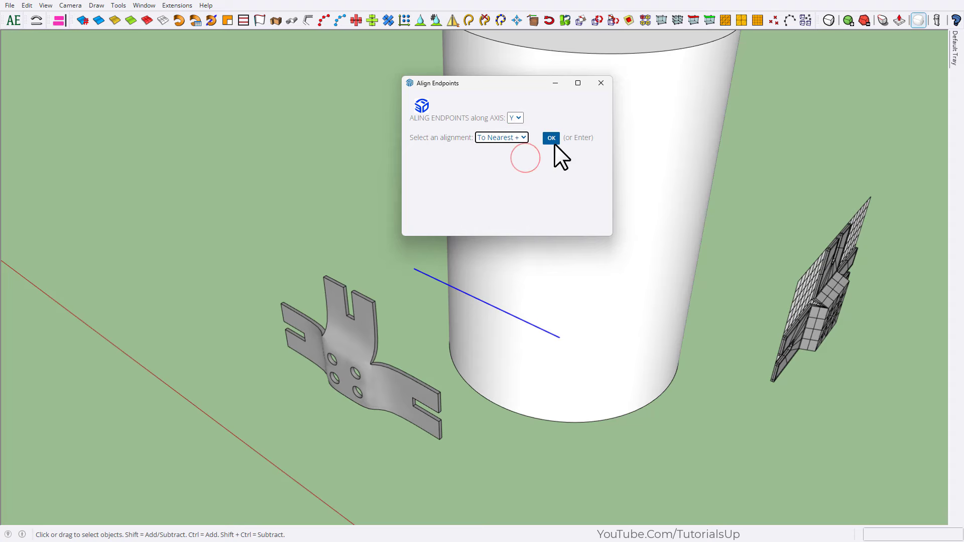
left_click(552, 139)
mouse_move(613, 286)
middle_mouse_down()
mouse_move(951, 90)
mouse_move(809, 318)
middle_mouse_up()
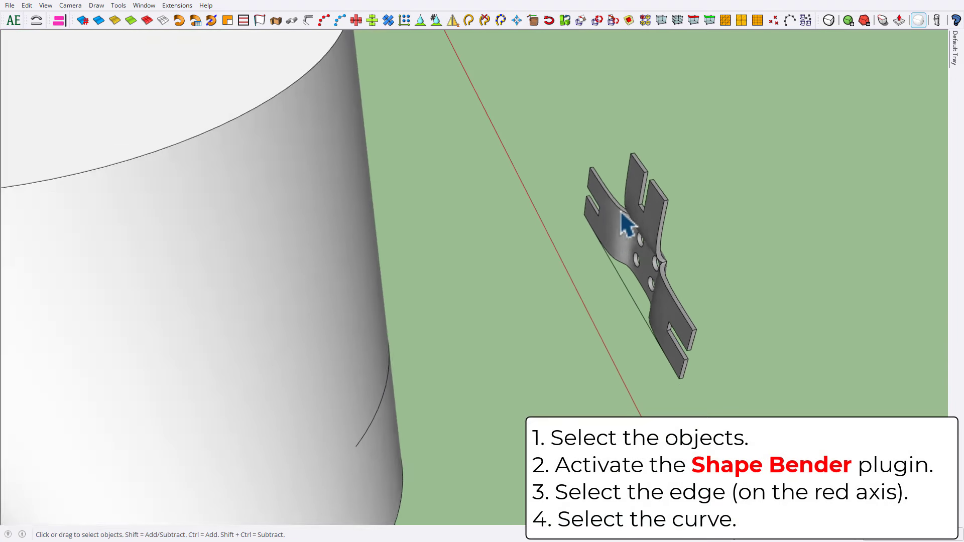
- Run Shape Bender on the grey bracket, picking its red-axis edge and then the cylinder curve
left_click(625, 221)
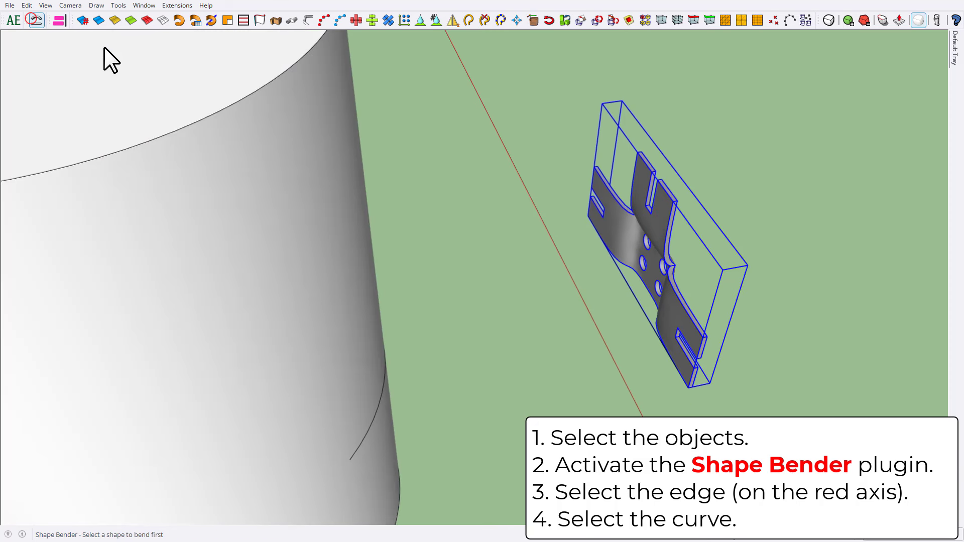
left_click(632, 304)
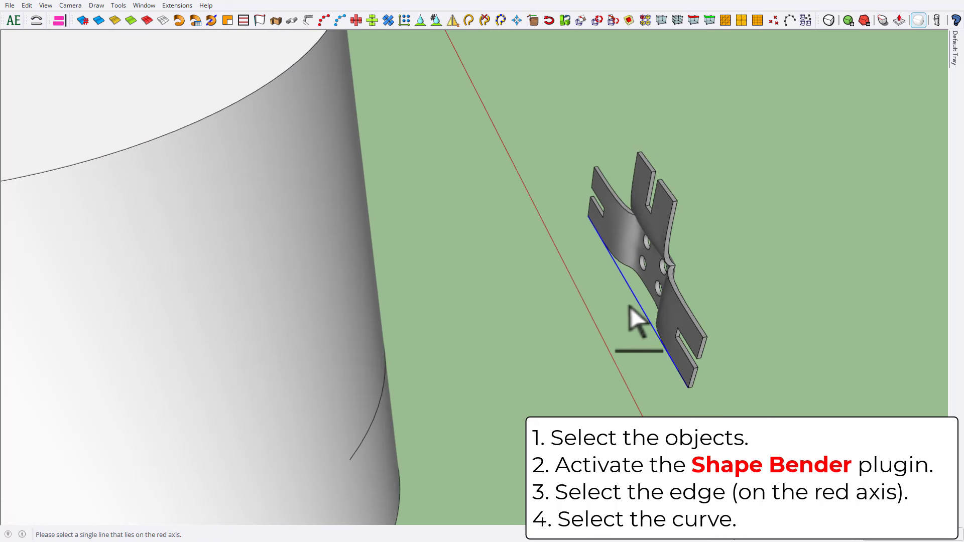
middle_click_drag(639, 360, 162, 356)
middle_click_drag(581, 398, 405, 282)
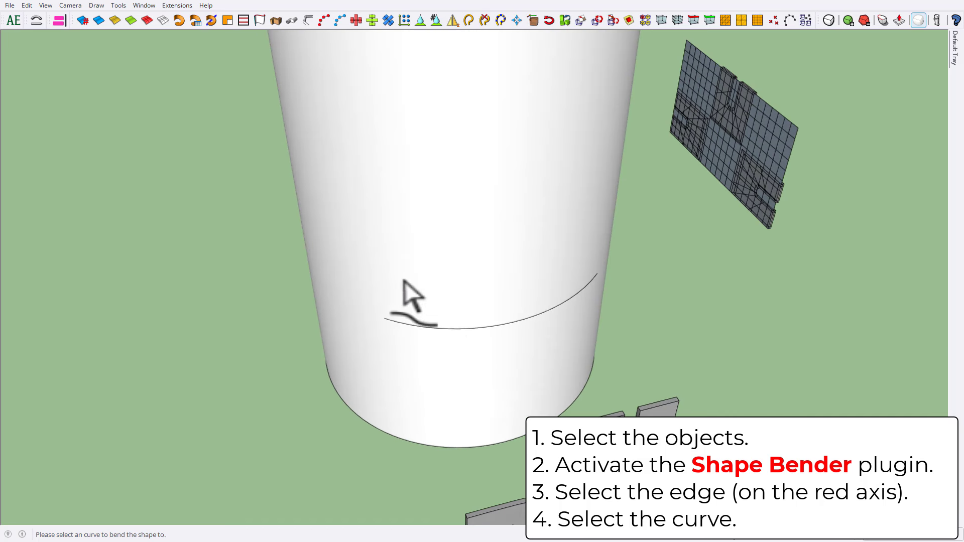
left_click(447, 329)
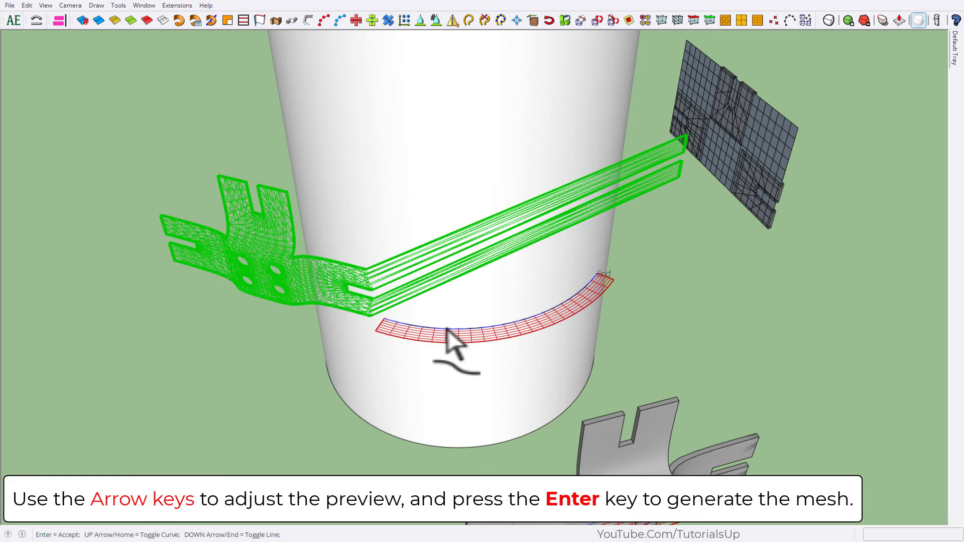
- Flip the bend preview to lie along the curve and accept the bent bracket
key("Up")
scroll(455, 334, "up", 2)
middle_click_drag(470, 291, 564, 254)
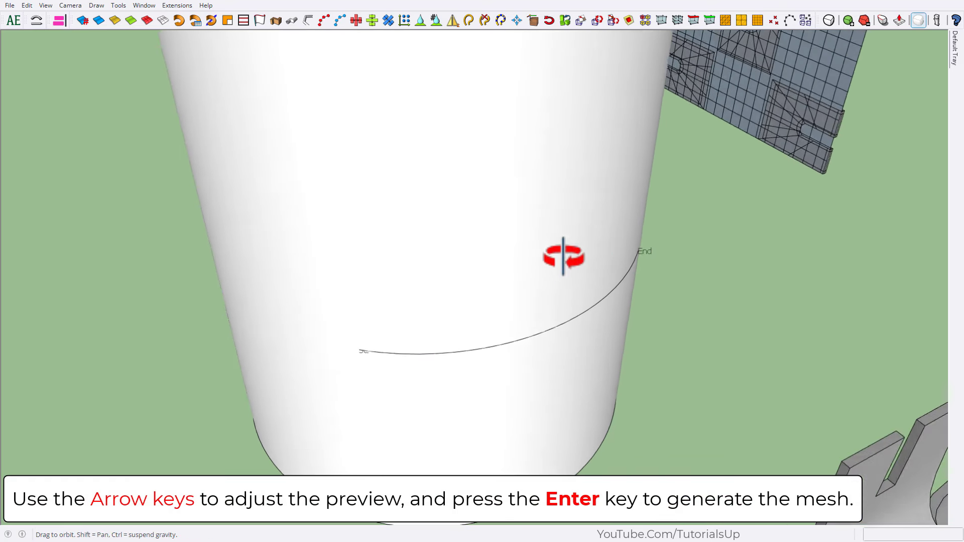
scroll(574, 218, "up", 3)
scroll(563, 216, "up", 1)
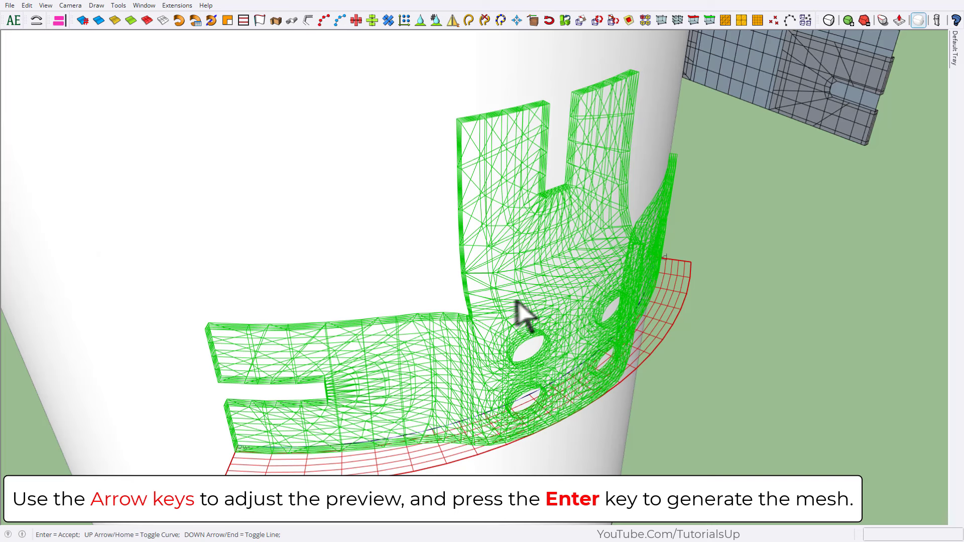
middle_click_drag(518, 301, 485, 302)
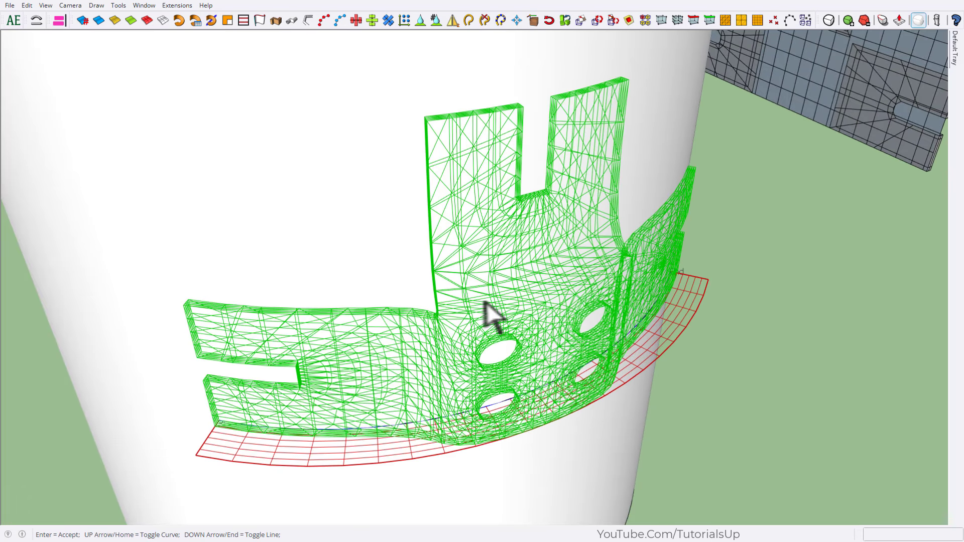
key("Escape")
scroll(484, 302, "down", 3)
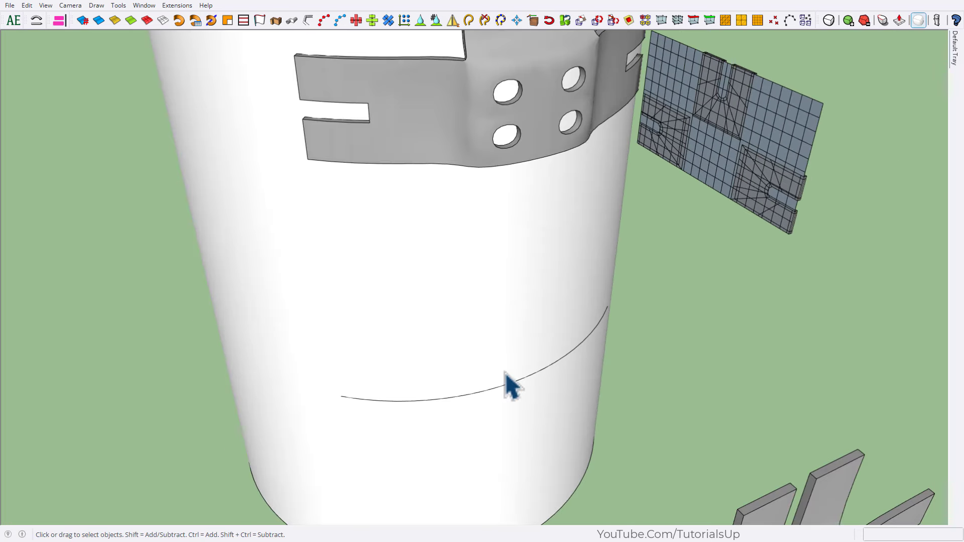
- Move the bent bracket lower down the cylinder so it sits flush against the side
left_click(497, 196)
left_click(507, 129)
scroll(507, 129, "down", 3)
key("m")
middle_click_drag(507, 241, 527, 160)
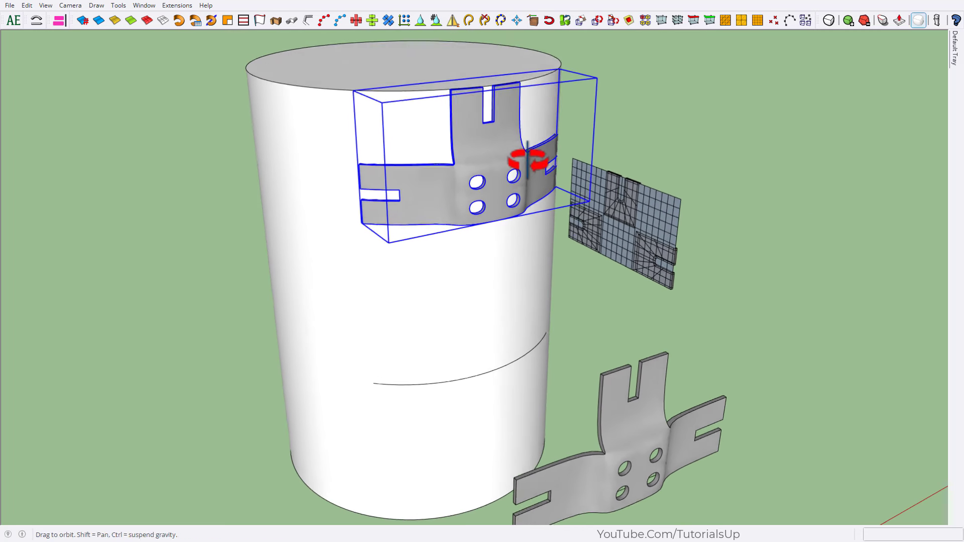
left_click(484, 123)
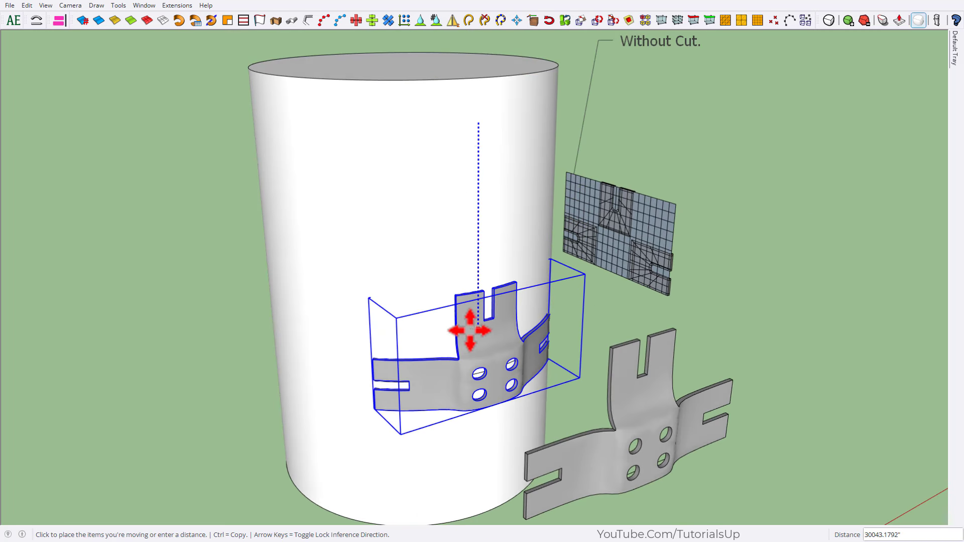
left_click(471, 326)
key("space")
scroll(497, 284, "up", 3)
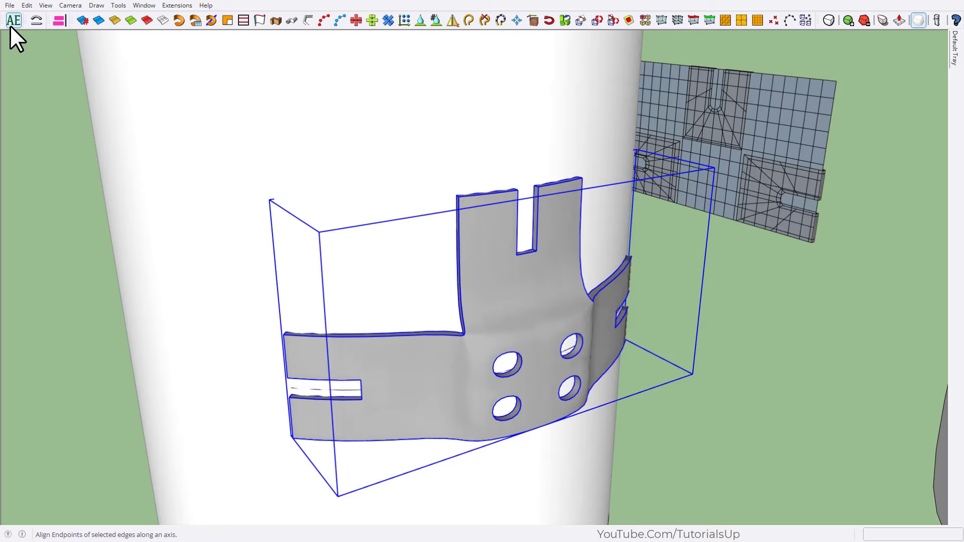
- Show hidden geometry and orbit around the bent bracket to inspect its mesh
left_click(96, 23)
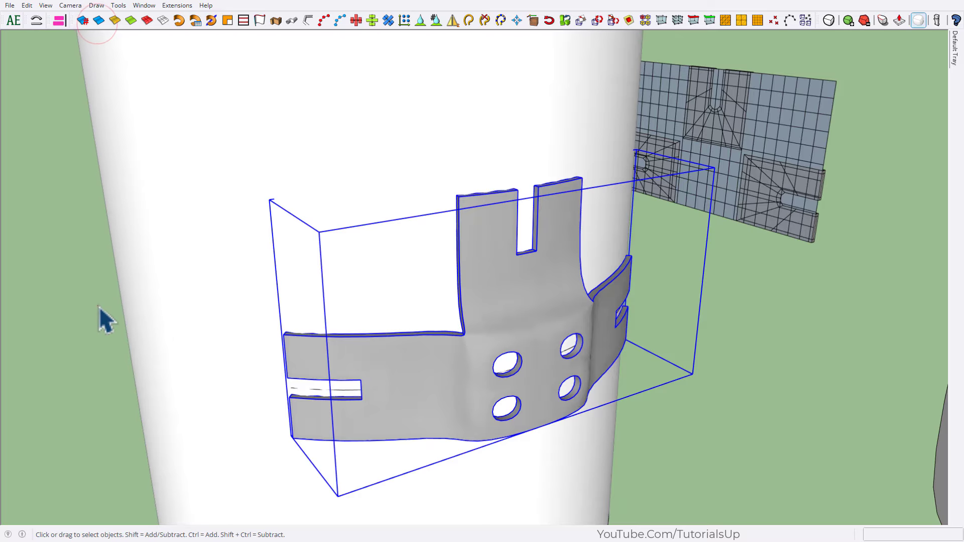
left_click(99, 305)
mouse_move(460, 381)
middle_mouse_down()
mouse_move(581, 383)
mouse_move(400, 409)
middle_mouse_up()
scroll(536, 386, "up", 3)
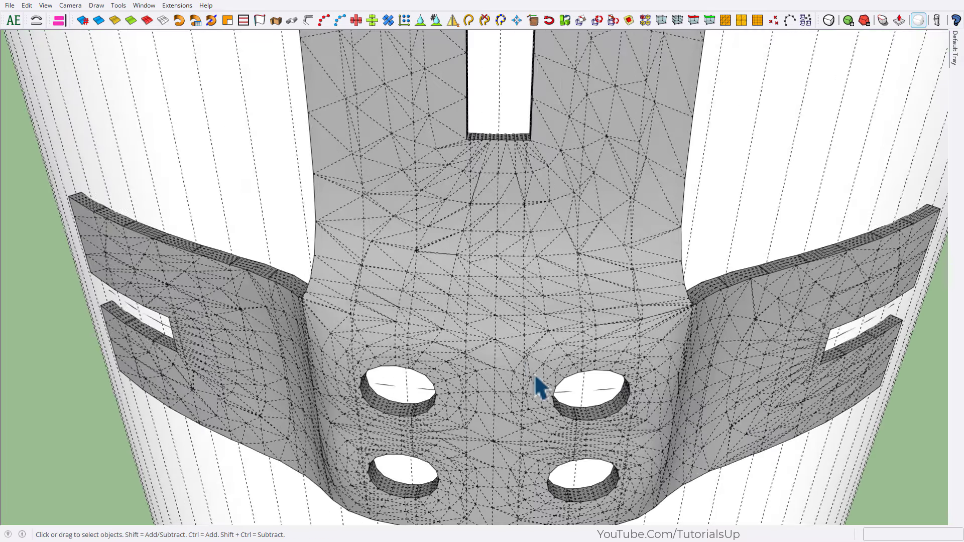
mouse_move(536, 386)
middle_mouse_down()
mouse_move(441, 312)
mouse_move(426, 280)
mouse_move(589, 251)
mouse_move(650, 216)
mouse_move(396, 314)
middle_mouse_up()
scroll(382, 306, "down", 5)
scroll(378, 312, "down", 3)
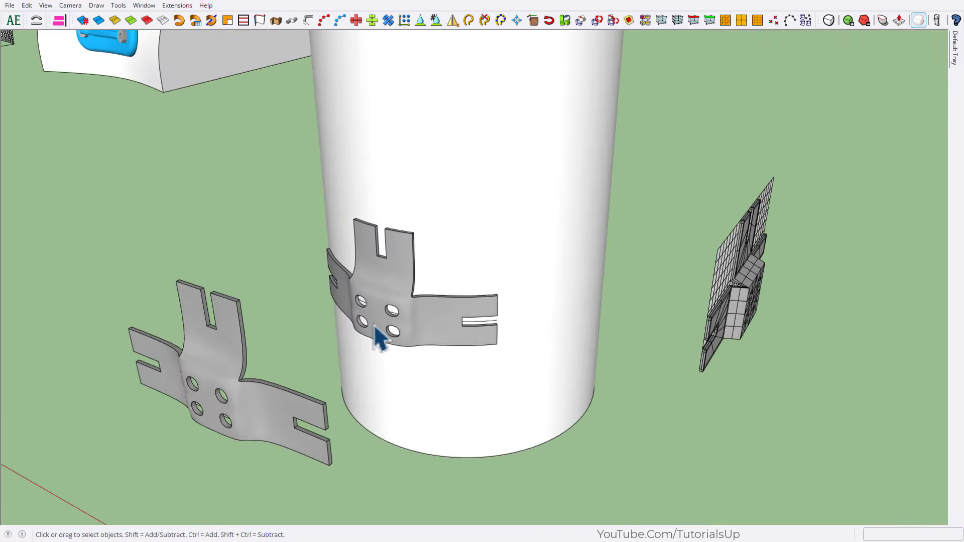
scroll(490, 318, "down", 3)
mouse_move(490, 319)
middle_mouse_down()
mouse_move(650, 271)
mouse_move(566, 293)
middle_mouse_up()
scroll(566, 293, "up", 3)
- Move the grid plane away from the quad-mesh bracket and explode it
left_click(516, 320)
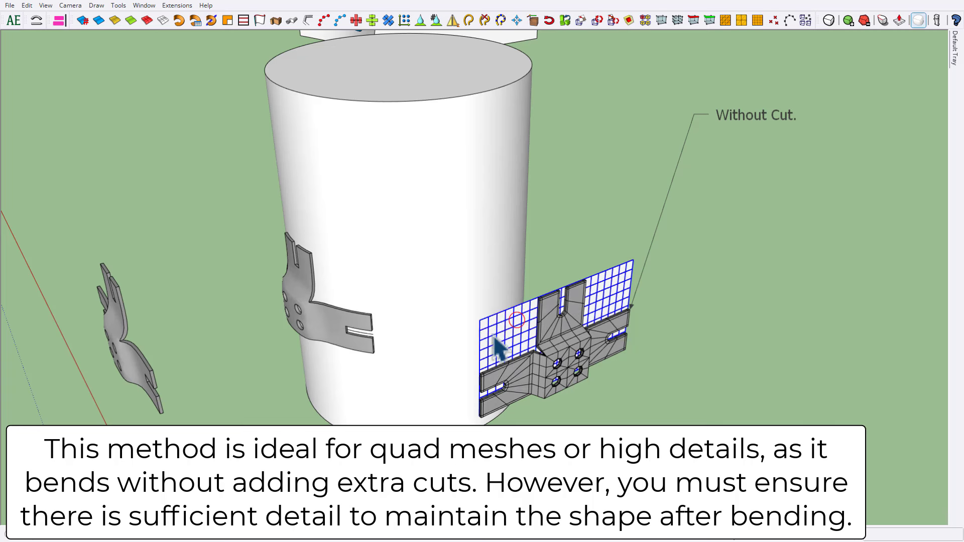
middle_click_drag(494, 339, 592, 334)
left_click(646, 409)
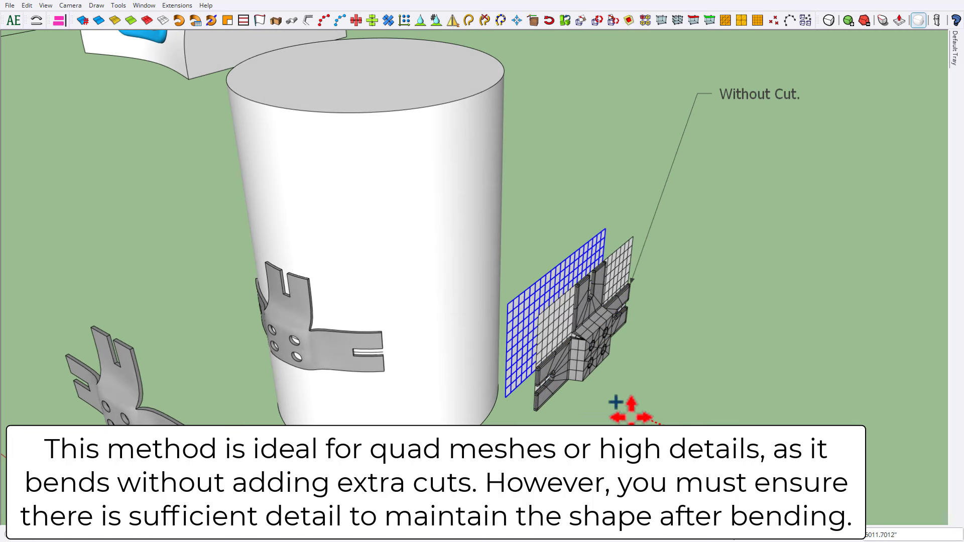
right_click(552, 271)
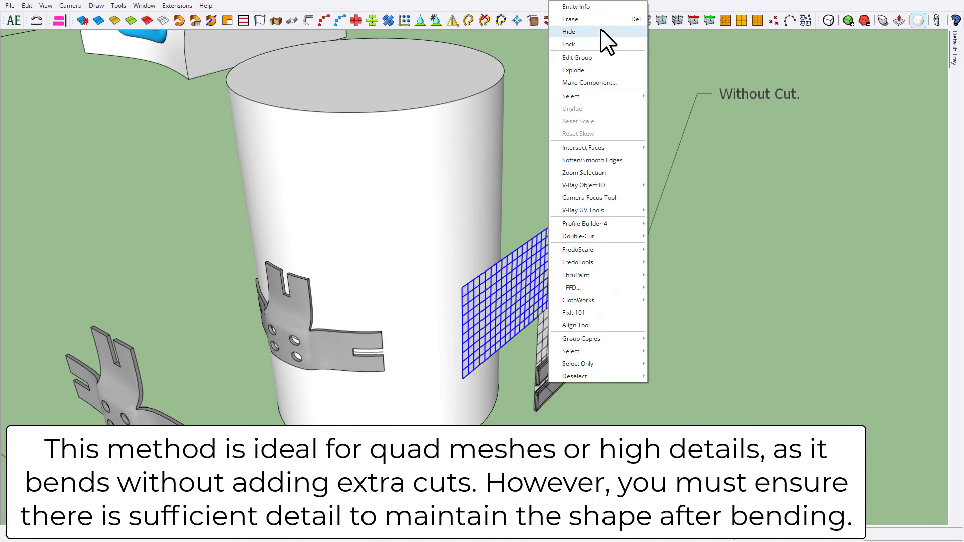
left_click(592, 70)
scroll(544, 288, "up", 3)
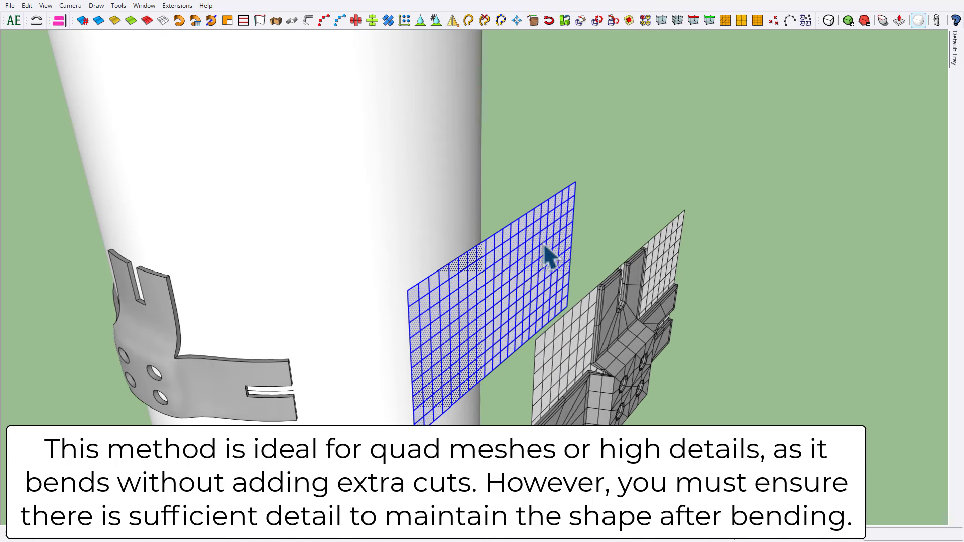
- Deselect the exploded grid's faces, keeping only its edges, and open Align Endpoints
right_click(536, 260)
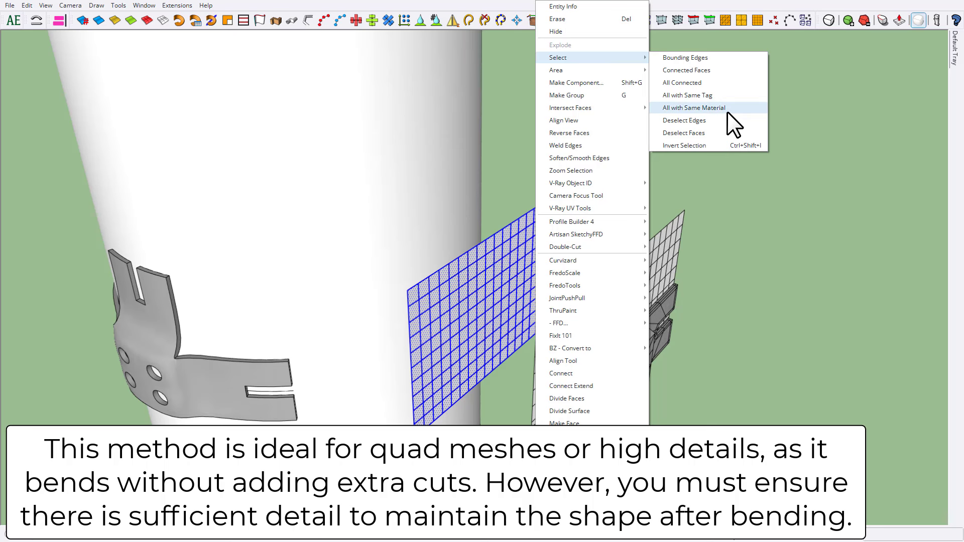
mouse_move(558, 57)
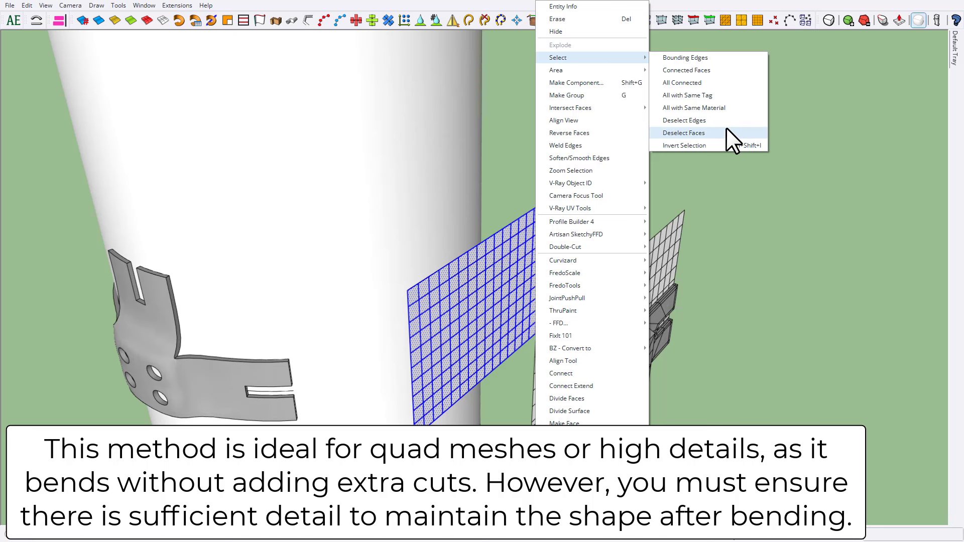
left_click(726, 130)
middle_click_drag(662, 173, 459, 250)
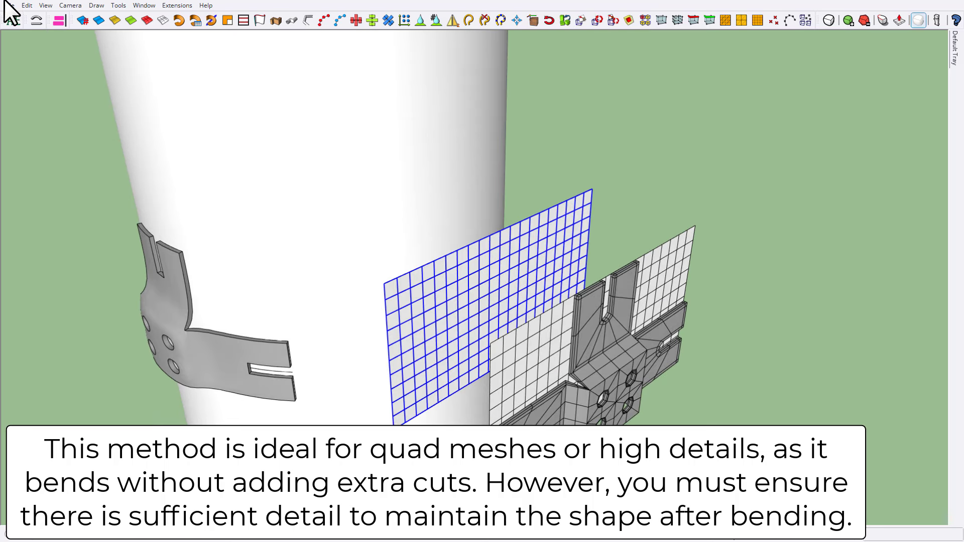
left_click(9, 21)
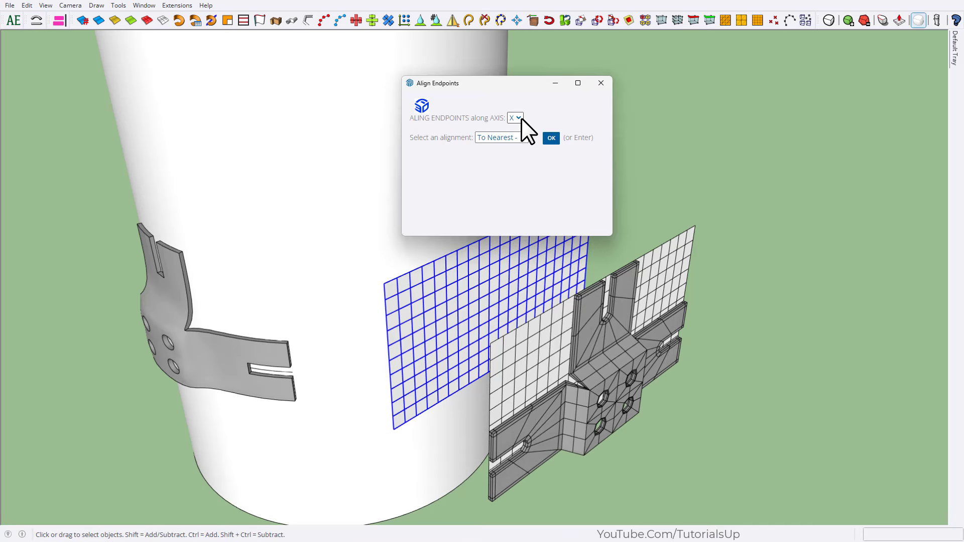
- Project the grid's edge endpoints along X with To Nearest so the grid wraps the cylinder
scroll(676, 364, "down", 5)
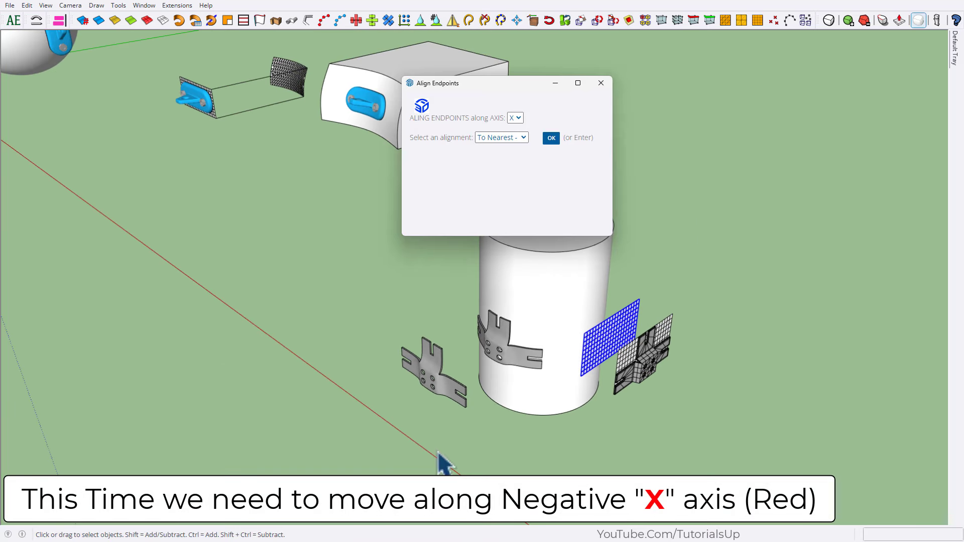
scroll(581, 259, "up", 2)
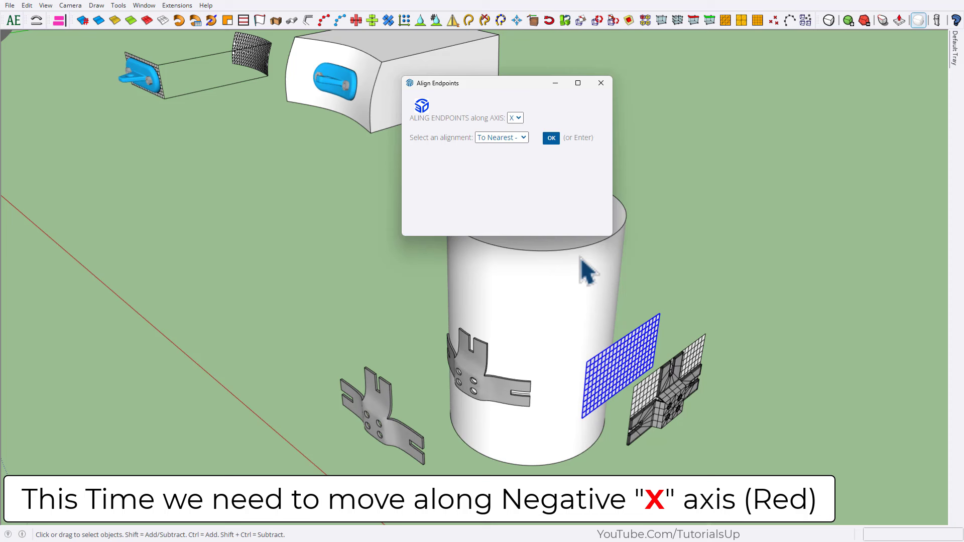
left_click(523, 119)
left_click(522, 138)
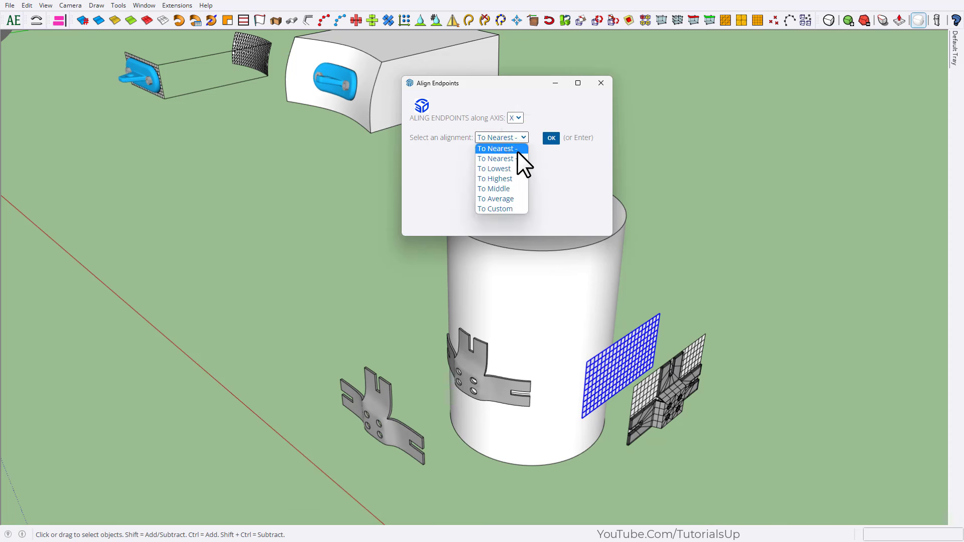
left_click(517, 151)
left_click(552, 138)
scroll(738, 387, "up", 2)
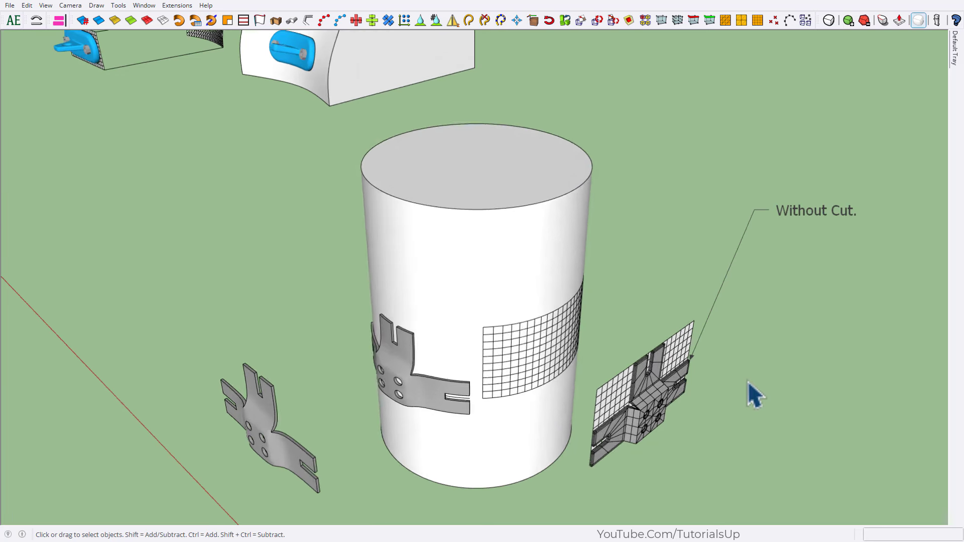
scroll(578, 351, "up", 5)
- Select the wrapped grid on the cylinder and orbit around it
left_click(448, 309)
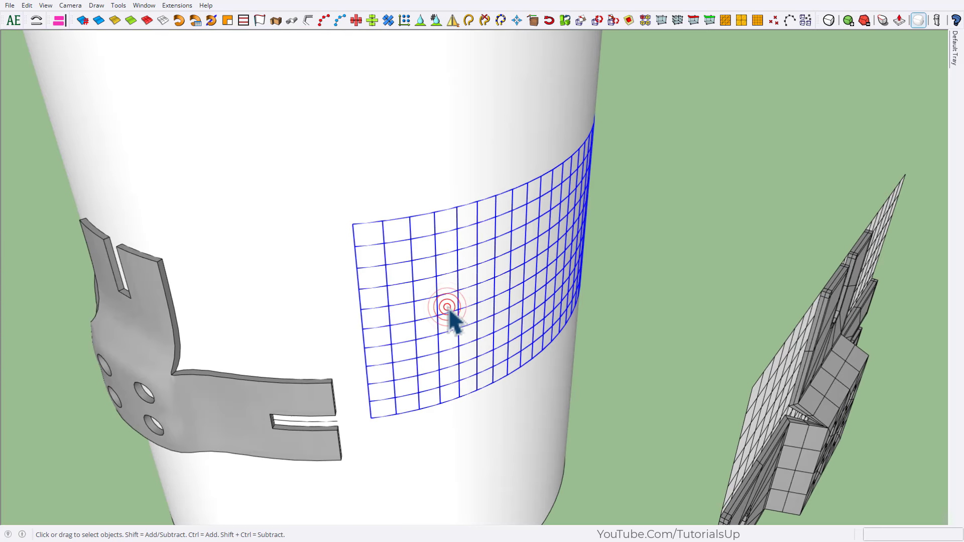
right_click(447, 308)
middle_click_drag(512, 98, 400, 274)
- Draw a line linking the wrapped grid's corner to the flat grid's corner beside the bracket
key("l")
scroll(333, 187, "up", 2)
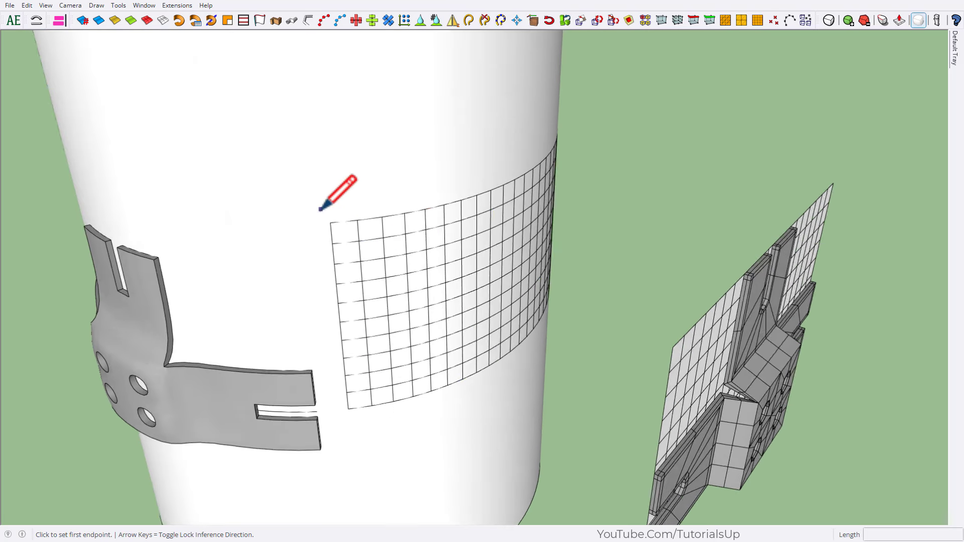
scroll(334, 201, "up", 1)
left_click(331, 224)
scroll(360, 194, "down", 2)
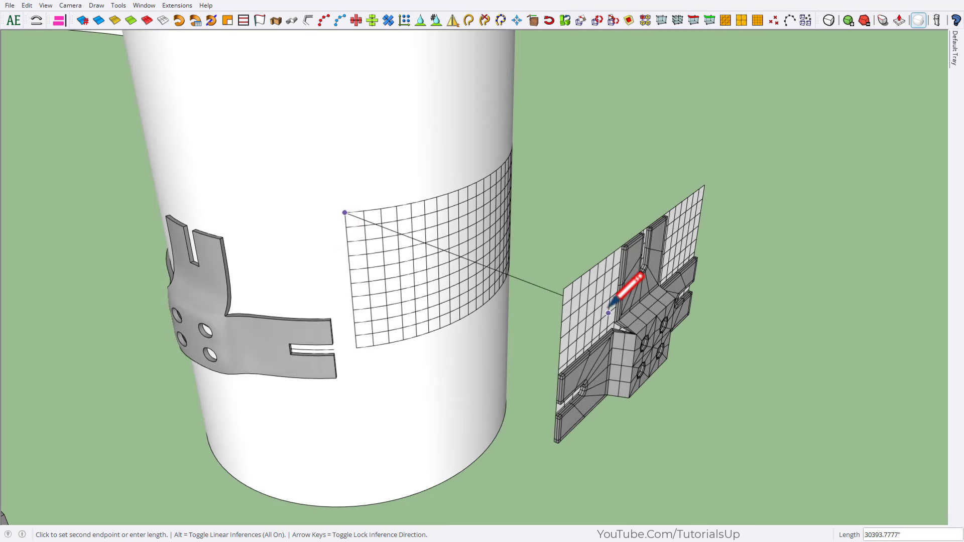
left_click(563, 288)
key("Escape")
scroll(354, 346, "up", 2)
scroll(629, 330, "down", 3)
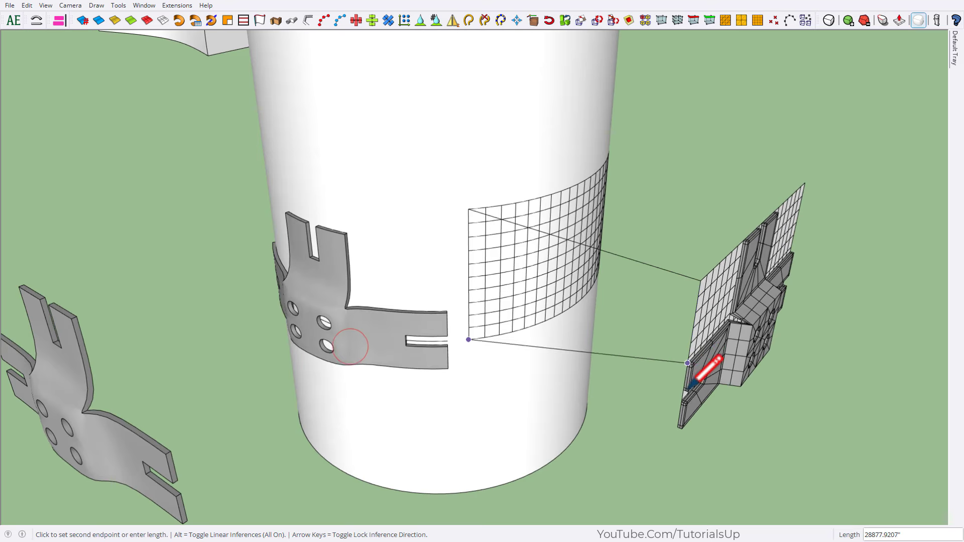
scroll(634, 398, "up", 2)
scroll(676, 436, "up", 2)
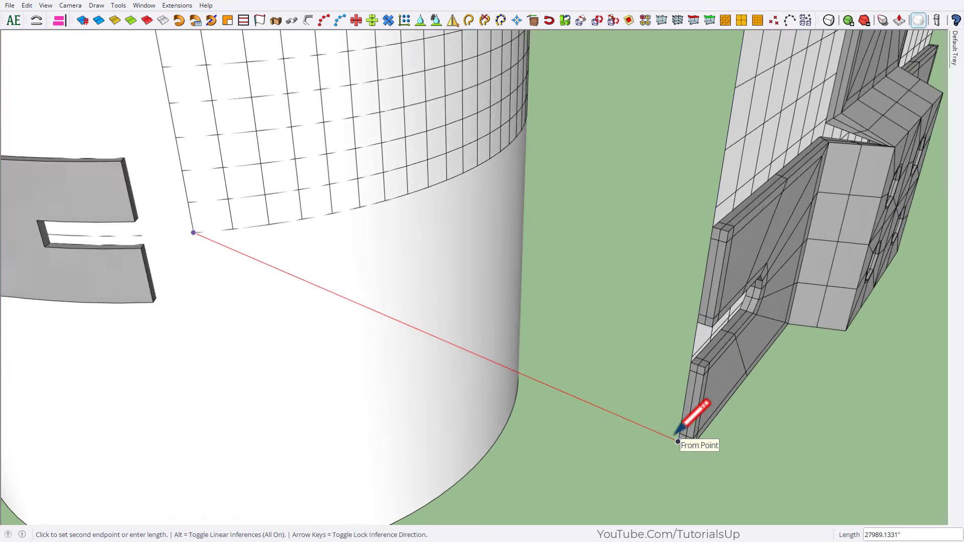
scroll(684, 409, "up", 3)
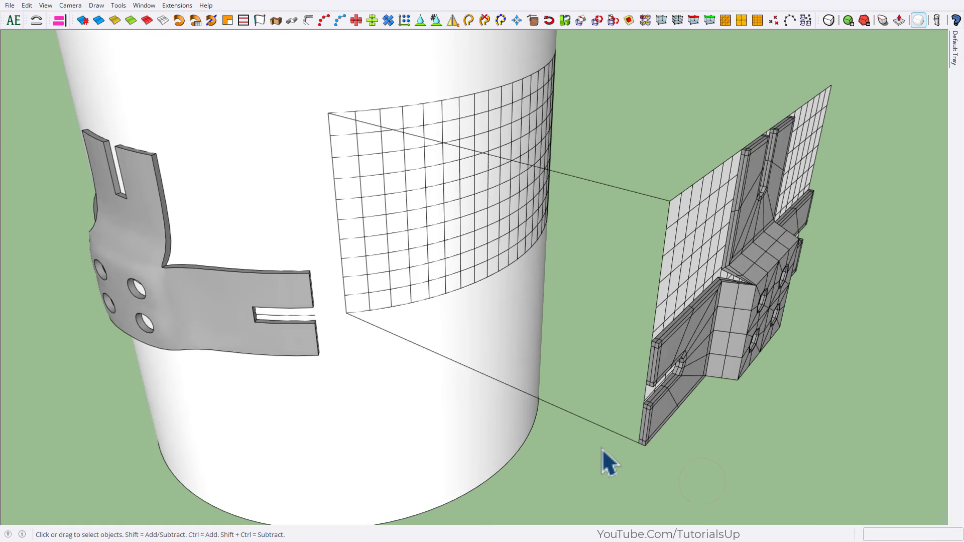
- Group the selected geometry, then group the curved grid with its projection lines
right_click(603, 183)
left_click(652, 99)
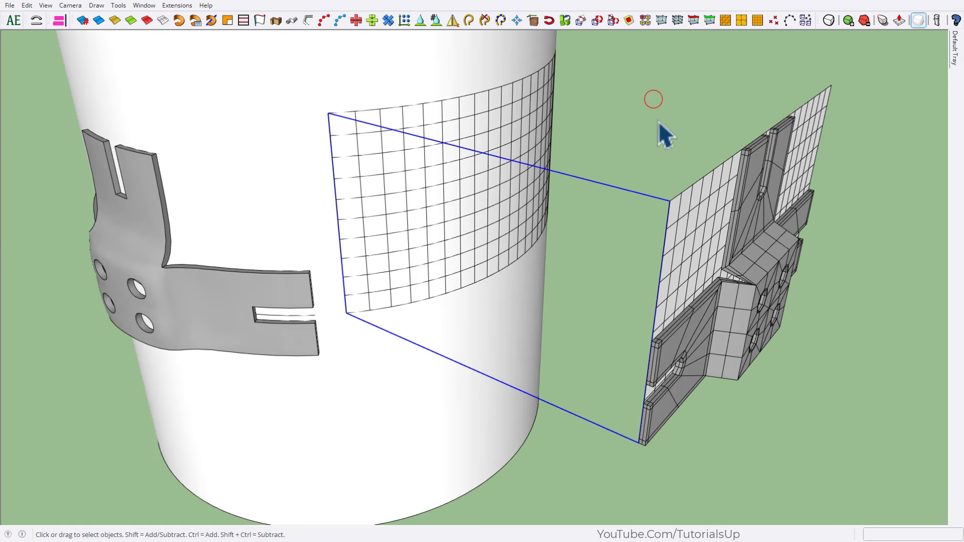
left_click(682, 238)
left_click(636, 197, "shift")
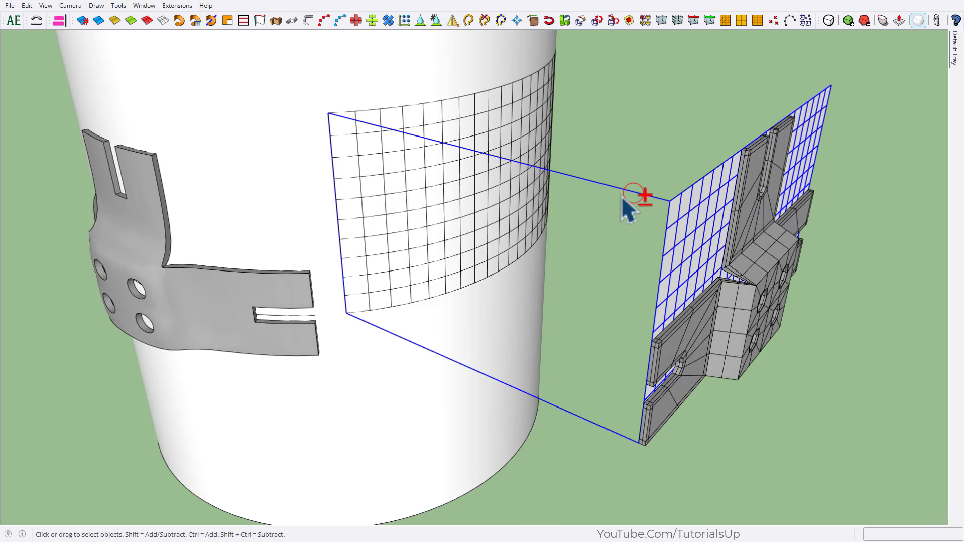
left_click(496, 205, "shift")
right_click(499, 207)
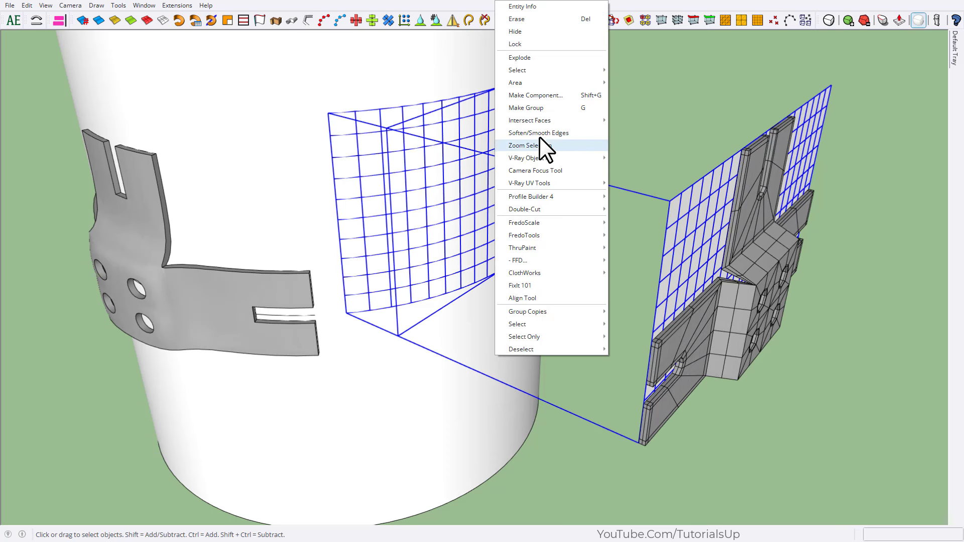
left_click(563, 107)
scroll(563, 108, "down", 3)
- Flowify without Cut the quad-mesh bracket onto the curved grid group around the cylinder
mouse_move(516, 307)
middle_mouse_down()
mouse_move(643, 301)
mouse_move(567, 311)
mouse_move(575, 133)
mouse_move(645, 201)
mouse_move(613, 318)
middle_mouse_up()
scroll(656, 279, "up", 8)
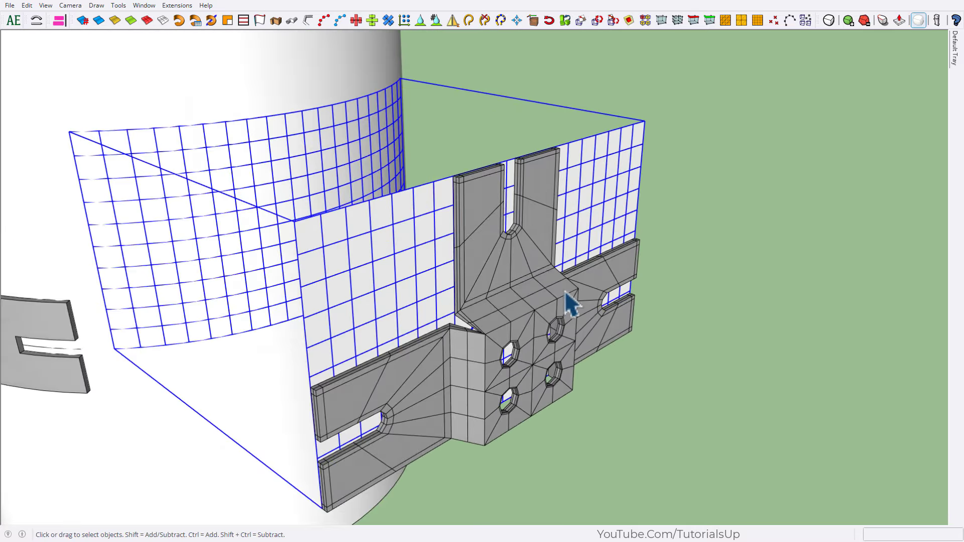
left_click(566, 296)
middle_click_drag(566, 296, 367, 243)
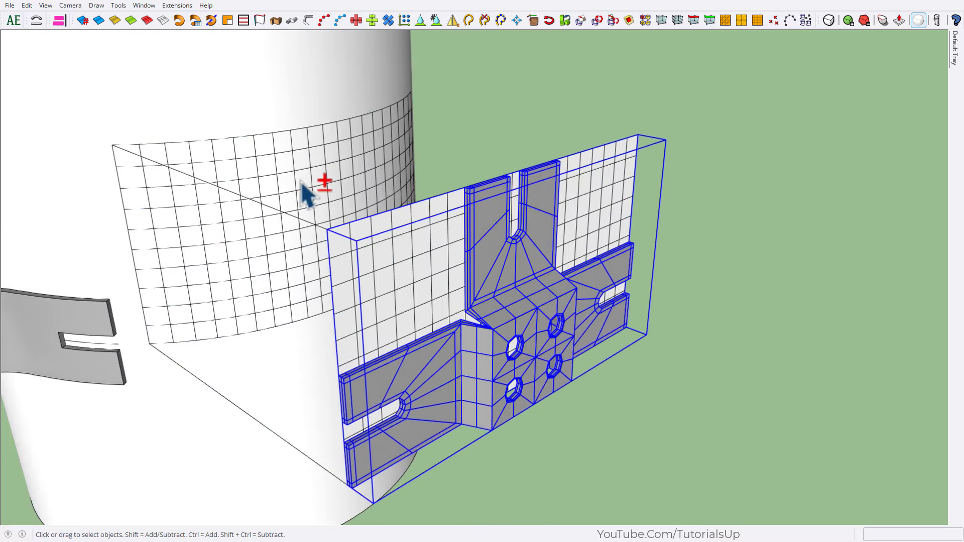
left_click(293, 169, "shift")
left_click(175, 6)
mouse_move(188, 146)
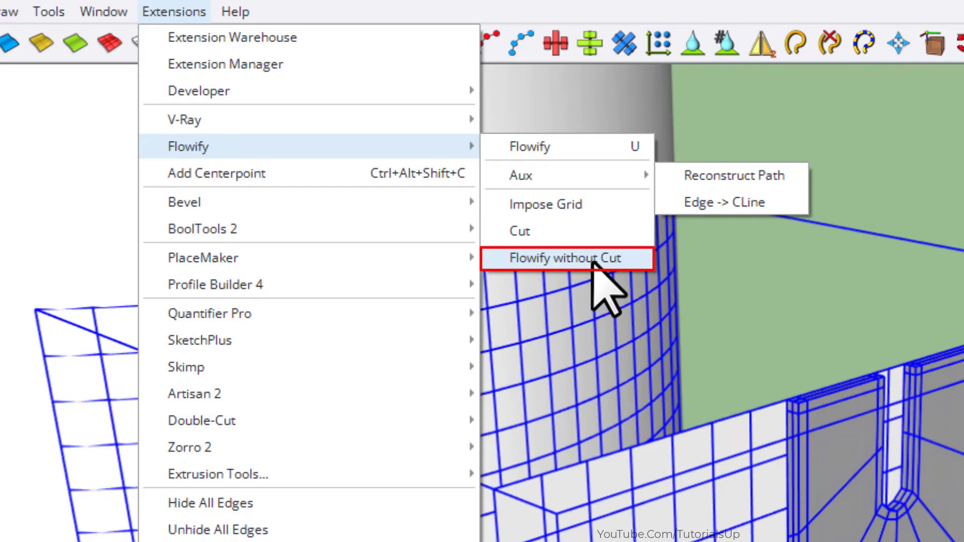
left_click(593, 259)
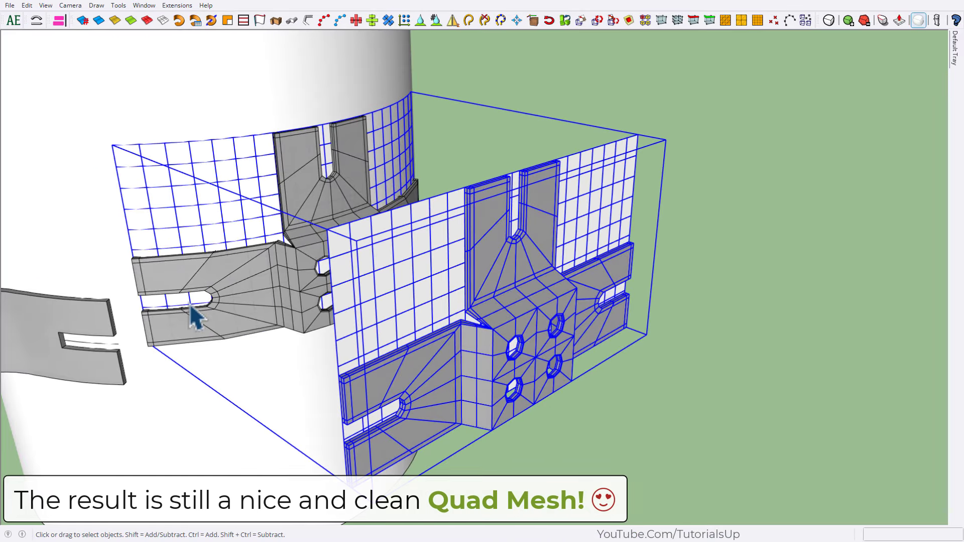
mouse_move(196, 317)
middle_mouse_down()
mouse_move(215, 366)
mouse_move(432, 251)
middle_mouse_up()
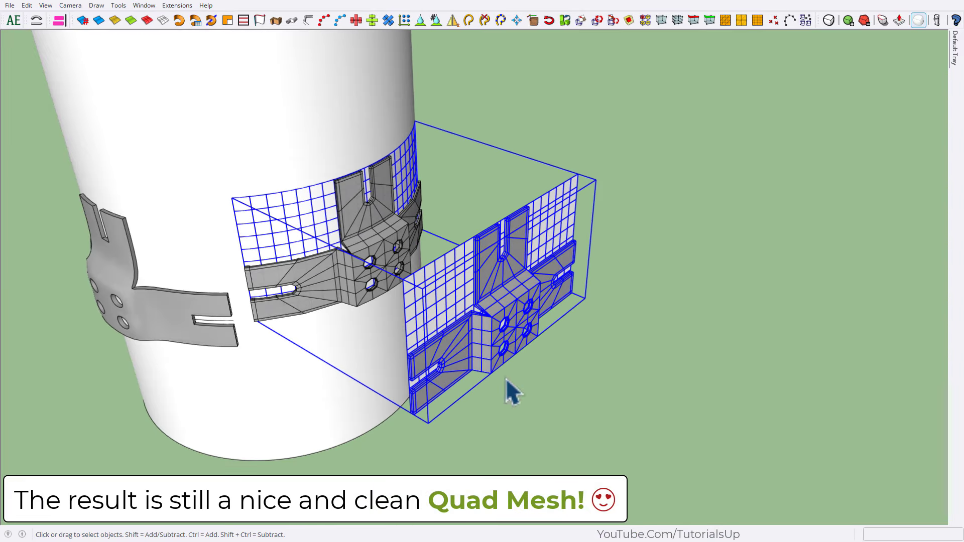
- Move the grid rig up and to the right, away from the wrapped bracket
key("m")
left_click(517, 389)
left_click(682, 254)
key("space")
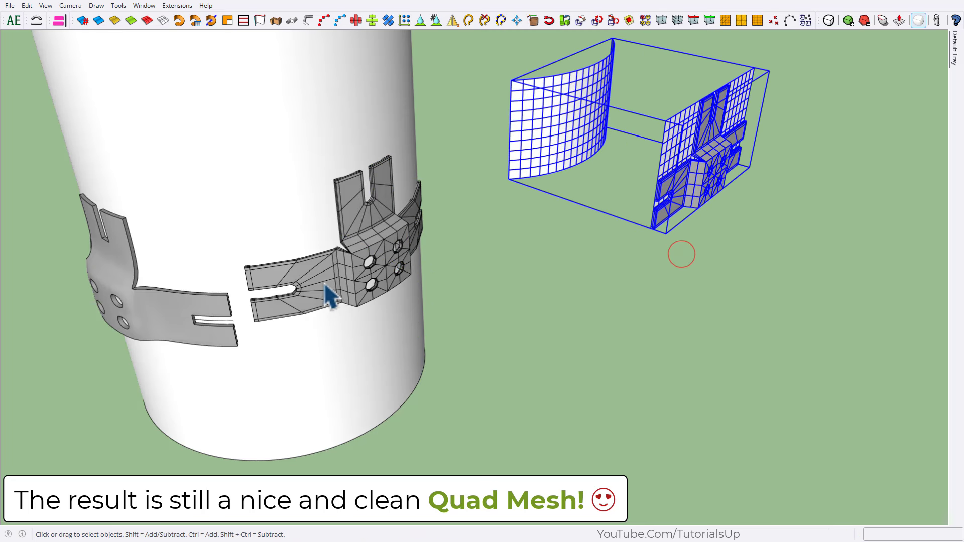
left_click(326, 285)
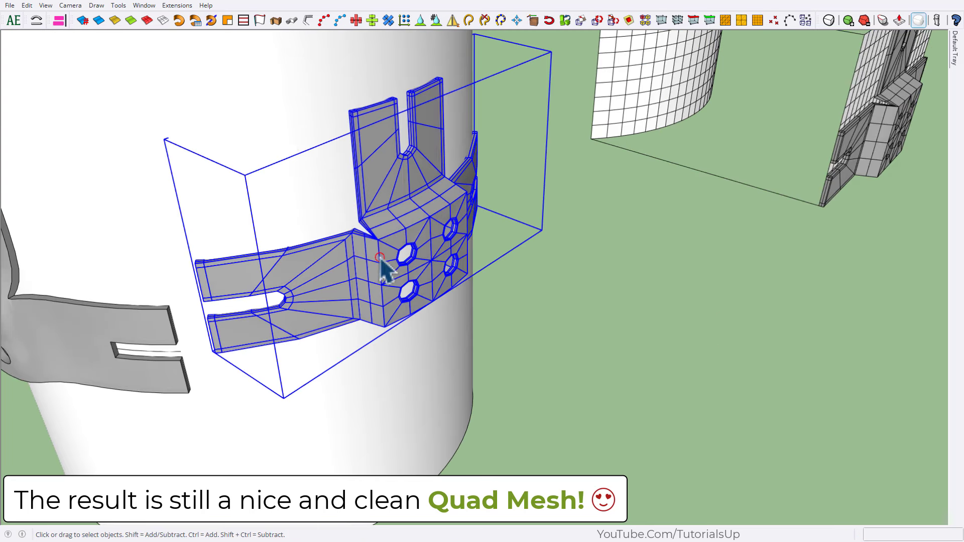
- Toggle SubD on the wrapped bracket and raise its subdivision level for a dense, smooth mesh
left_click(829, 20)
scroll(592, 346, "up", 5)
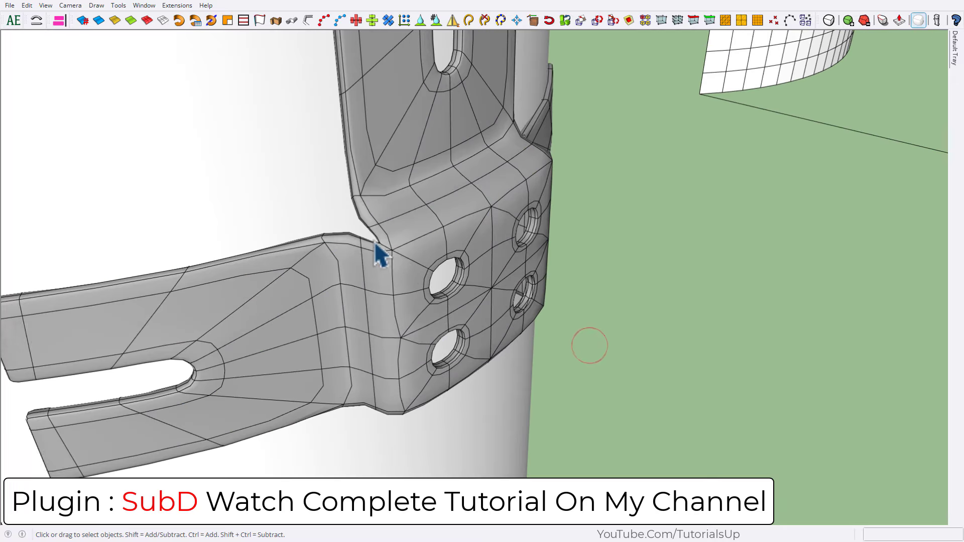
middle_click_drag(379, 255, 411, 159)
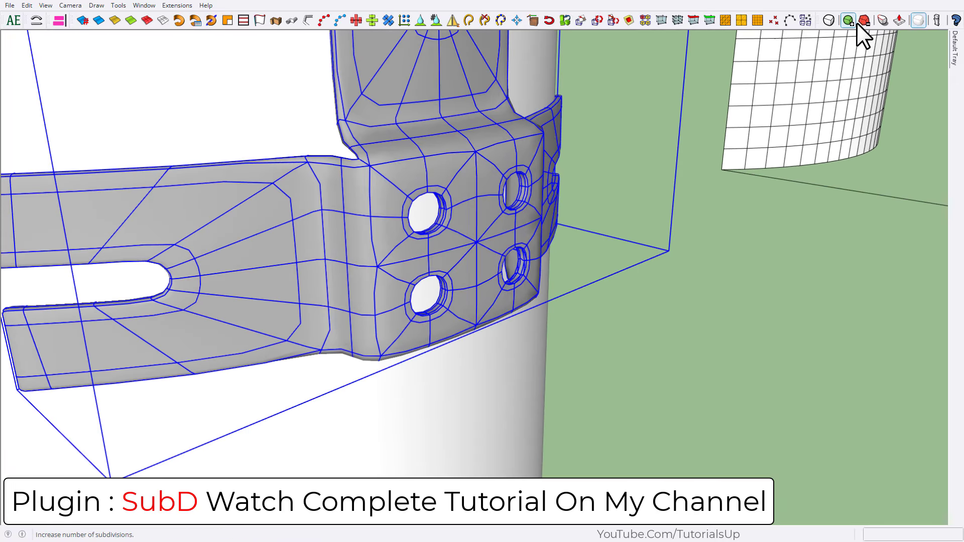
left_click(848, 23)
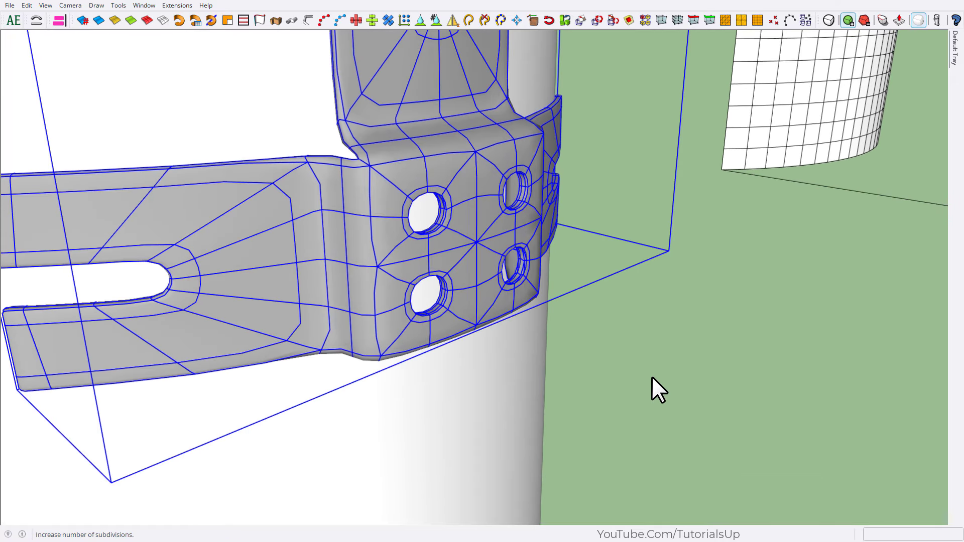
left_click(652, 378)
mouse_move(647, 382)
middle_mouse_down()
mouse_move(508, 345)
mouse_move(366, 280)
middle_mouse_up()
scroll(520, 341, "up", 3)
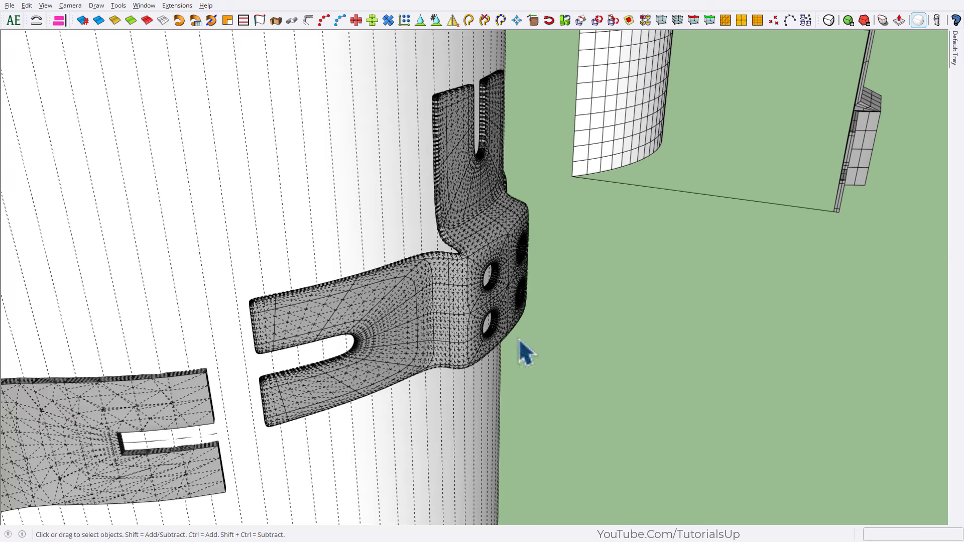
scroll(519, 344, "up", 2)
mouse_move(509, 323)
middle_mouse_down()
mouse_move(269, 226)
mouse_move(323, 340)
mouse_move(483, 417)
middle_mouse_up()
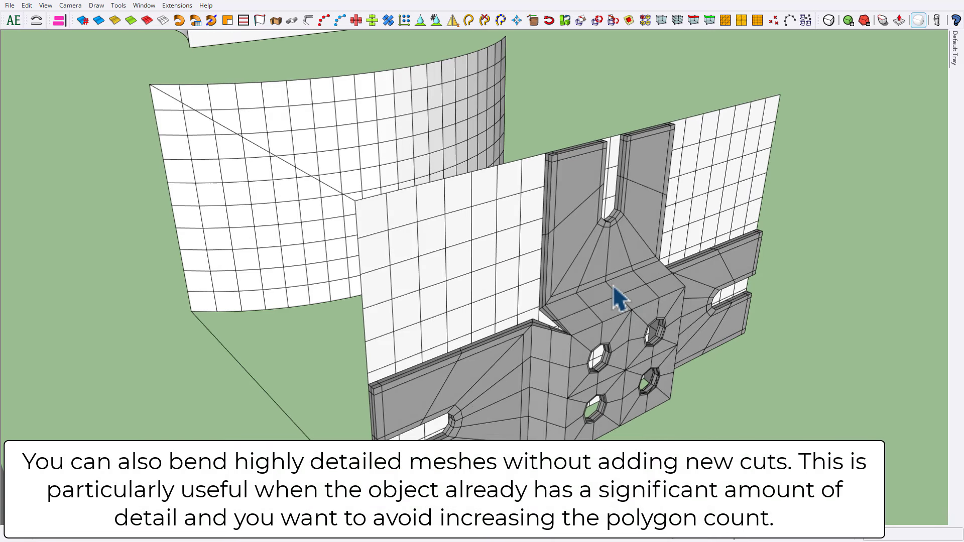
- Apply SubD smoothing to the bracket on the flat grid and reselect it
left_click(613, 284)
left_click(830, 21)
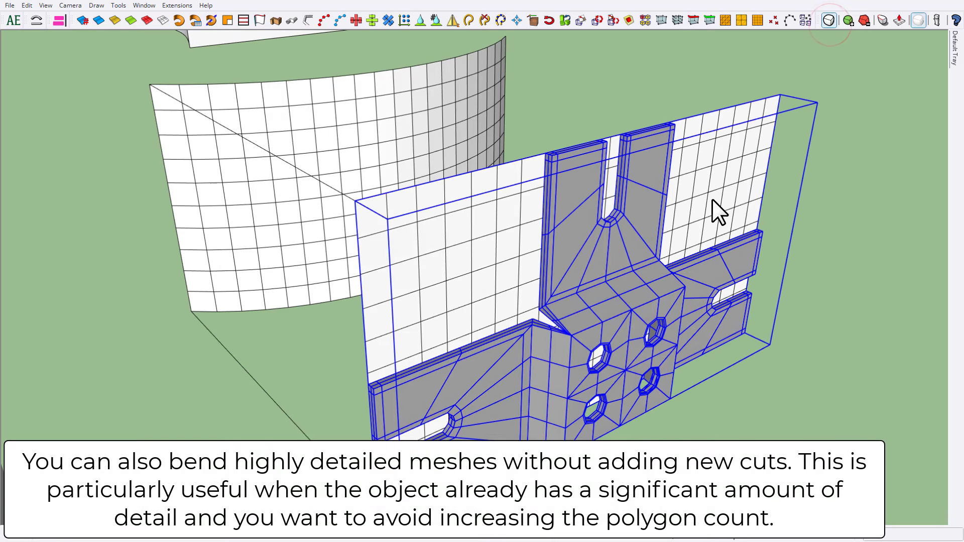
left_click(755, 387)
left_click(636, 305)
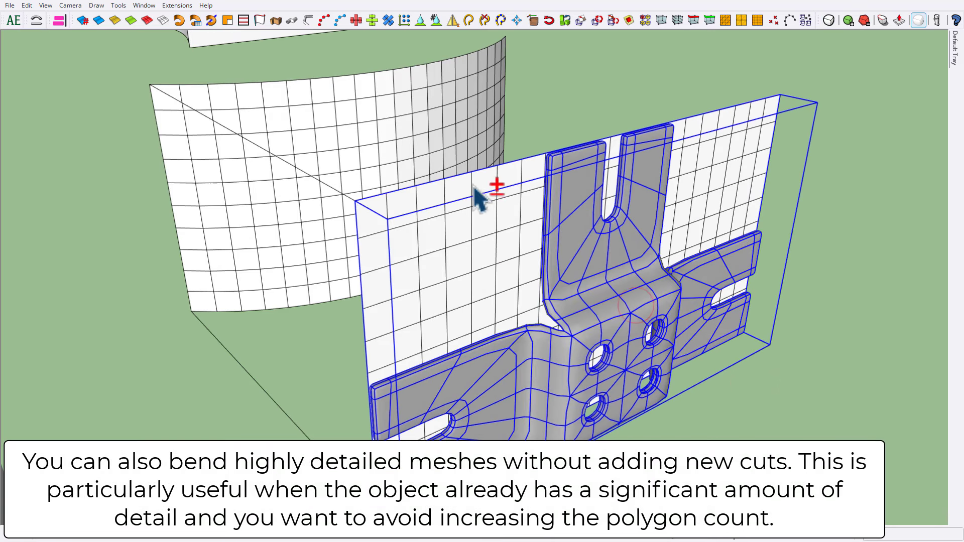
- Flowify without Cut the bracket onto the curved grid, then inspect its mesh up close
left_click(374, 118, "shift")
left_click(177, 6)
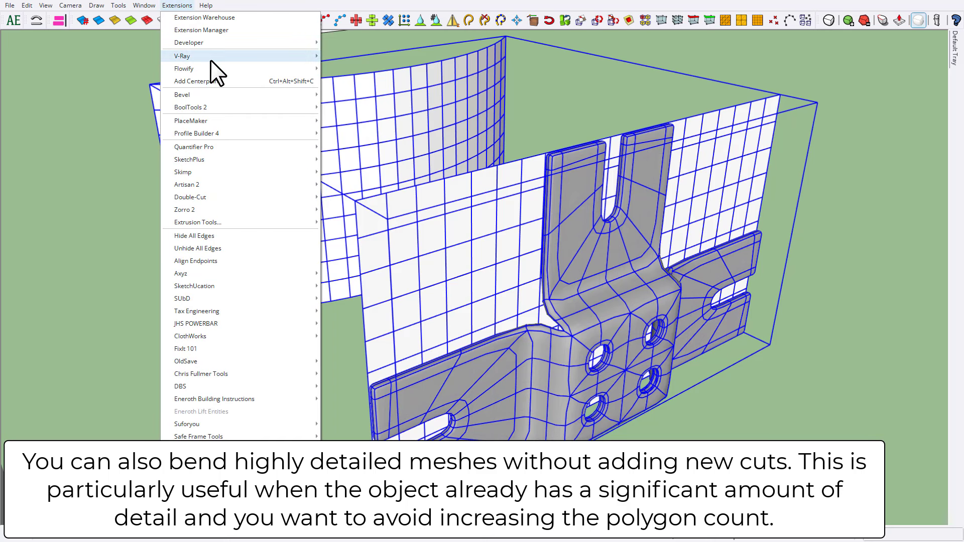
mouse_move(184, 68)
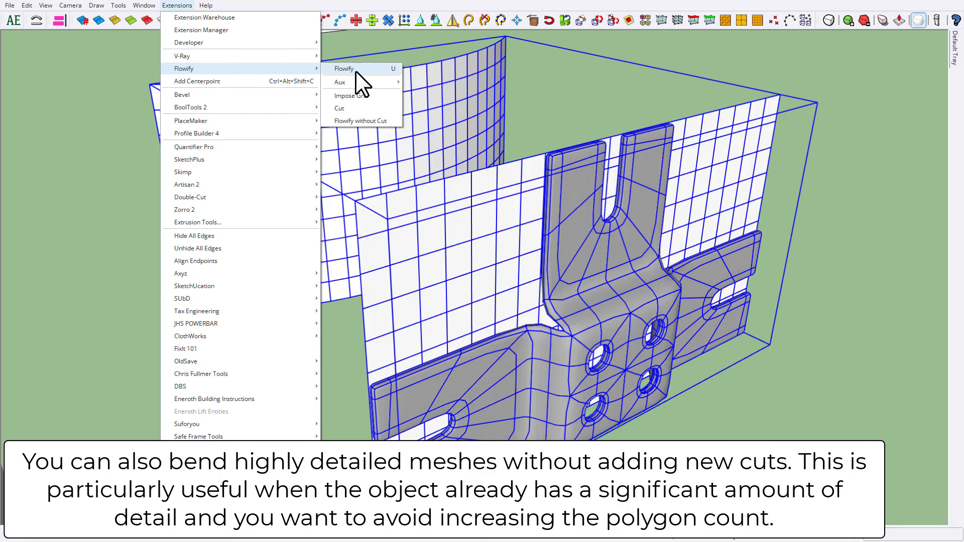
left_click(381, 123)
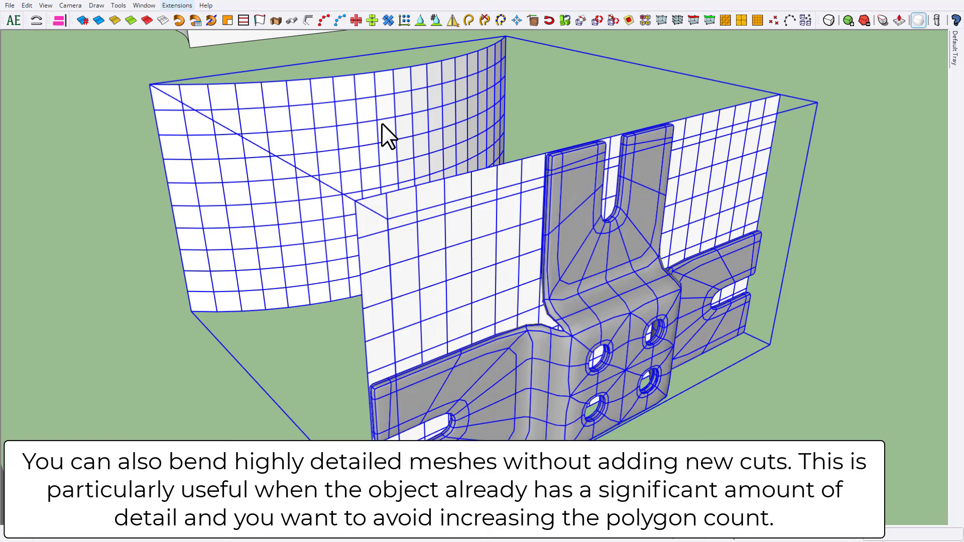
left_click(217, 415)
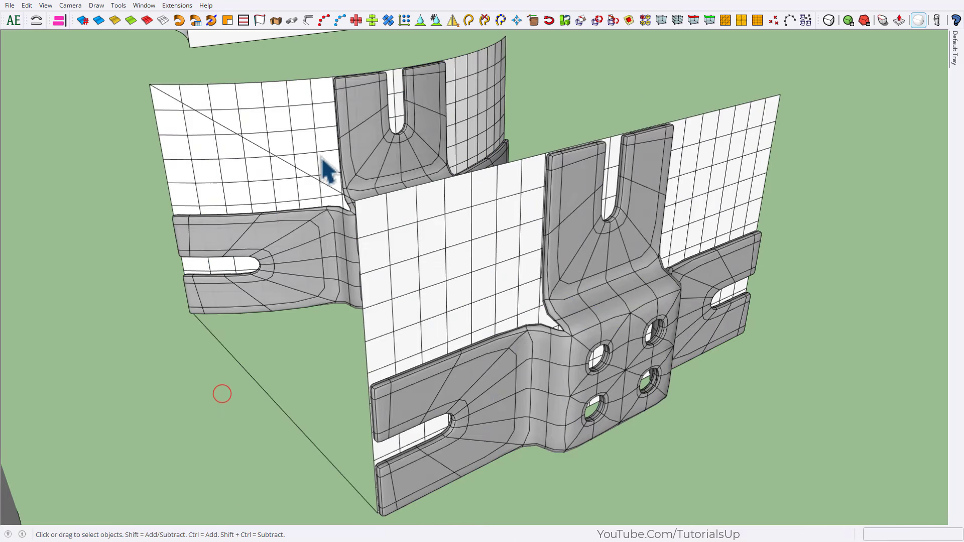
scroll(480, 198, "up", 5)
scroll(412, 286, "up", 3)
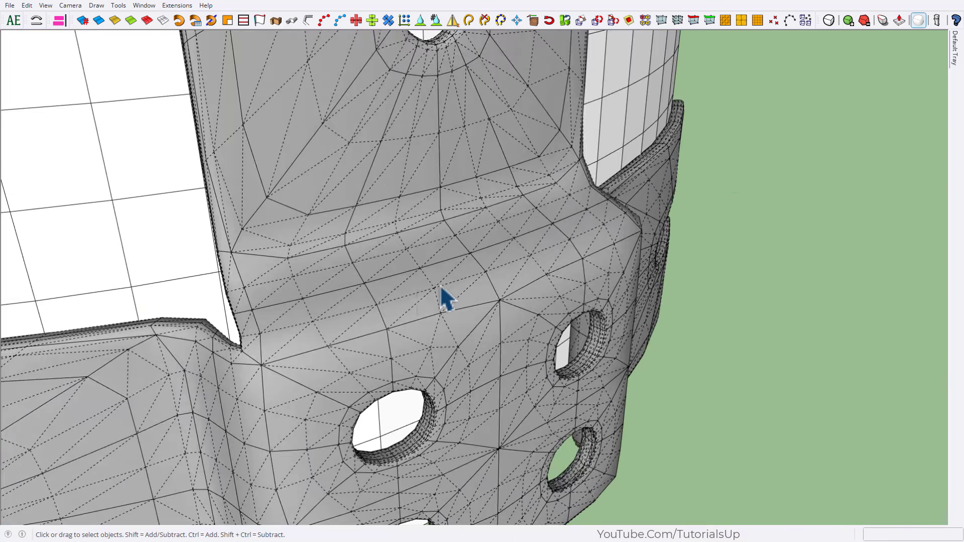
mouse_move(441, 297)
middle_mouse_down()
mouse_move(512, 144)
mouse_move(450, 206)
mouse_move(333, 391)
middle_mouse_up()
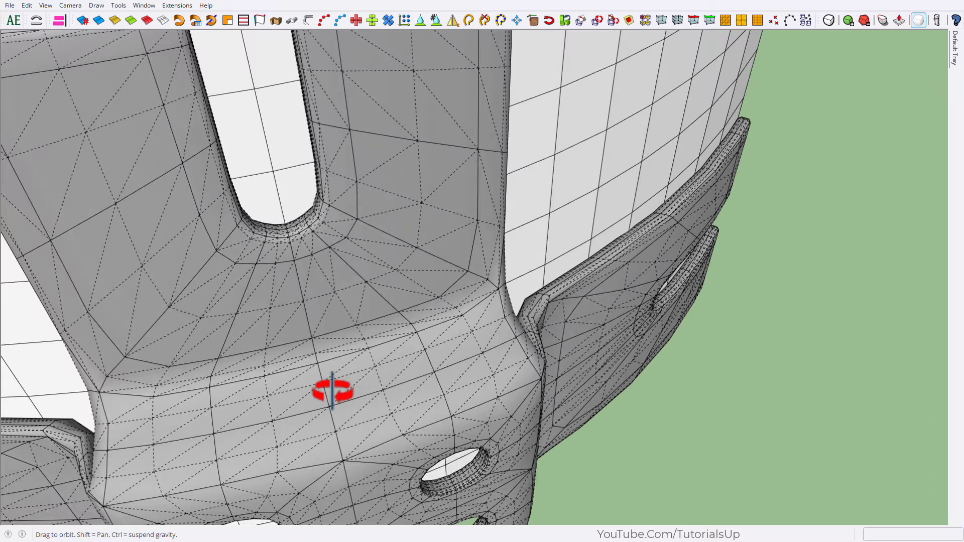
scroll(635, 282, "down", 3)
scroll(622, 241, "down", 1)
scroll(623, 244, "down", 3)
- Zoom out and orbit to view the bracketed sphere, curved box and cylinder together
scroll(611, 244, "down", 3)
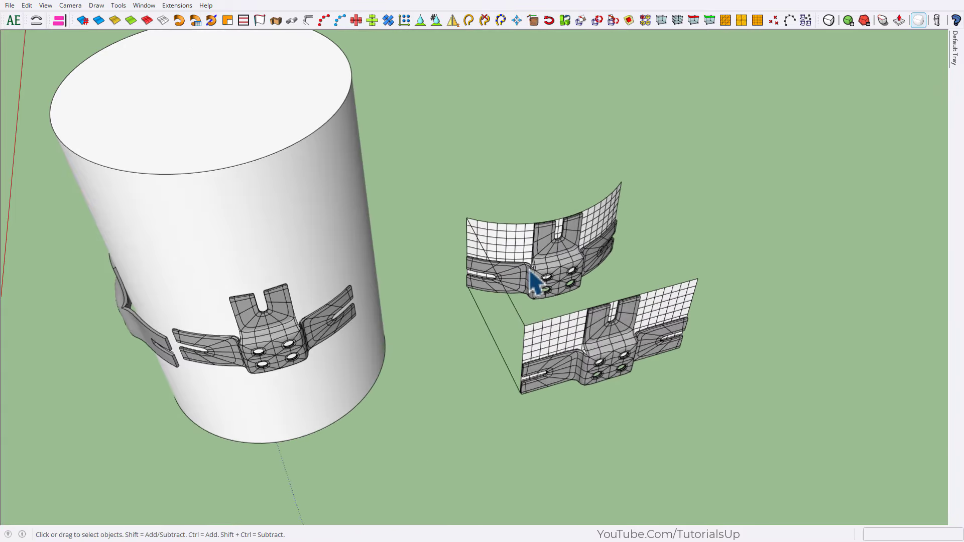
mouse_move(538, 276)
middle_mouse_down()
mouse_move(635, 173)
mouse_move(668, 168)
middle_mouse_up()
scroll(781, 275, "down", 3)
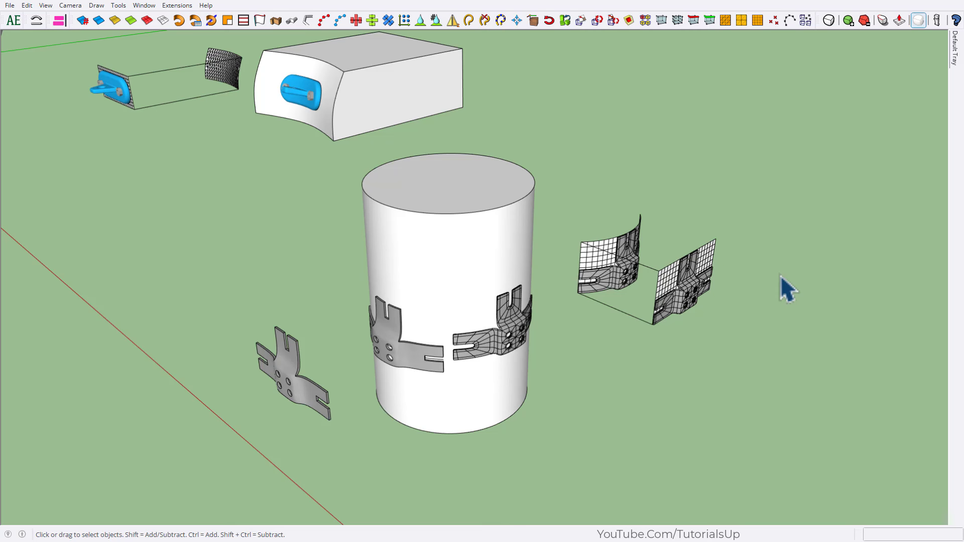
scroll(781, 275, "down", 3)
middle_click_drag(604, 424, 616, 457)
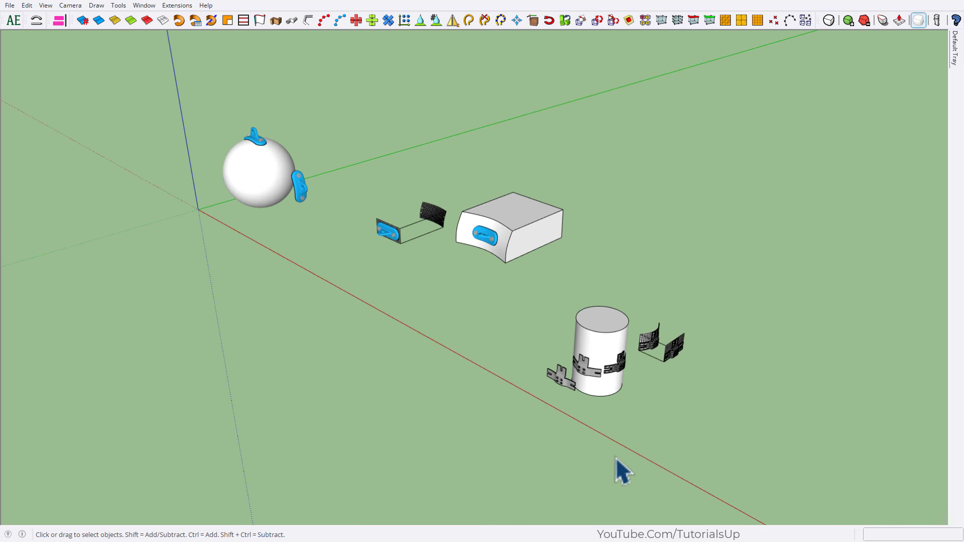
scroll(345, 156, "up", 2)
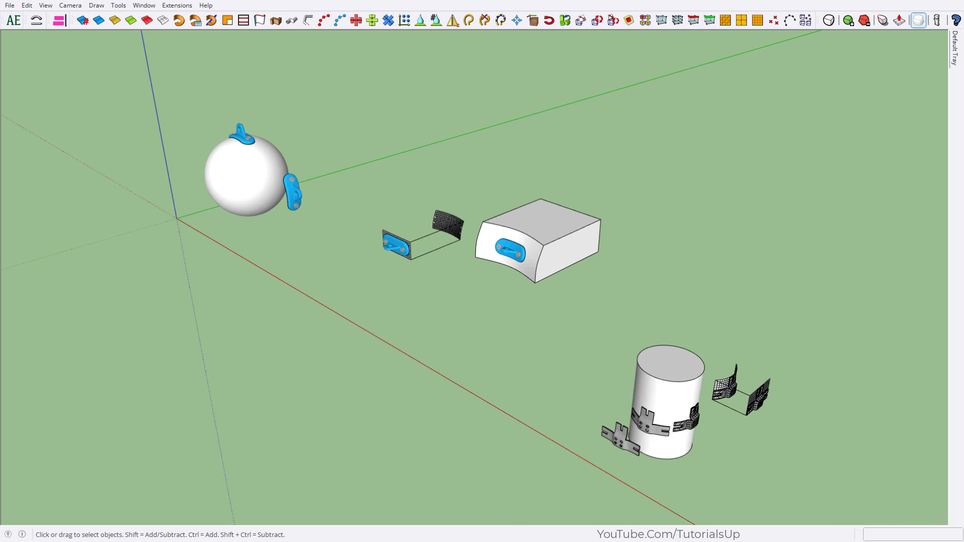